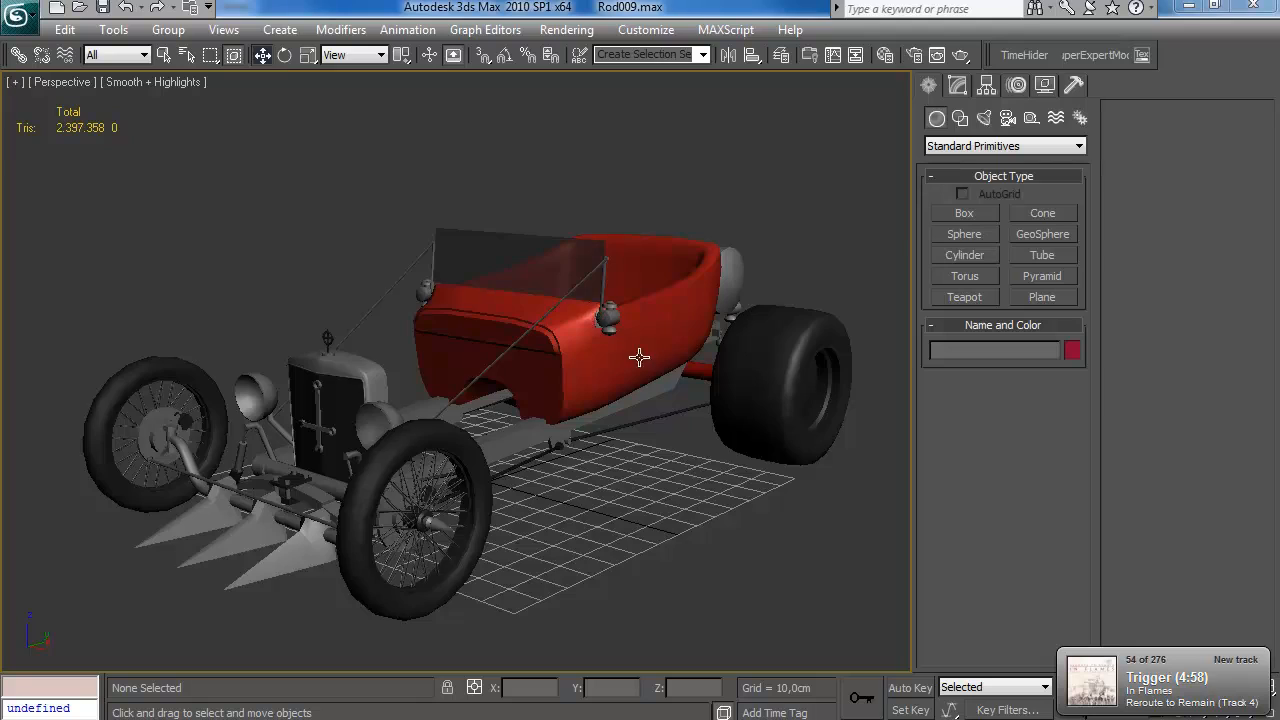
- Unhide the HPbody layer so the detailed interior shows over the low-poly car body
{"action": "scroll", "coordinate": [626, 434], "scroll_direction": "up", "scroll_amount": 3}
{"action": "scroll", "coordinate": [641, 433], "scroll_direction": "up", "scroll_amount": 3}
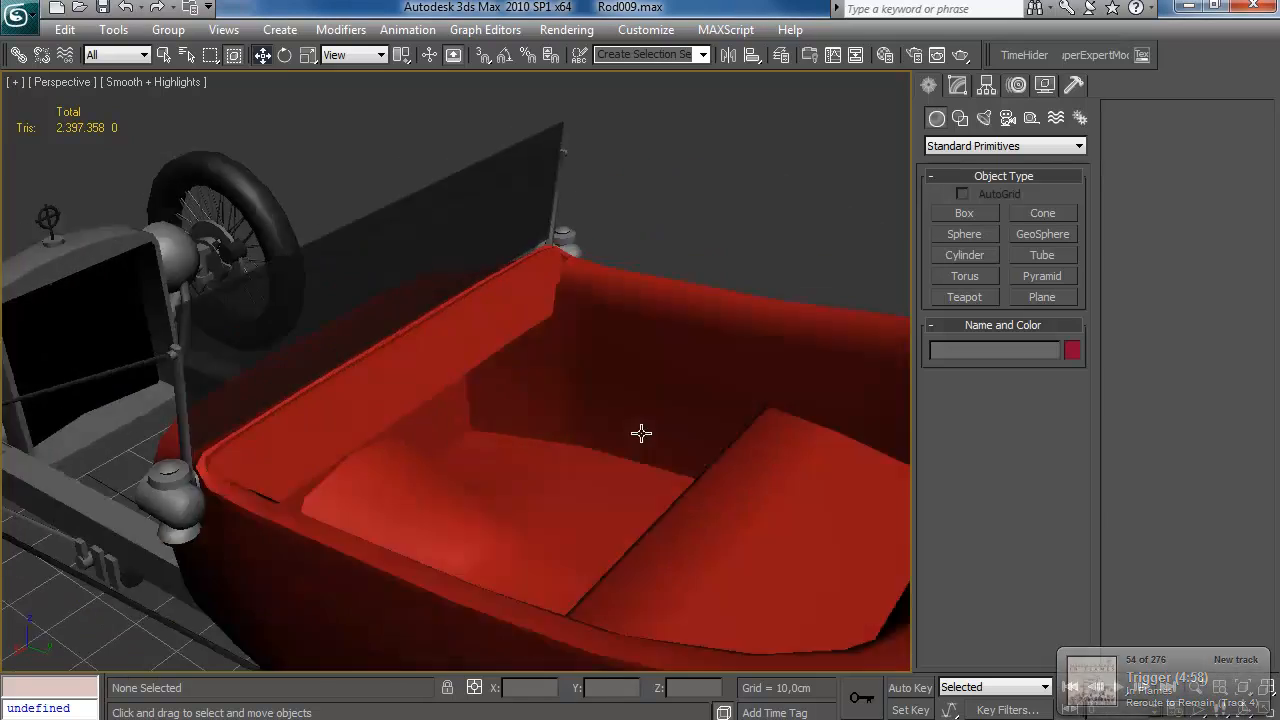
{"action": "scroll", "coordinate": [641, 433], "scroll_direction": "down", "scroll_amount": 4}
{"action": "left_click", "coordinate": [781, 55]}
{"action": "left_click", "coordinate": [884, 450]}
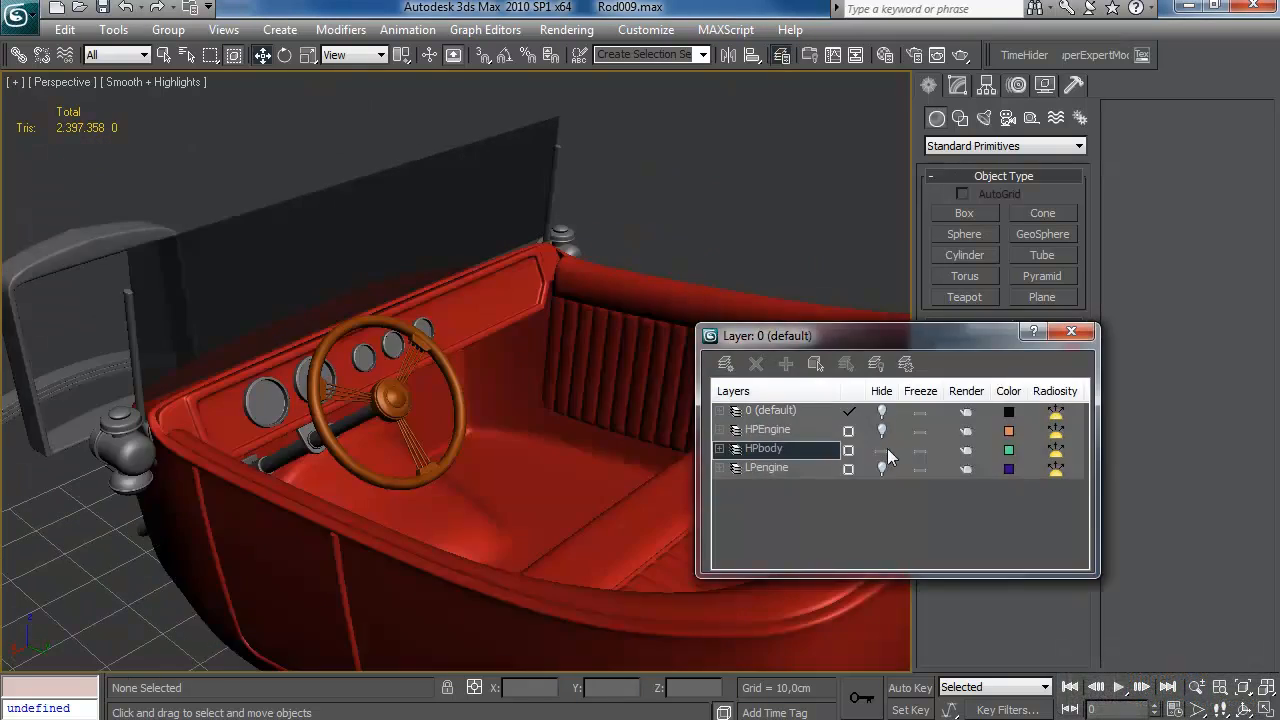
{"action": "left_click", "coordinate": [1071, 331]}
- Copy the high-poly steering column and place the copy on the 0 (default) layer
{"action": "middle_click_drag", "start_coordinate": [771, 354], "coordinate": [652, 352], "text": "alt"}
{"action": "left_click", "coordinate": [192, 458]}
{"action": "scroll", "coordinate": [528, 379], "scroll_direction": "up", "scroll_amount": 3}
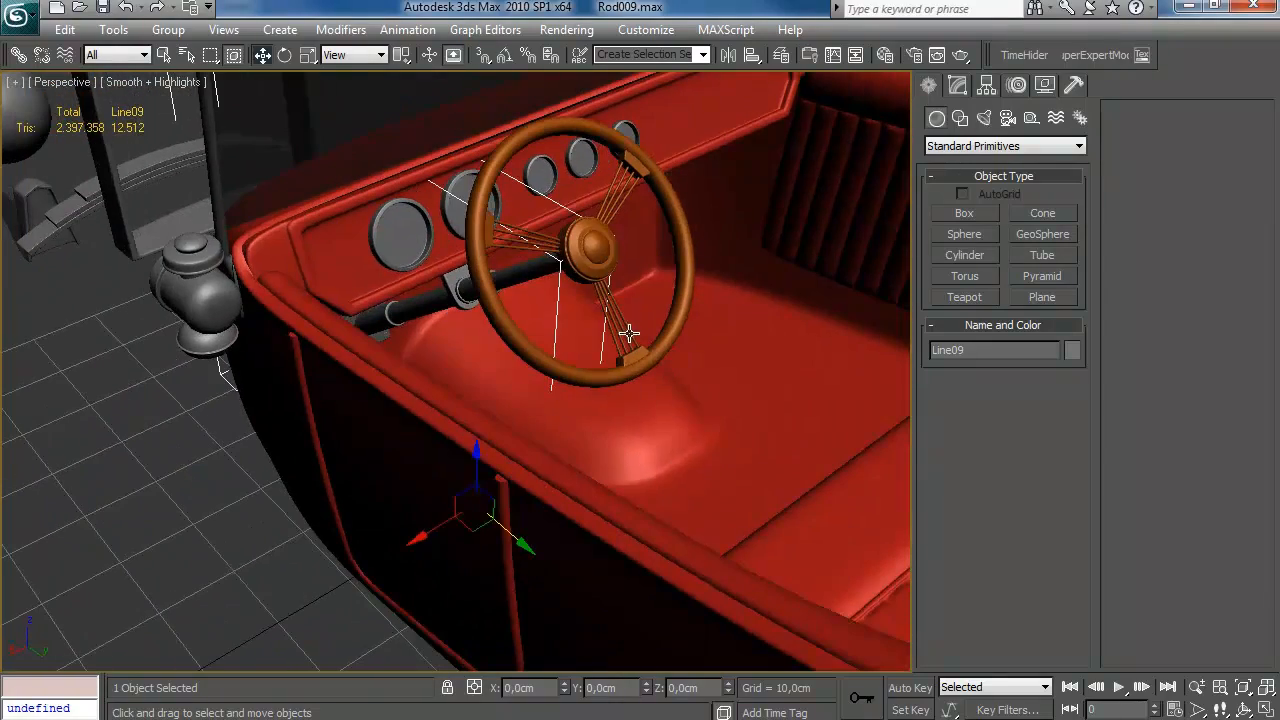
{"action": "left_click_drag", "start_coordinate": [629, 333], "coordinate": [683, 360], "text": "shift"}
{"action": "left_click", "coordinate": [585, 441]}
{"action": "left_click", "coordinate": [808, 54]}
{"action": "left_click", "coordinate": [770, 410]}
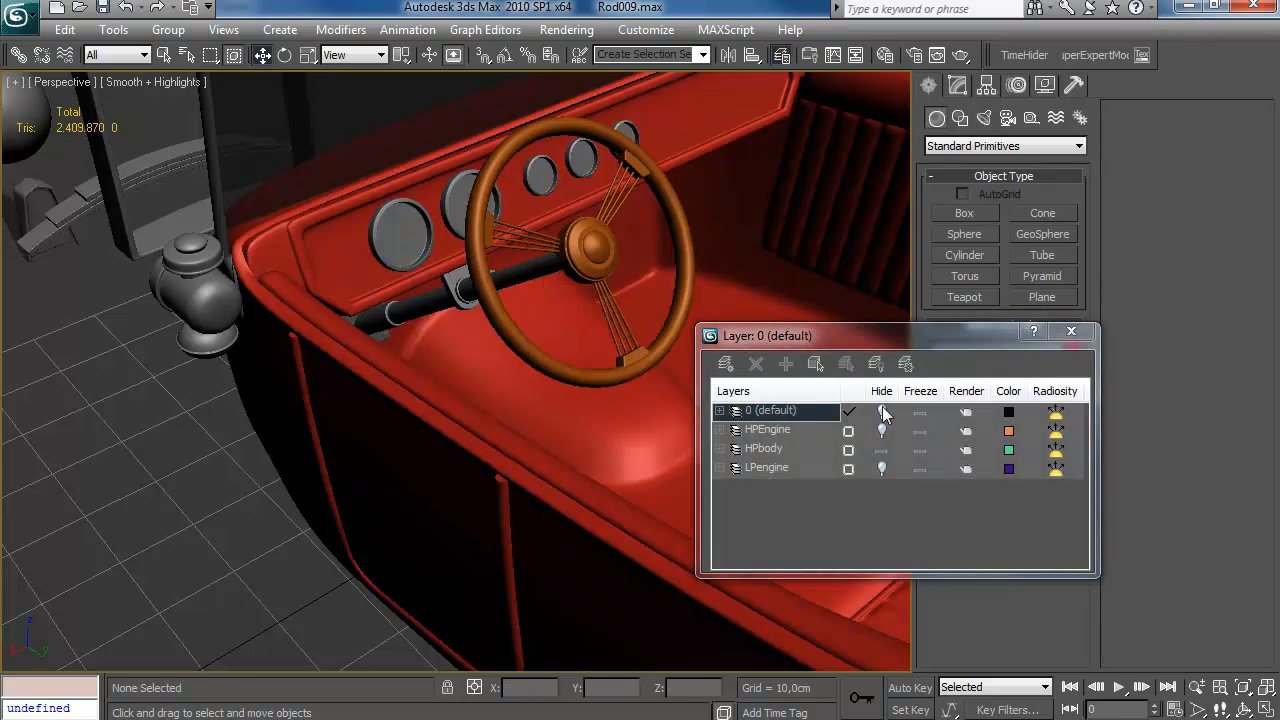
- Copy the steering wheel onto the 0 (default) layer and hide the HPbody layer
{"action": "left_click_drag", "start_coordinate": [620, 377], "coordinate": [652, 398], "text": "shift"}
{"action": "left_click", "coordinate": [585, 441]}
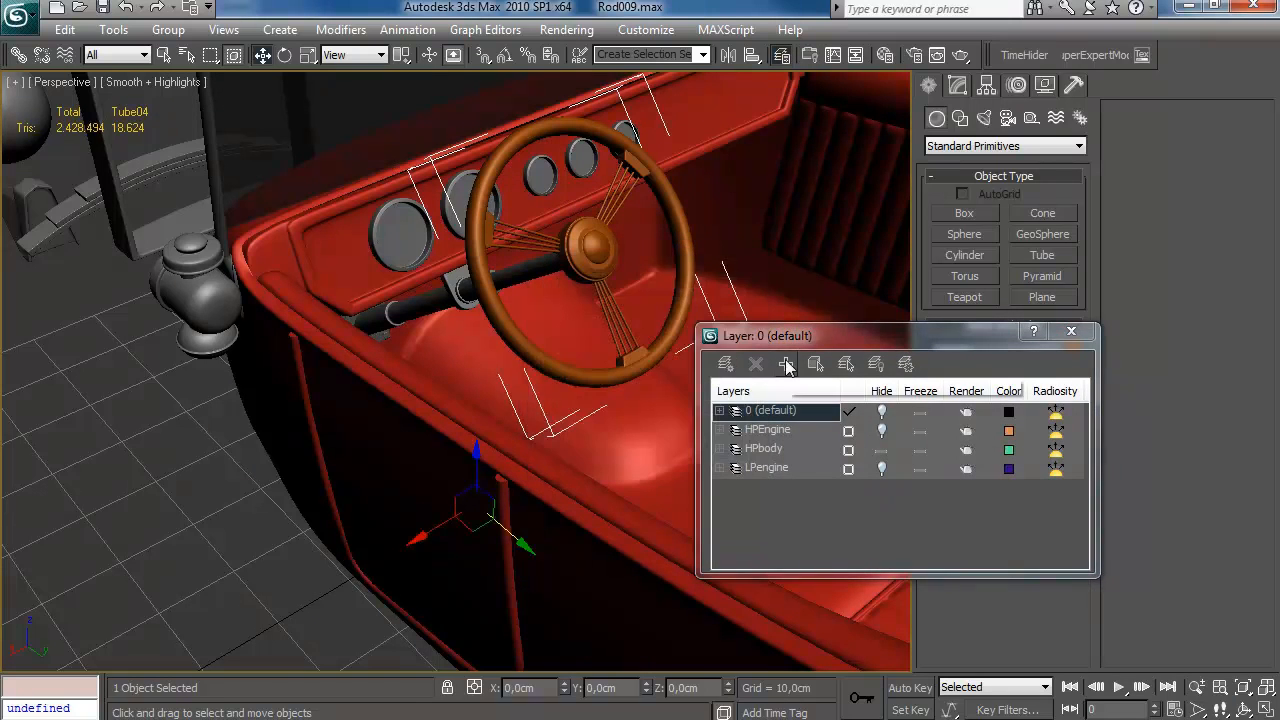
{"action": "left_click", "coordinate": [1070, 333]}
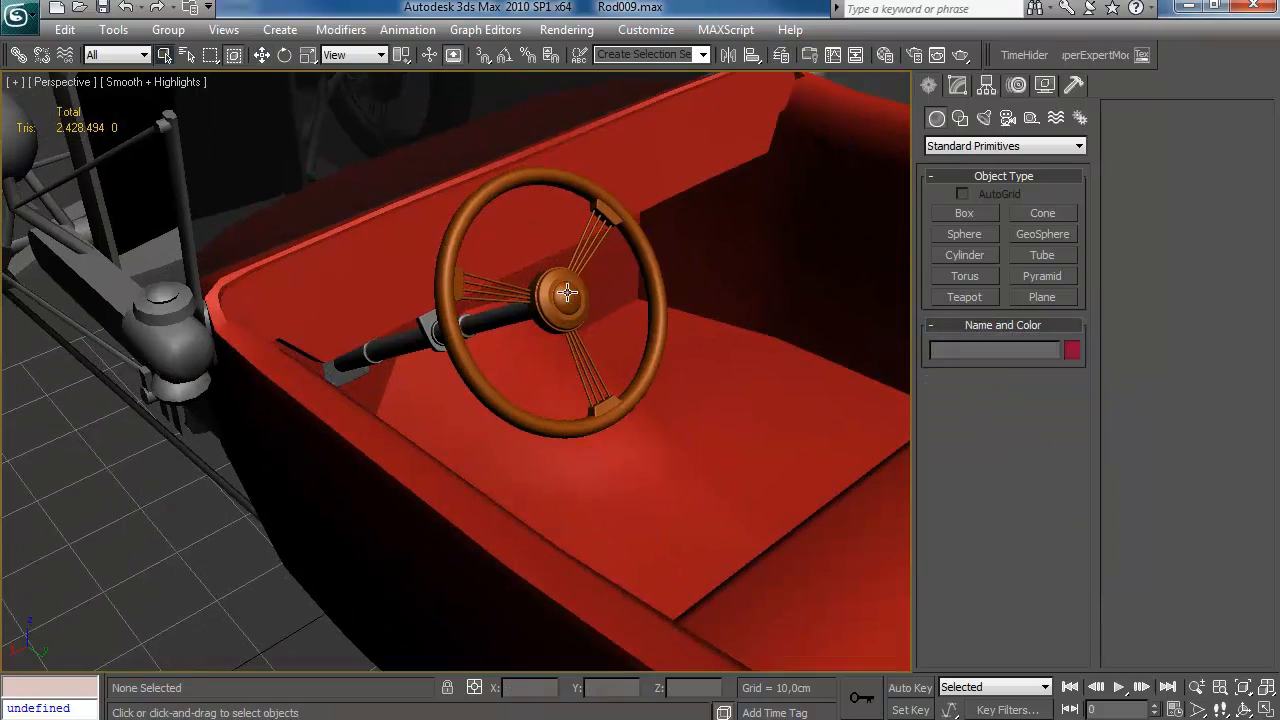
- Remove the modifier from the copied steering wheel's stack and display edged faces in the viewport
{"action": "left_click", "coordinate": [957, 87]}
{"action": "left_click", "coordinate": [1031, 291]}
{"action": "scroll", "coordinate": [640, 255], "scroll_direction": "up", "scroll_amount": 5}
{"action": "middle_click_drag", "start_coordinate": [680, 290], "coordinate": [566, 412]}
{"action": "key", "text": "F4"}
- Remove the inner edge loops from the front face of the steering wheel hub
{"action": "left_click", "coordinate": [975, 378]}
{"action": "scroll", "coordinate": [505, 350], "scroll_direction": "up", "scroll_amount": 5}
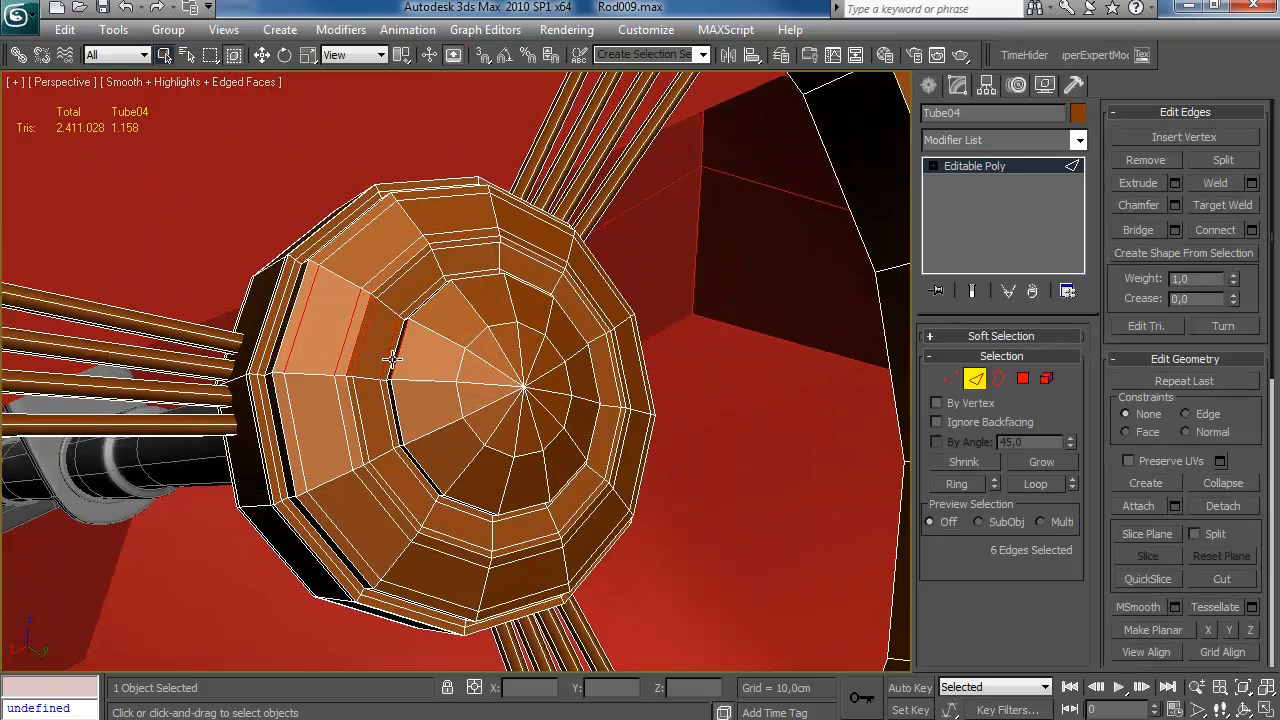
{"action": "key", "text": "ctrl+BackSpace"}
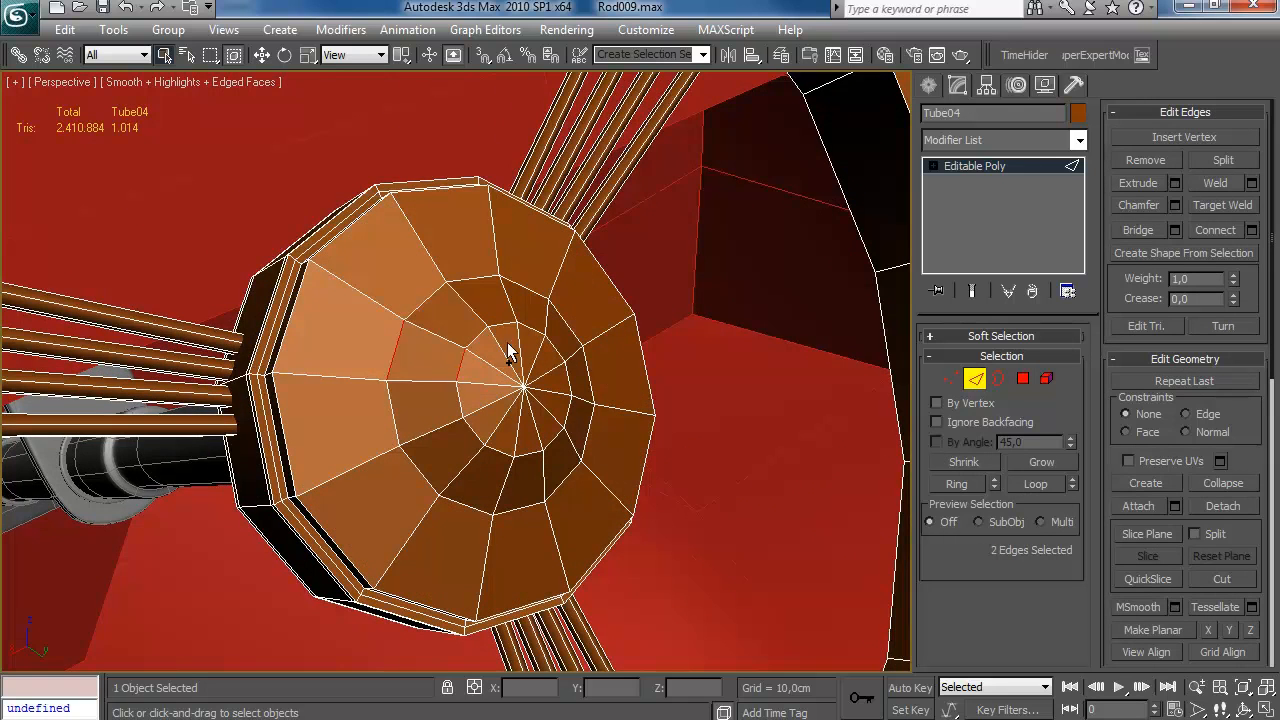
{"action": "key", "text": "ctrl+BackSpace"}
- Remove the closely spaced edge loops around the front rim of the hub
{"action": "middle_click_drag", "start_coordinate": [507, 345], "coordinate": [310, 405], "text": "alt"}
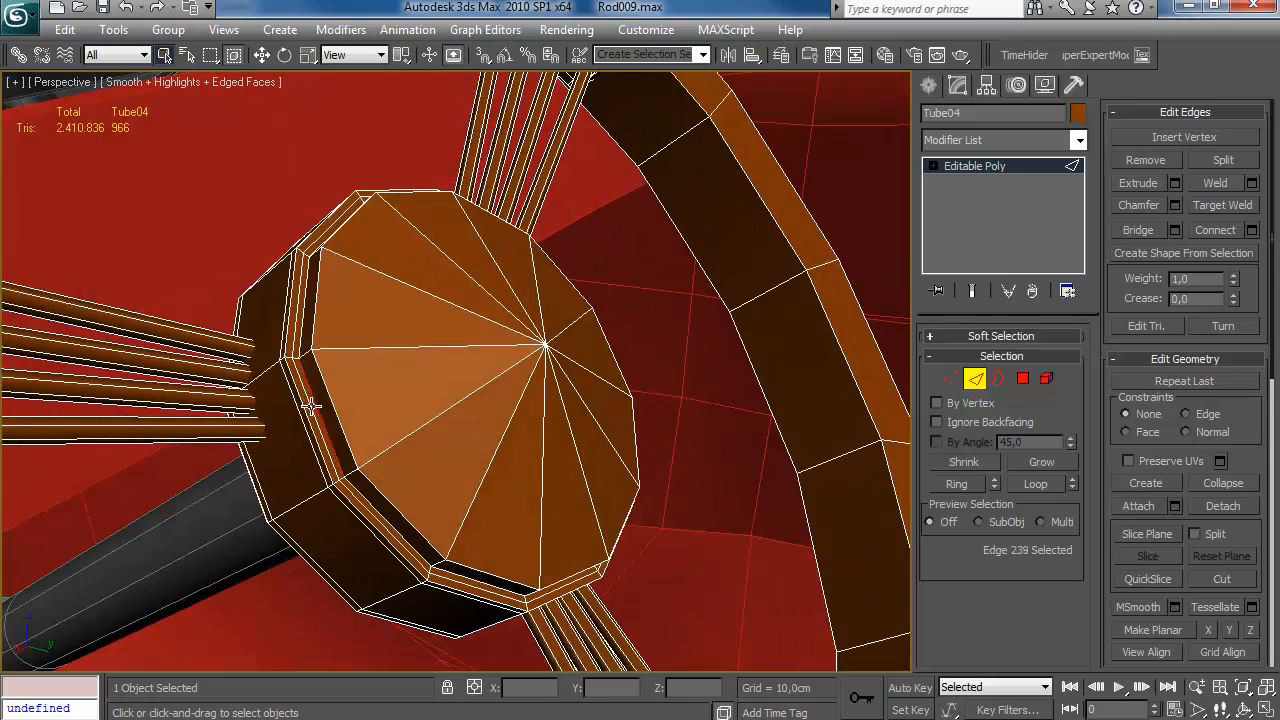
{"action": "key", "text": "ctrl+BackSpace"}
{"action": "middle_click_drag", "start_coordinate": [364, 449], "coordinate": [554, 390], "text": "alt"}
{"action": "key", "text": "ctrl+BackSpace"}
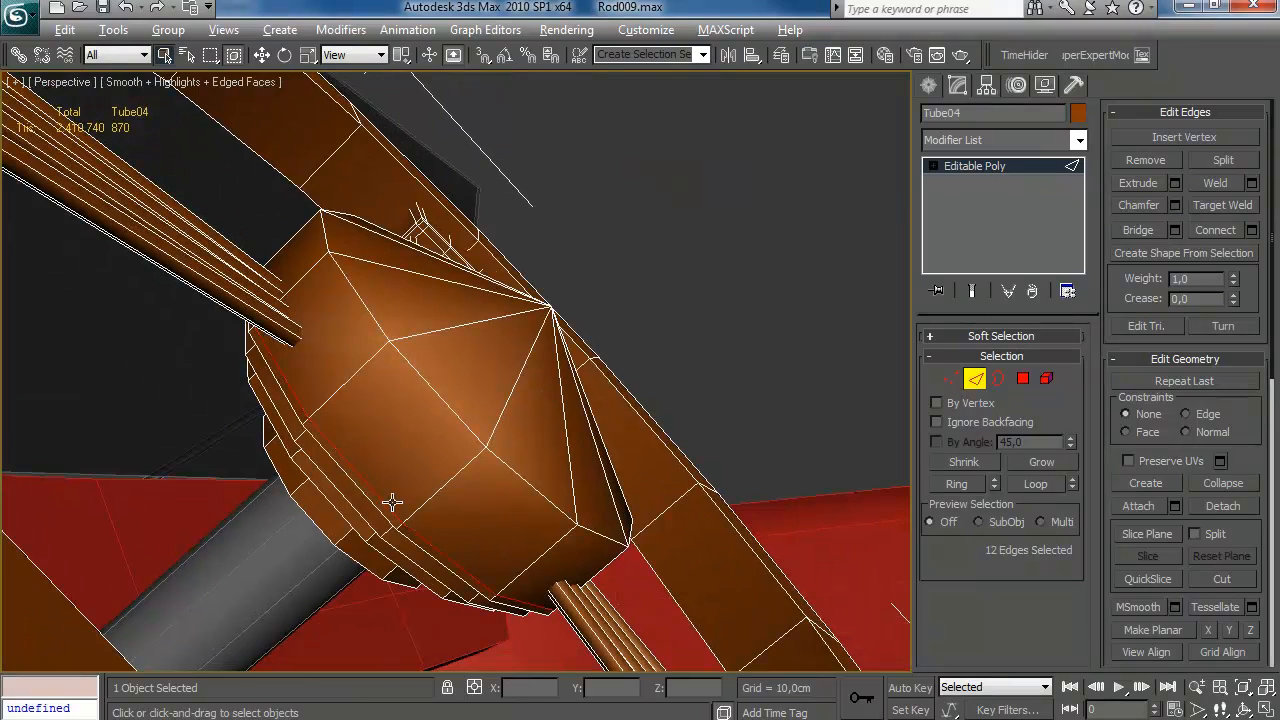
- Remove the redundant edge loops from the rear rim and back of the steering wheel hub
{"action": "middle_click_drag", "start_coordinate": [392, 502], "coordinate": [497, 352], "text": "alt"}
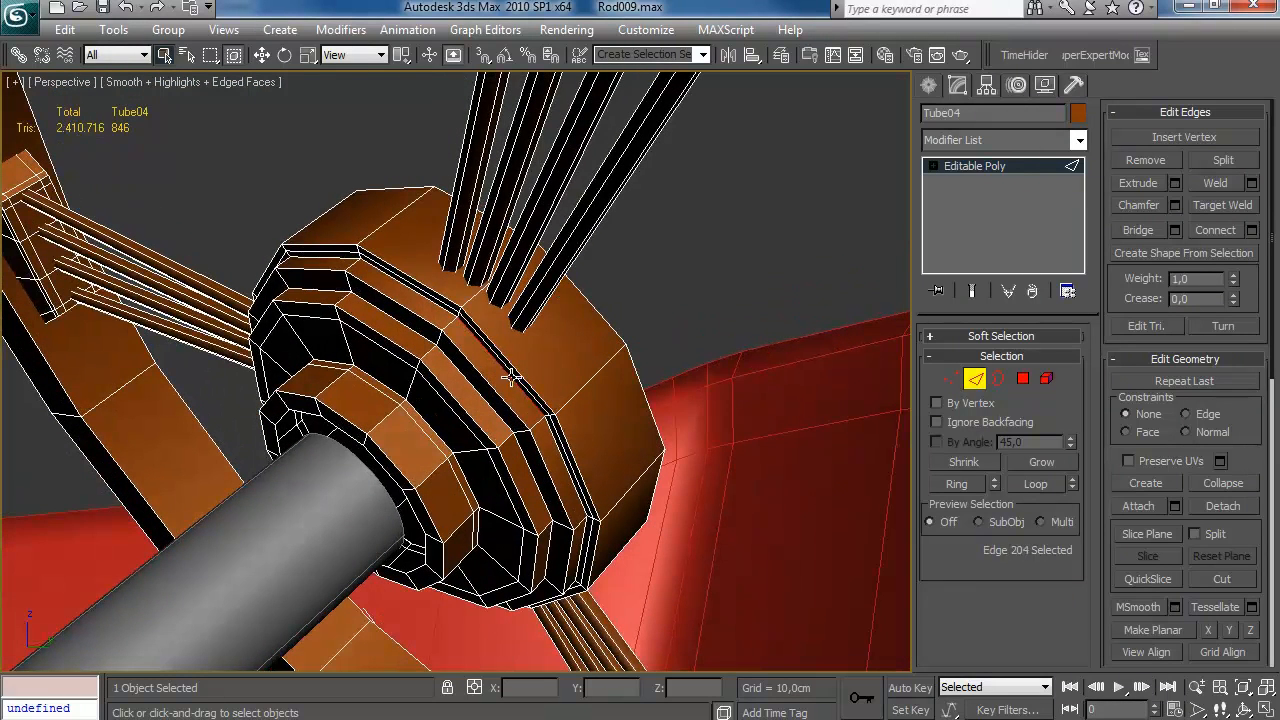
{"action": "middle_click_drag", "start_coordinate": [566, 455], "coordinate": [549, 443], "text": "alt"}
{"action": "key", "text": "ctrl+s"}
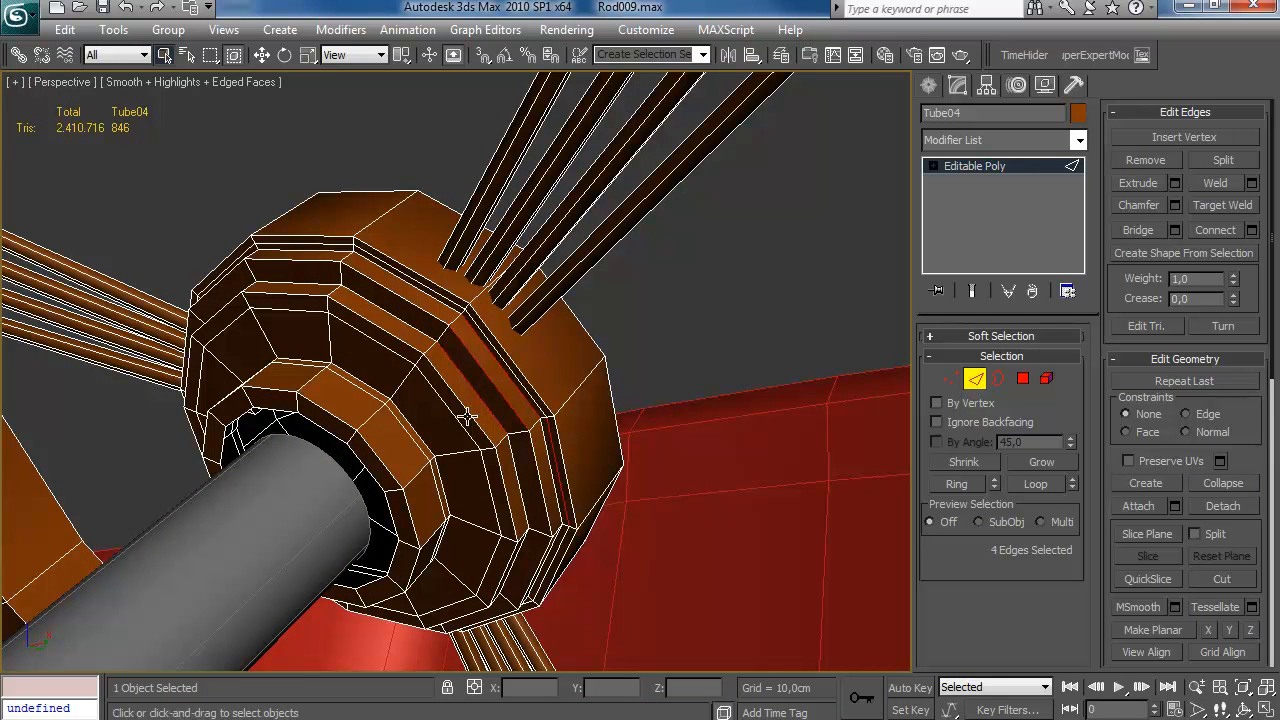
{"action": "key", "text": "alt+l"}
{"action": "key", "text": "ctrl+BackSpace"}
{"action": "middle_click_drag", "start_coordinate": [449, 423], "coordinate": [520, 423], "text": "alt"}
{"action": "key", "text": "alt+l"}
{"action": "key", "text": "ctrl+BackSpace"}
- Remove the supporting edges from the brackets that join the spokes to the rim
{"action": "scroll", "coordinate": [414, 474], "scroll_direction": "down", "scroll_amount": 4}
{"action": "scroll", "coordinate": [394, 314], "scroll_direction": "up", "scroll_amount": 4}
{"action": "middle_click_drag", "start_coordinate": [394, 314], "coordinate": [501, 396]}
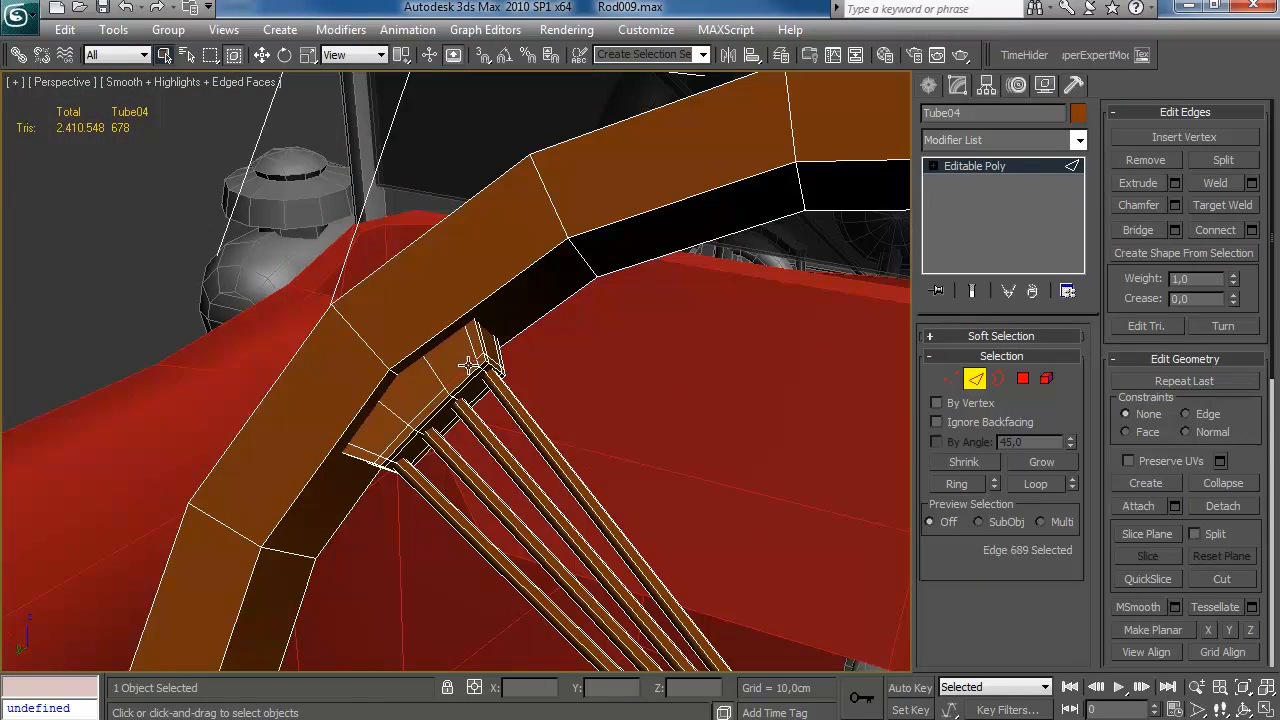
{"action": "middle_click_drag", "start_coordinate": [434, 459], "coordinate": [313, 553], "text": "alt"}
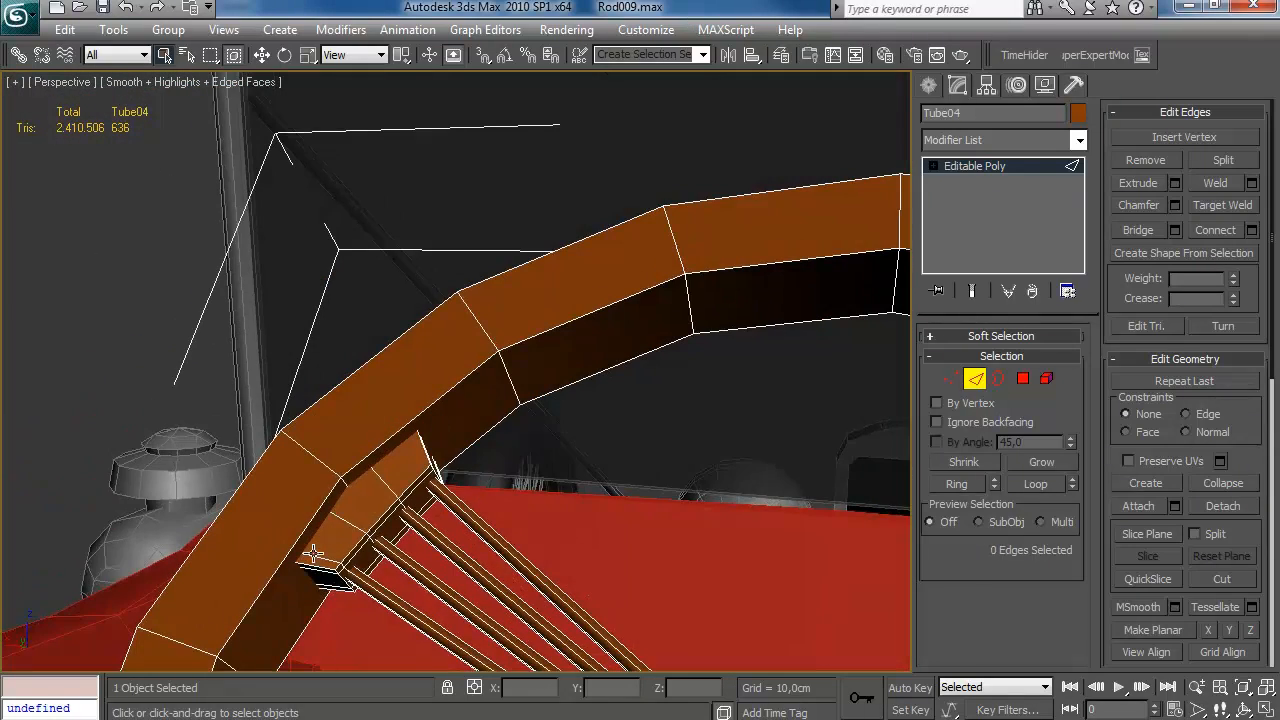
{"action": "left_click", "coordinate": [321, 571]}
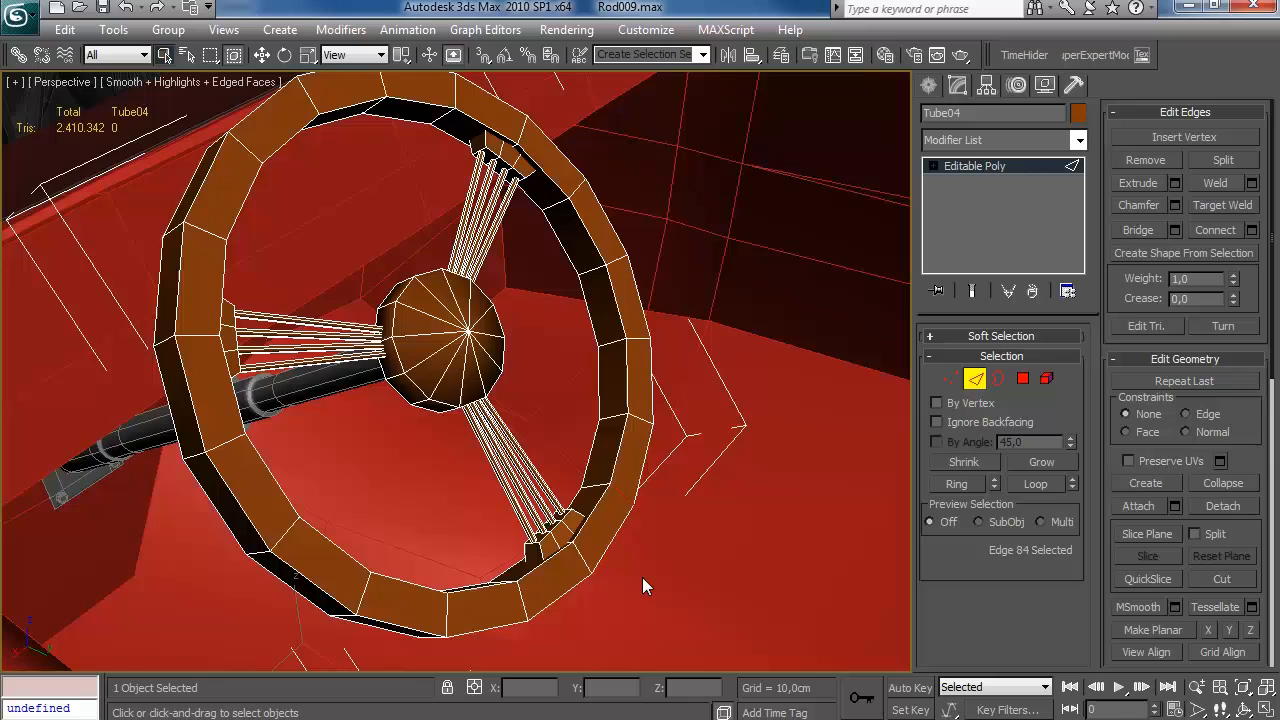
- Set the Rotate tool's reference coordinate system to Local and select an edge at the top of the rim
{"action": "key", "text": "alt+l"}
{"action": "key", "text": "alt+r"}
{"action": "mouse_move", "coordinate": [614, 464]}
{"action": "middle_mouse_down"}
{"action": "mouse_move", "coordinate": [620, 480]}
{"action": "mouse_move", "coordinate": [633, 451]}
{"action": "middle_mouse_up"}
{"action": "key", "text": "e"}
{"action": "left_click", "coordinate": [366, 55]}
{"action": "left_click", "coordinate": [343, 128]}
{"action": "middle_click_drag", "start_coordinate": [262, 140], "coordinate": [386, 157], "text": "alt"}
{"action": "left_click", "coordinate": [492, 208]}
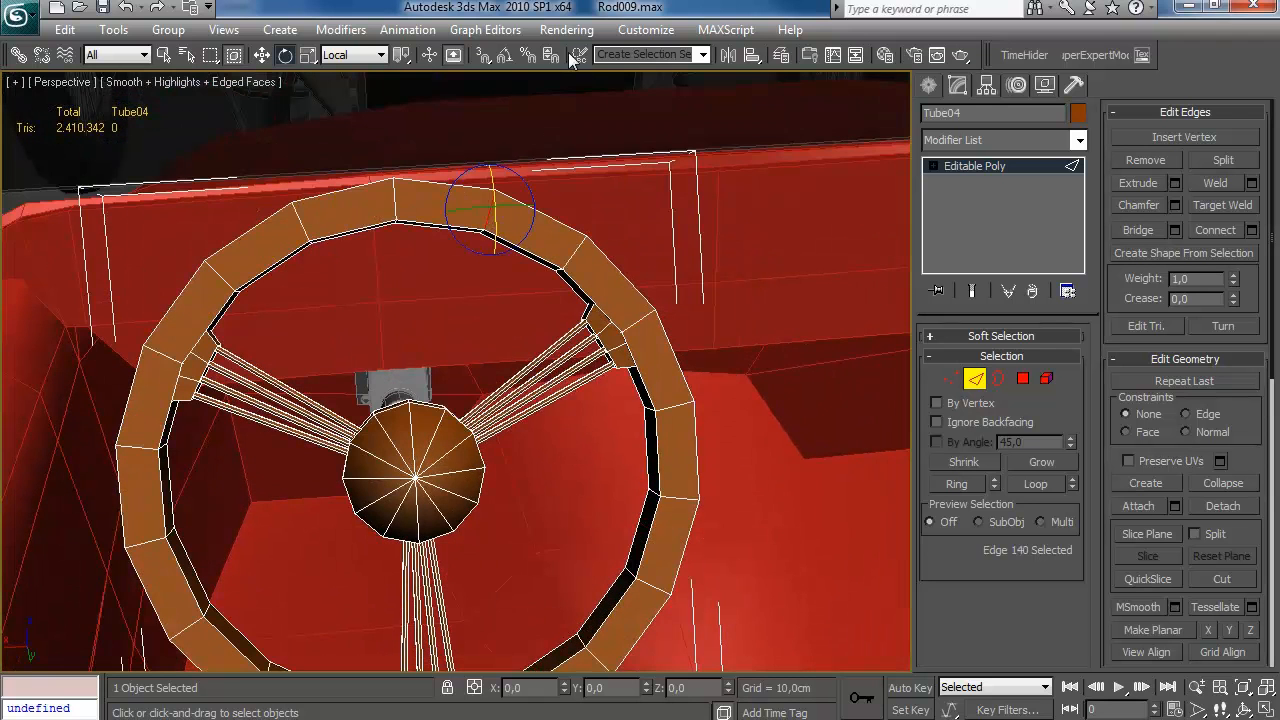
- Select the edges around the steering wheel rim and try the transform centre options
{"action": "key", "text": "alt+r"}
{"action": "left_click", "coordinate": [343, 55]}
{"action": "left_click", "coordinate": [365, 56]}
{"action": "left_click_drag", "start_coordinate": [402, 56], "coordinate": [403, 124]}
{"action": "middle_click_drag", "start_coordinate": [403, 132], "coordinate": [978, 362], "text": "alt"}
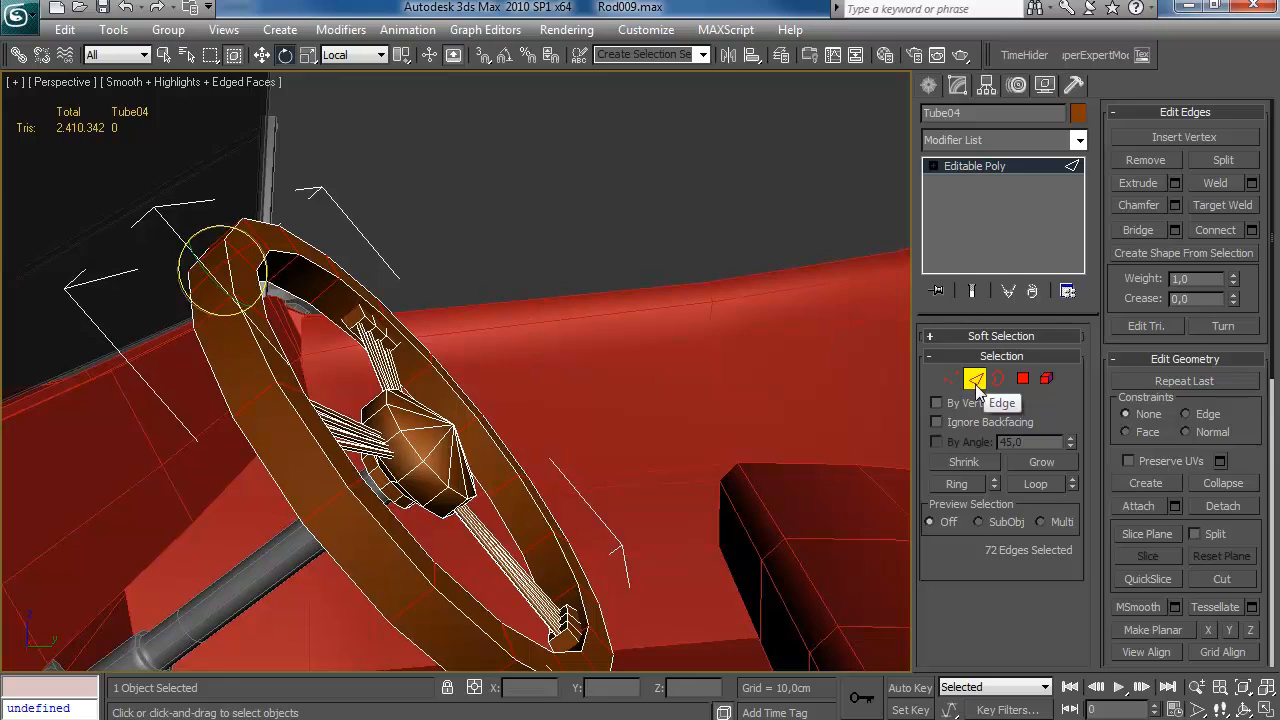
{"action": "left_click", "coordinate": [979, 385]}
- Select the wires of the left spoke as elements
{"action": "middle_click_drag", "start_coordinate": [654, 420], "coordinate": [536, 412], "text": "alt"}
{"action": "middle_click_drag", "start_coordinate": [631, 293], "coordinate": [491, 343], "text": "alt"}
{"action": "key", "text": "5"}
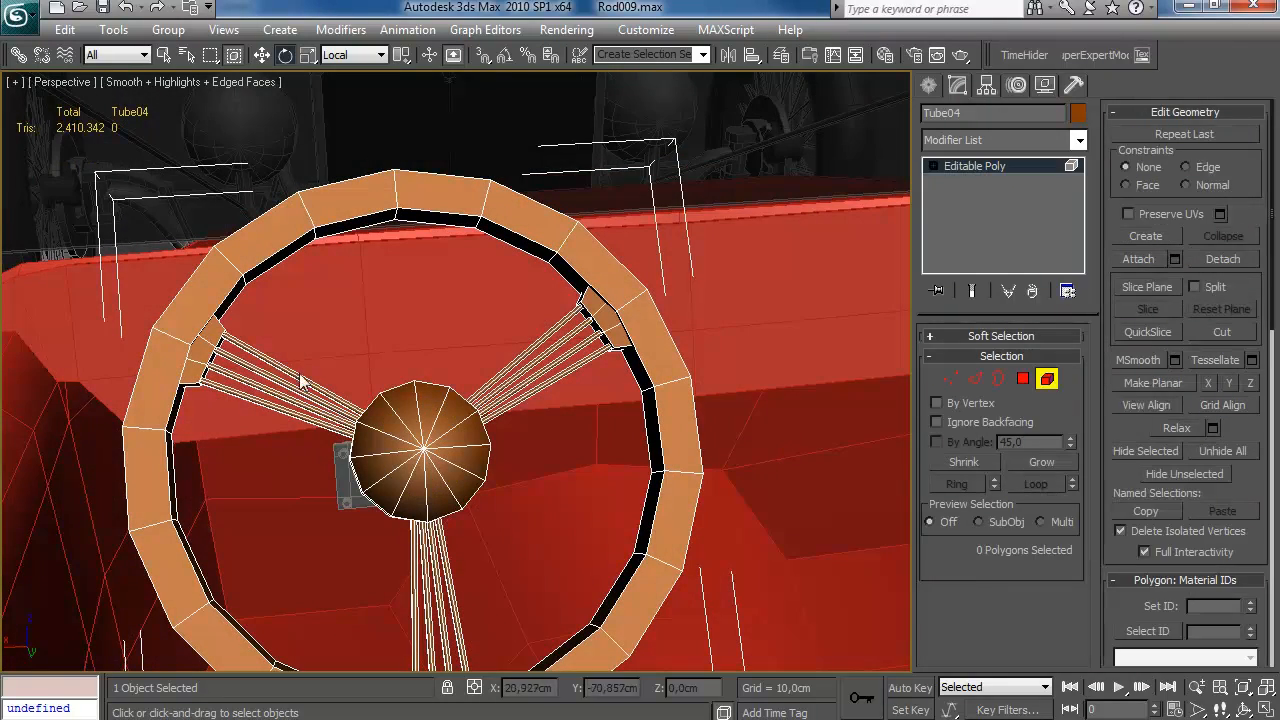
{"action": "left_click", "coordinate": [290, 398]}
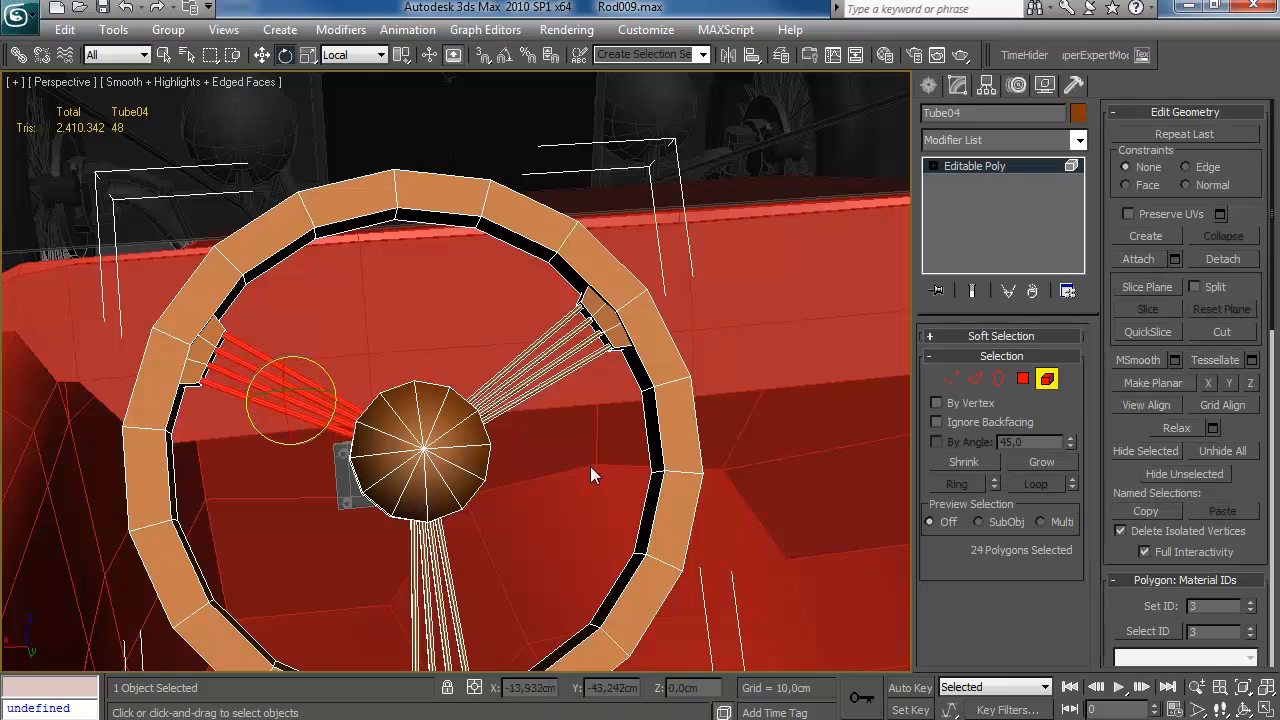
{"action": "left_click", "coordinate": [1046, 379]}
{"action": "mouse_move", "coordinate": [548, 412]}
{"action": "middle_mouse_down", "text": "alt"}
{"action": "mouse_move", "coordinate": [631, 351]}
{"action": "mouse_move", "coordinate": [546, 420]}
{"action": "middle_mouse_up", "text": "alt"}
- Create a plane with AutoGrid over the left spoke, about 6.2 cm long and 1.5 cm wide
{"action": "left_click", "coordinate": [929, 86]}
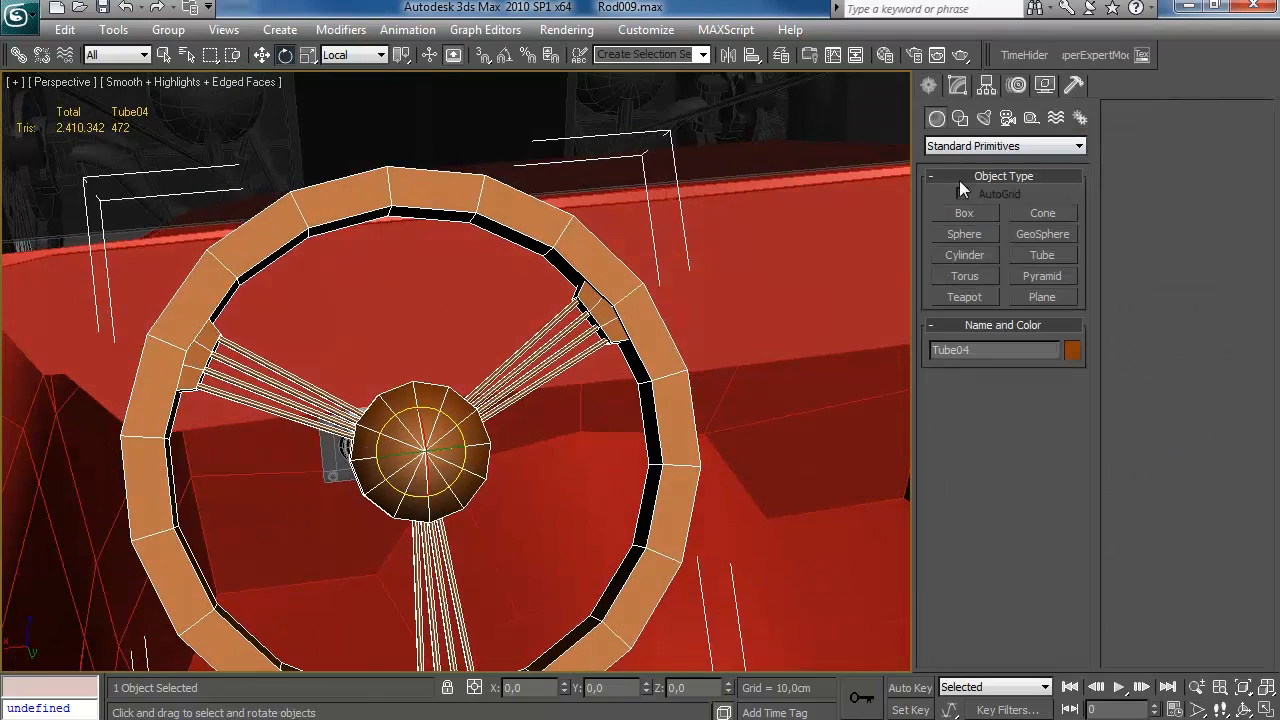
{"action": "left_click", "coordinate": [1042, 297]}
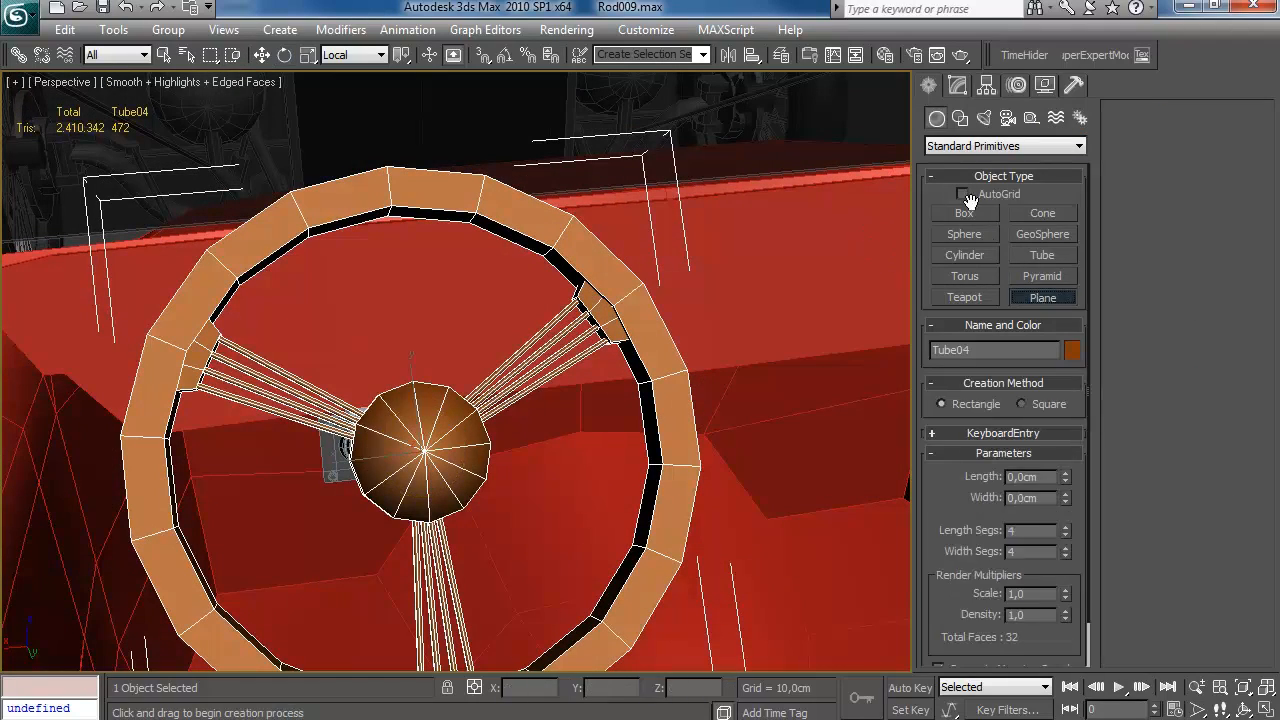
{"action": "left_click_drag", "start_coordinate": [182, 325], "coordinate": [243, 505]}
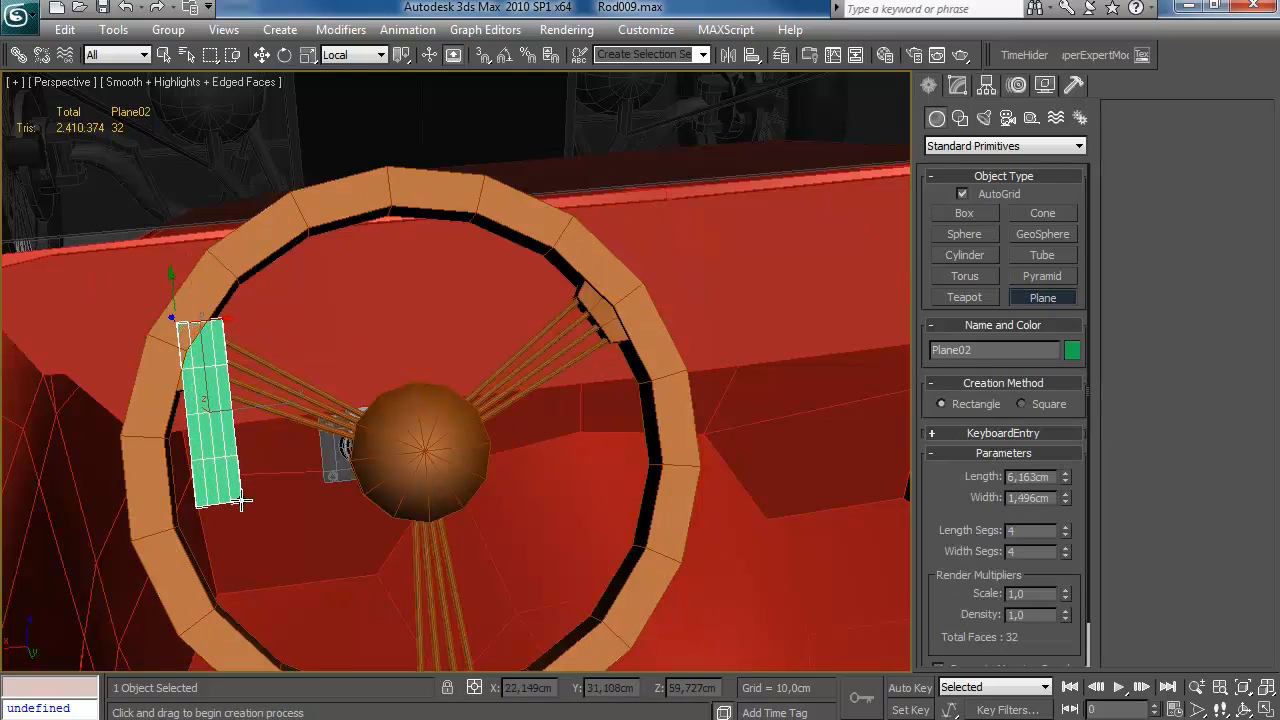
- Rotate and move the plane so it lies along the wires of the left spoke
{"action": "key", "text": "e"}
{"action": "left_click_drag", "start_coordinate": [268, 445], "coordinate": [295, 348]}
{"action": "key", "text": "w"}
{"action": "left_click_drag", "start_coordinate": [200, 384], "coordinate": [326, 379]}
{"action": "key", "text": "e"}
{"action": "key", "text": "w"}
{"action": "left_click_drag", "start_coordinate": [302, 337], "coordinate": [302, 343]}
{"action": "middle_click_drag", "start_coordinate": [329, 386], "coordinate": [451, 397], "text": "alt"}
{"action": "left_click_drag", "start_coordinate": [323, 374], "coordinate": [314, 377]}
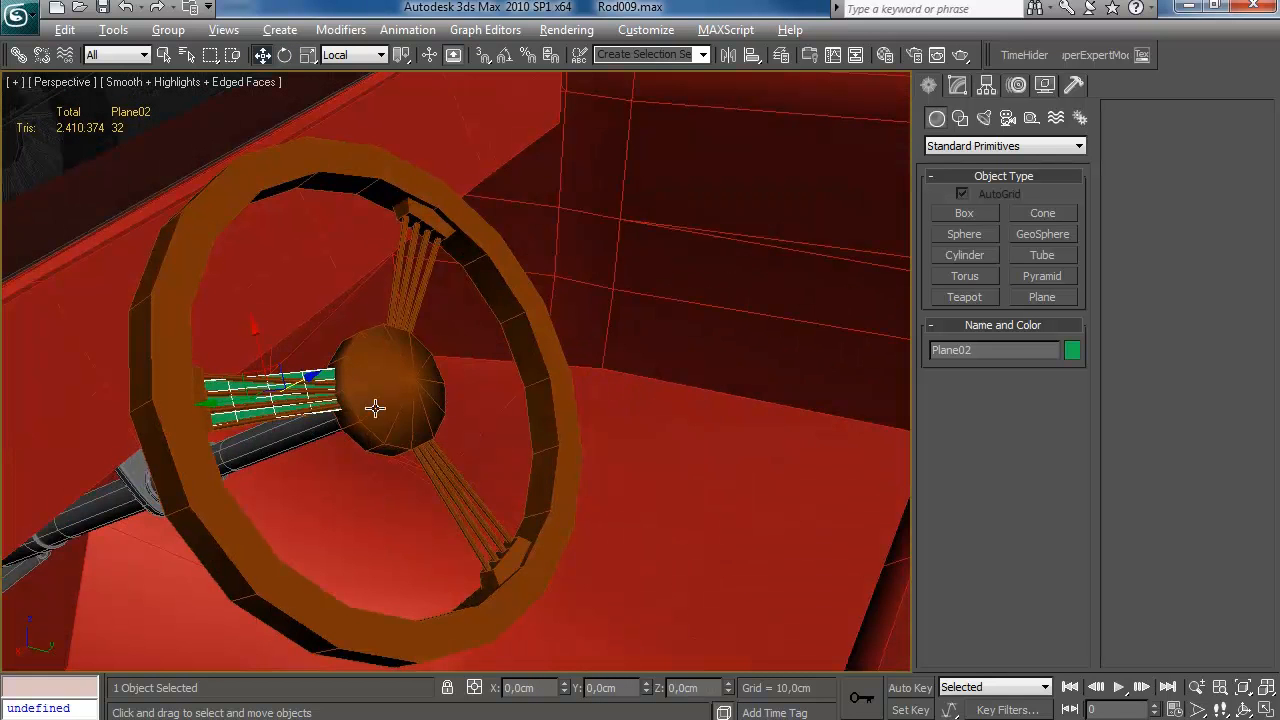
- Scale the plane's two outer vertices to fit the spread of the spoke wires at the bracket
{"action": "middle_click_drag", "start_coordinate": [375, 406], "coordinate": [294, 389], "text": "alt"}
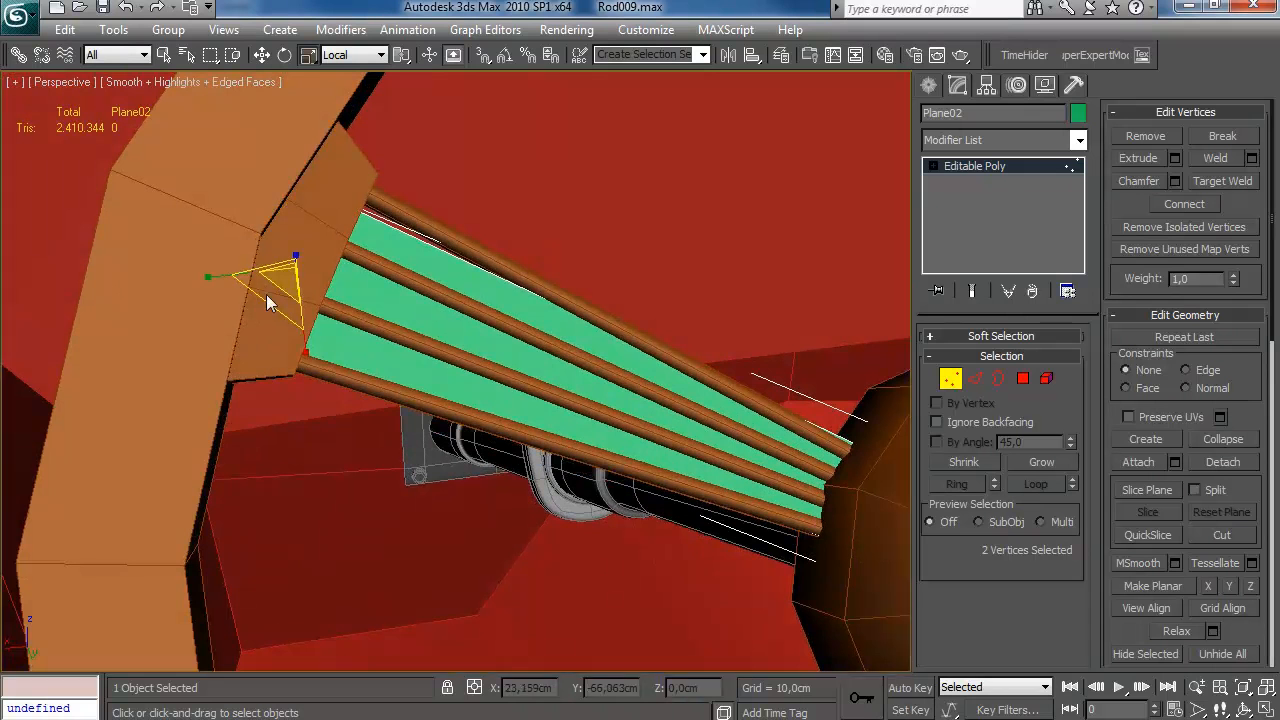
{"action": "left_click", "coordinate": [280, 280]}
{"action": "left_click_drag", "start_coordinate": [289, 309], "coordinate": [320, 246]}
{"action": "key", "text": "w"}
{"action": "left_click", "coordinate": [354, 55]}
{"action": "left_click", "coordinate": [345, 114]}
{"action": "middle_click_drag", "start_coordinate": [374, 214], "coordinate": [349, 249]}
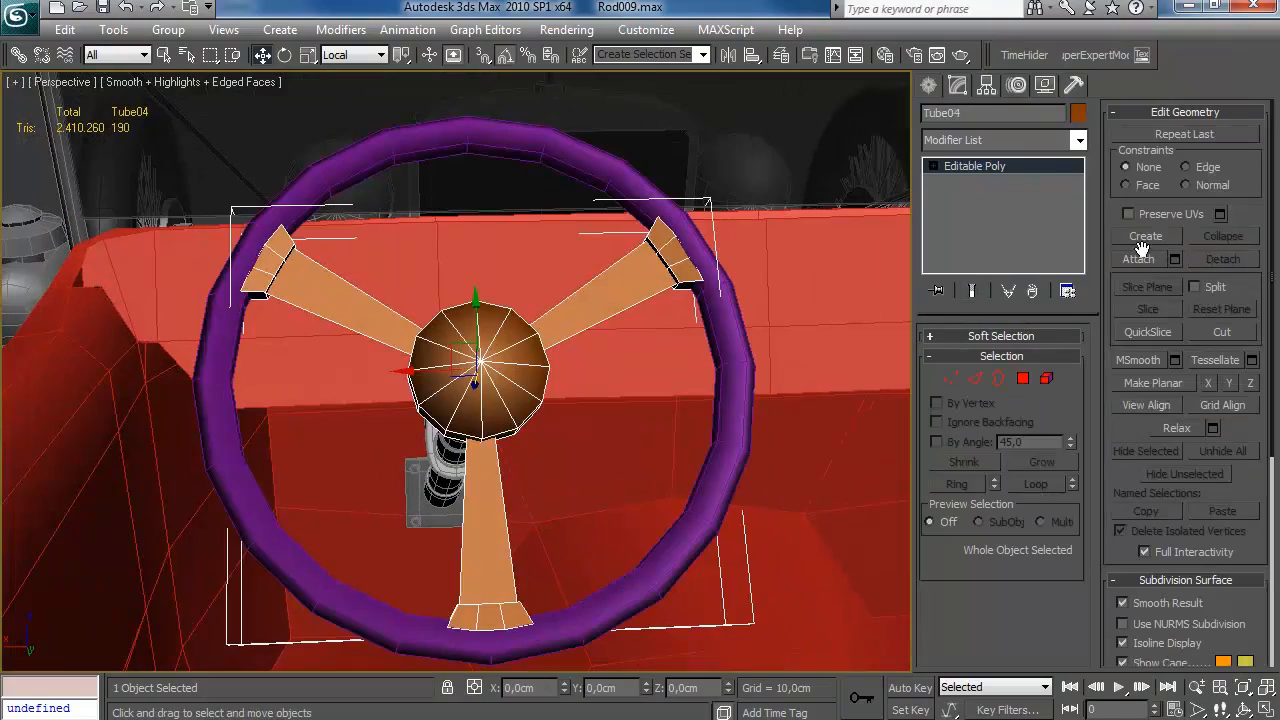
- Attach the purple ring to the steering wheel object as its rim
{"action": "left_click", "coordinate": [1139, 256]}
{"action": "left_click", "coordinate": [720, 309]}
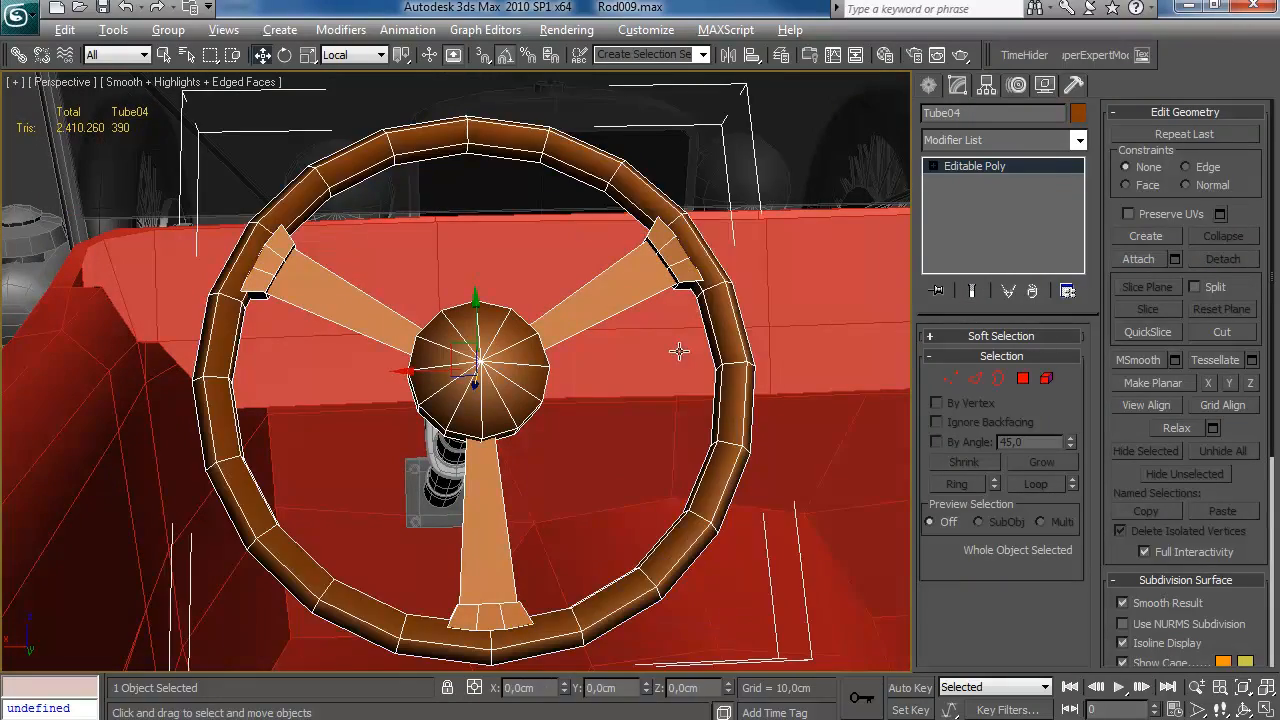
- Select the three spoke brackets as elements and scale them together
{"action": "middle_click_drag", "start_coordinate": [677, 349], "coordinate": [600, 255], "text": "alt"}
{"action": "key", "text": "5"}
{"action": "left_click", "coordinate": [600, 256]}
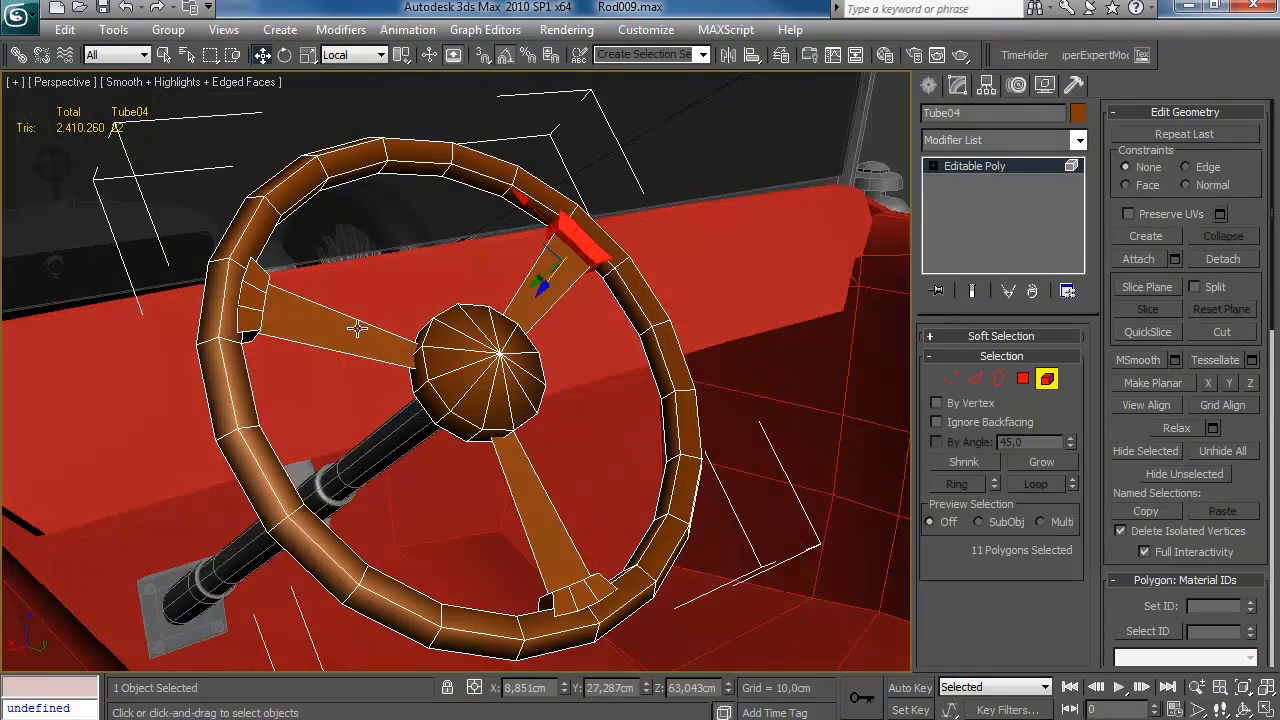
{"action": "left_click", "coordinate": [553, 567], "text": "ctrl"}
{"action": "middle_click_drag", "start_coordinate": [553, 567], "coordinate": [508, 397], "text": "alt"}
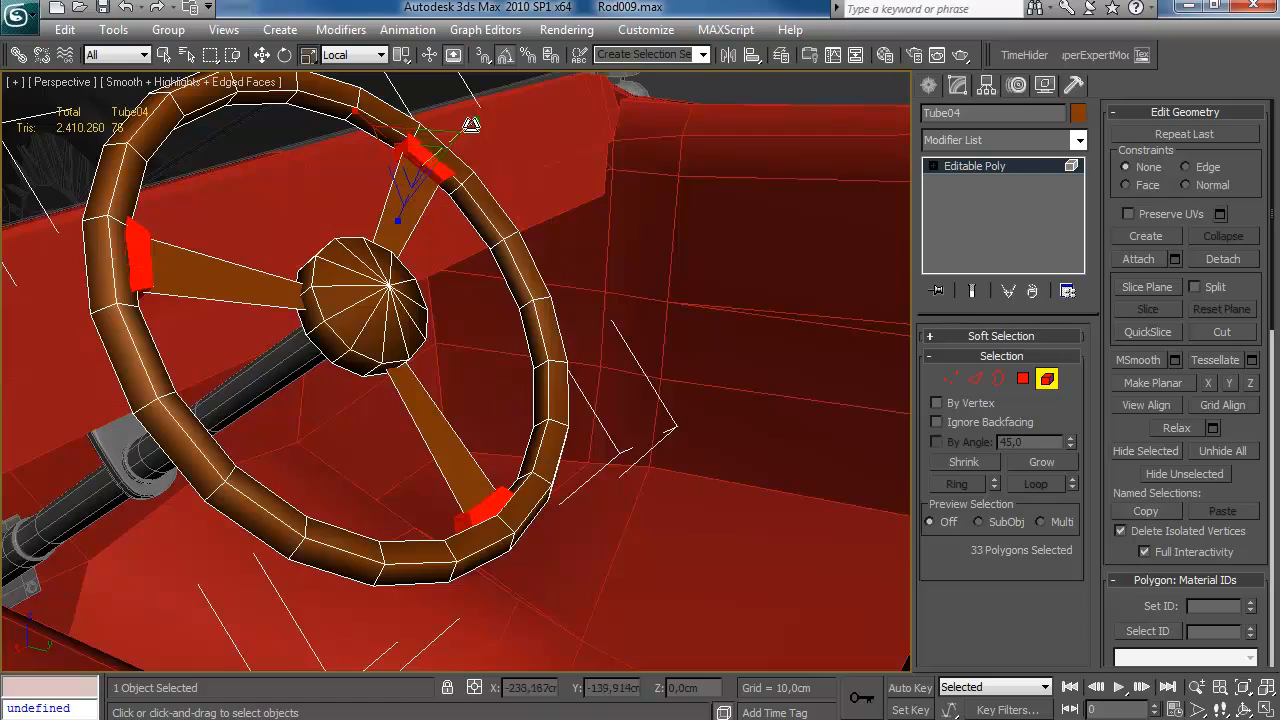
{"action": "middle_click_drag", "start_coordinate": [467, 258], "coordinate": [470, 285], "text": "alt"}
{"action": "left_click", "coordinate": [1046, 378]}
- Examine the simplified steering wheel from several angles and check its hub element
{"action": "scroll", "coordinate": [512, 432], "scroll_direction": "down", "scroll_amount": 5}
{"action": "middle_click_drag", "start_coordinate": [512, 430], "coordinate": [480, 466], "text": "alt"}
{"action": "scroll", "coordinate": [480, 466], "scroll_direction": "up", "scroll_amount": 5}
{"action": "left_click", "coordinate": [1046, 378]}
{"action": "key", "text": "q"}
{"action": "left_click", "coordinate": [432, 356]}
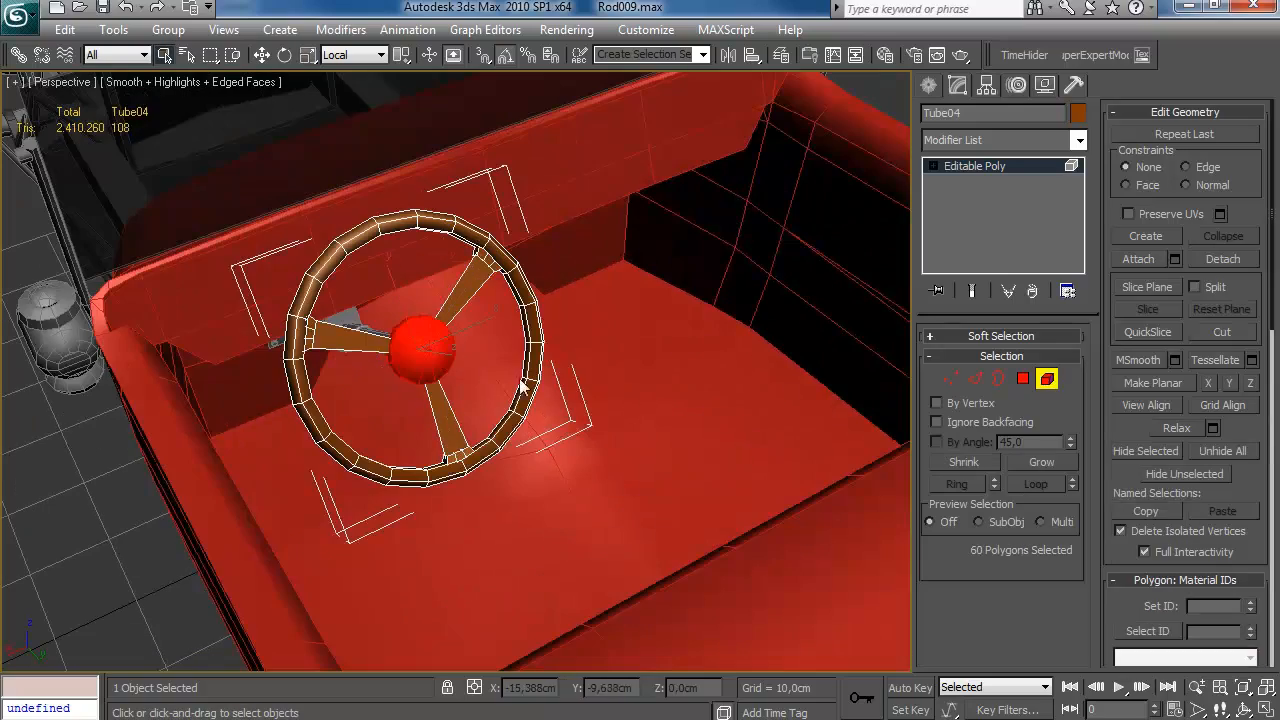
{"action": "scroll", "coordinate": [1180, 459], "scroll_direction": "down", "scroll_amount": 10}
{"action": "left_click", "coordinate": [601, 462]}
{"action": "middle_click_drag", "start_coordinate": [601, 462], "coordinate": [759, 406], "text": "alt"}
{"action": "scroll", "coordinate": [715, 442], "scroll_direction": "up", "scroll_amount": 4}
{"action": "scroll", "coordinate": [715, 442], "scroll_direction": "down", "scroll_amount": 4}
{"action": "left_click", "coordinate": [1046, 378]}
- Remove the modifier from the copied steering column and open it for edge editing
{"action": "left_click", "coordinate": [873, 145]}
{"action": "scroll", "coordinate": [586, 374], "scroll_direction": "up", "scroll_amount": 5}
{"action": "left_click", "coordinate": [541, 384]}
{"action": "left_click", "coordinate": [1031, 291]}
{"action": "left_click", "coordinate": [976, 379]}
{"action": "key", "text": "z"}
- Remove the redundant edge loops from the lower part of the steering column
{"action": "middle_click_drag", "start_coordinate": [741, 433], "coordinate": [456, 332], "text": "alt"}
{"action": "left_click", "coordinate": [462, 343]}
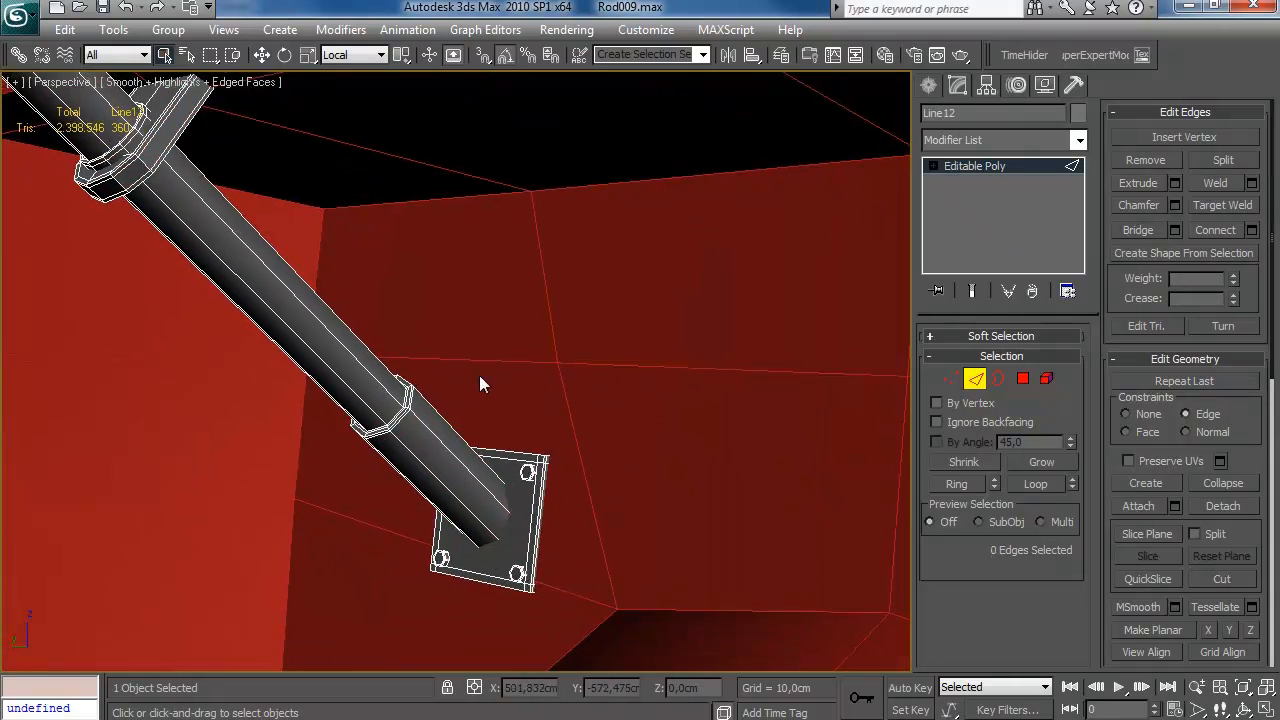
{"action": "scroll", "coordinate": [480, 383], "scroll_direction": "up", "scroll_amount": 6}
{"action": "key", "text": "alt+l"}
{"action": "key", "text": "ctrl+BackSpace"}
- Try to remove the edge loops where the steering column meets its bracket
{"action": "middle_click_drag", "start_coordinate": [520, 460], "coordinate": [580, 495]}
{"action": "scroll", "coordinate": [540, 470], "scroll_direction": "down", "scroll_amount": 3}
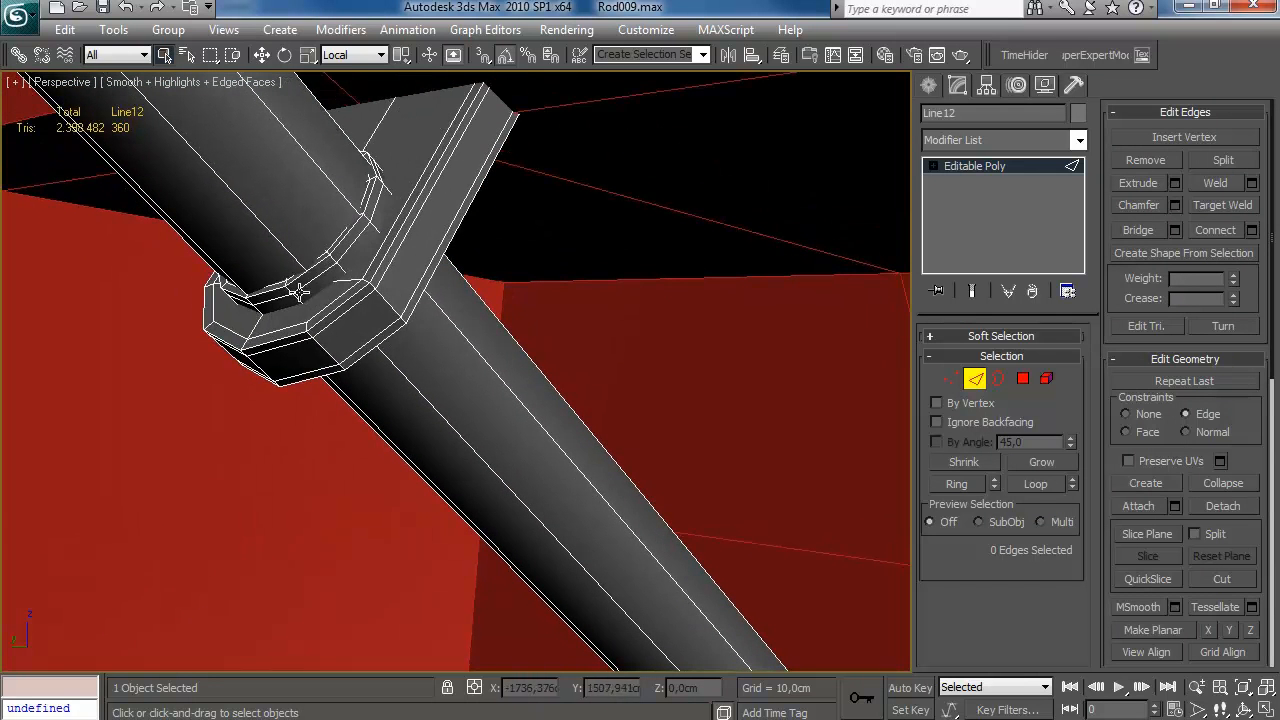
{"action": "left_click", "coordinate": [279, 295], "text": "ctrl"}
{"action": "key", "text": "alt+l"}
{"action": "key", "text": "ctrl+BackSpace"}
{"action": "middle_click_drag", "start_coordinate": [463, 334], "coordinate": [557, 428]}
{"action": "scroll", "coordinate": [499, 368], "scroll_direction": "down", "scroll_amount": 3}
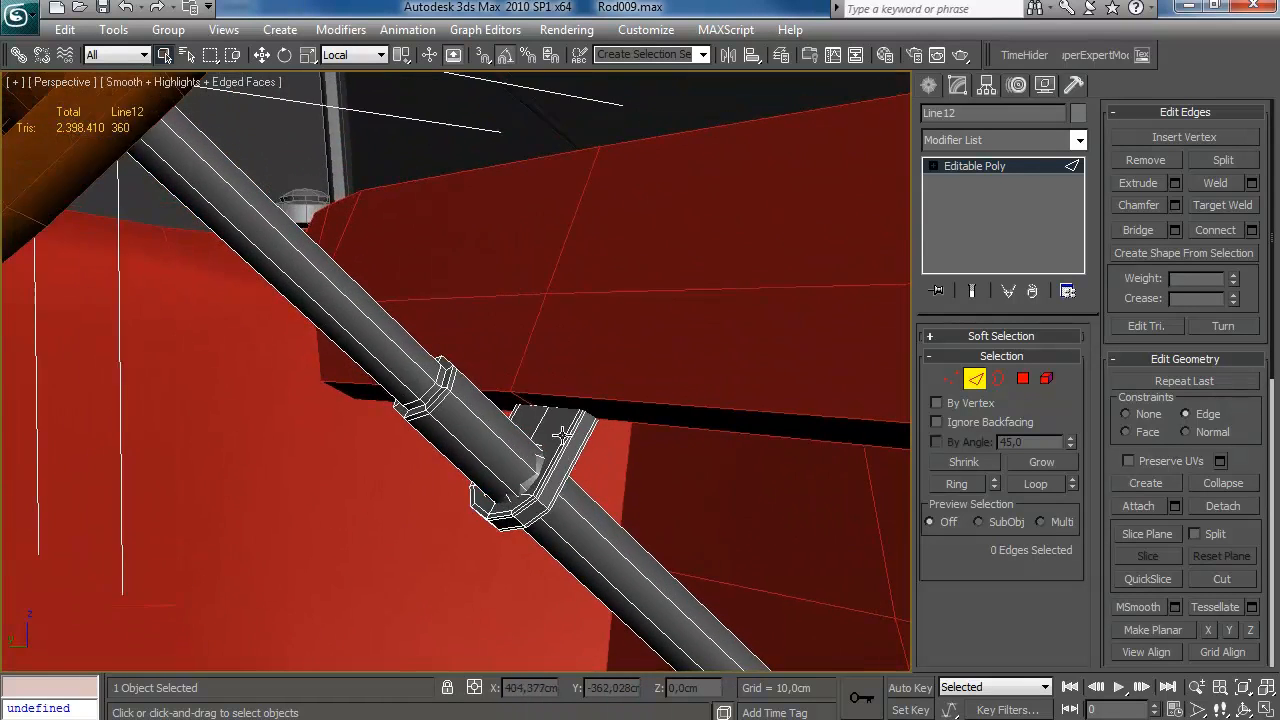
{"action": "scroll", "coordinate": [557, 426], "scroll_direction": "up", "scroll_amount": 3}
{"action": "key", "text": "ctrl+z"}
- Remove the edge loops that form the collar above the steering column bracket
{"action": "left_click", "coordinate": [400, 436]}
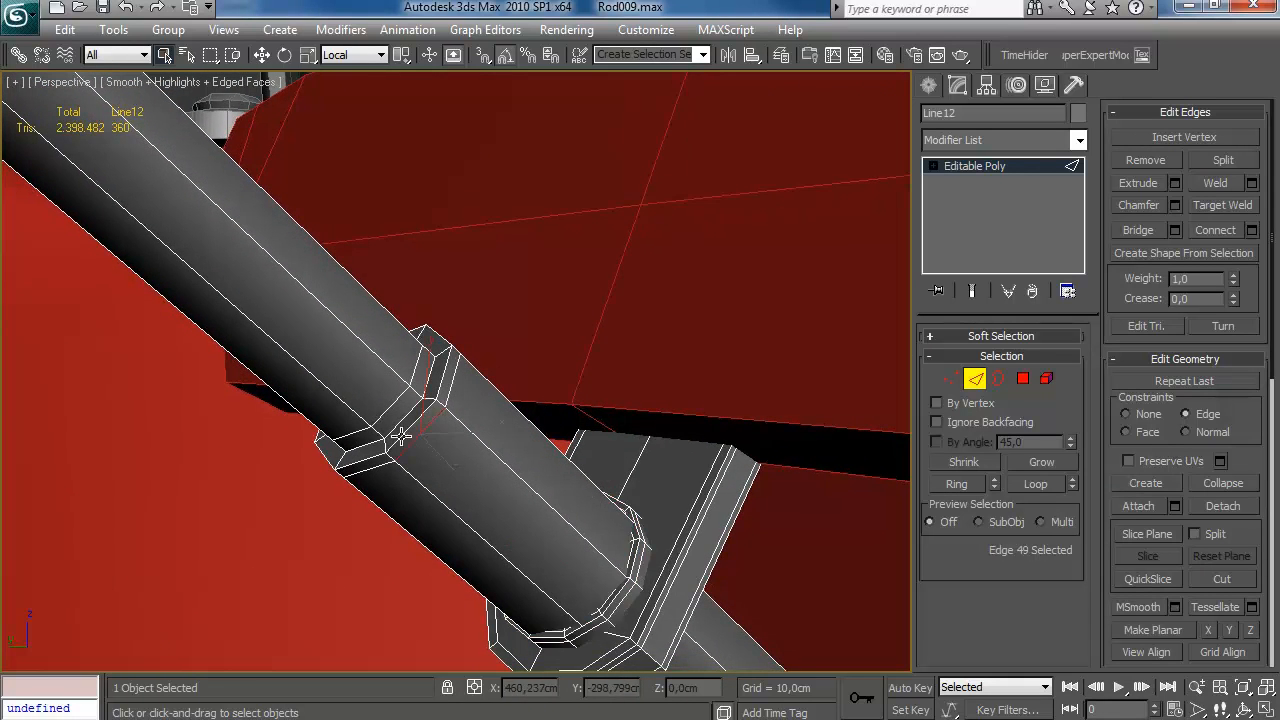
{"action": "key", "text": "ctrl+BackSpace"}
{"action": "scroll", "coordinate": [556, 426], "scroll_direction": "down", "scroll_amount": 4}
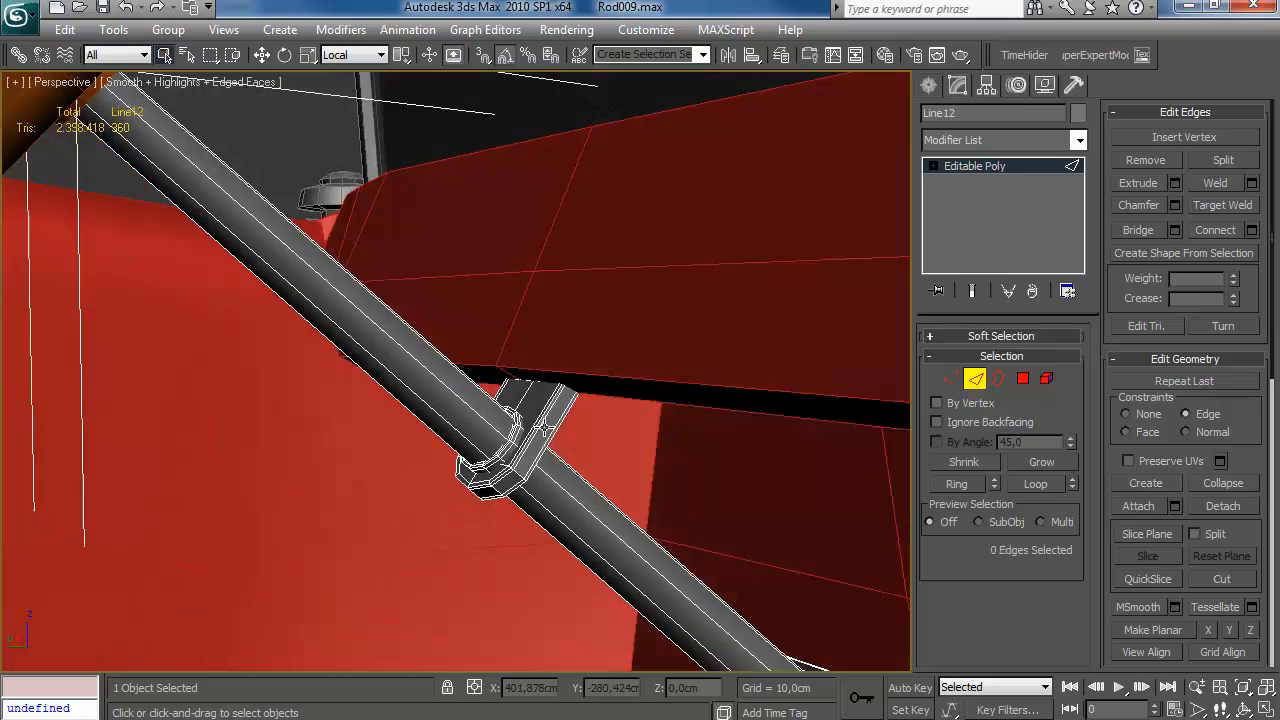
- Remove the redundant edge loop around the lower section of the steering column tube
{"action": "middle_click_drag", "start_coordinate": [556, 426], "coordinate": [434, 400], "text": "alt"}
{"action": "left_click_drag", "start_coordinate": [469, 333], "coordinate": [368, 453]}
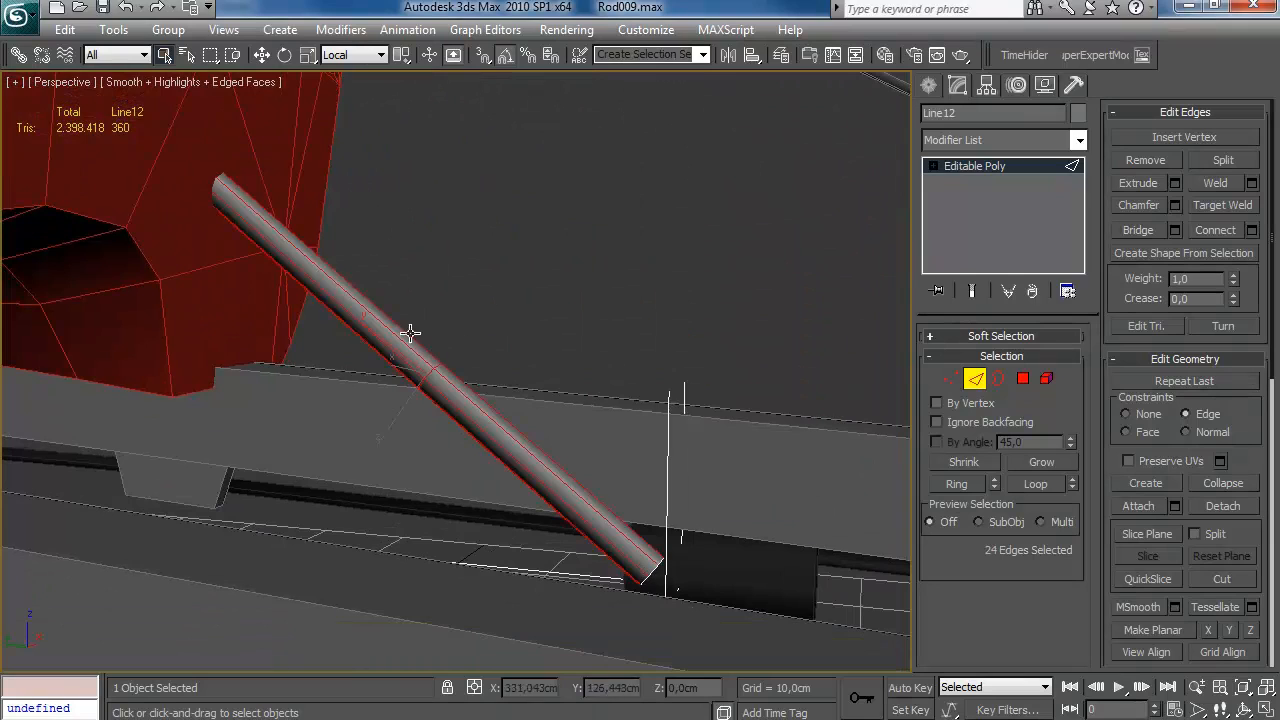
{"action": "left_click_drag", "start_coordinate": [500, 293], "coordinate": [270, 575]}
{"action": "key", "text": "ctrl+BackSpace"}
- Delete the hexagonal bolt elements from the mounting plate at the lower end of the steering column
{"action": "middle_click_drag", "start_coordinate": [530, 390], "coordinate": [701, 439]}
{"action": "scroll", "coordinate": [635, 418], "scroll_direction": "down", "scroll_amount": 6}
{"action": "scroll", "coordinate": [509, 480], "scroll_direction": "up", "scroll_amount": 10}
{"action": "key", "text": "4"}
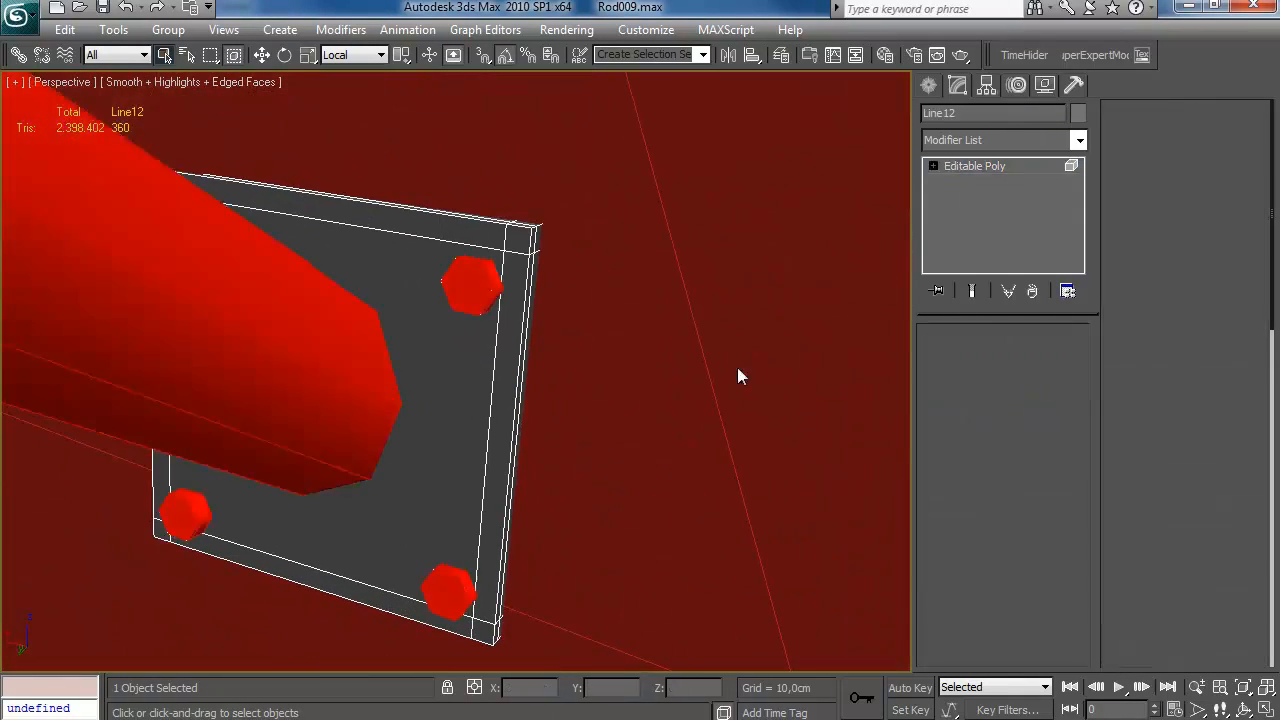
{"action": "scroll", "coordinate": [523, 276], "scroll_direction": "up", "scroll_amount": 1}
{"action": "left_click", "coordinate": [496, 334], "text": "alt"}
{"action": "middle_click_drag", "start_coordinate": [503, 340], "coordinate": [514, 326]}
{"action": "scroll", "coordinate": [514, 326], "scroll_direction": "down", "scroll_amount": 8}
{"action": "left_click", "coordinate": [503, 463]}
{"action": "scroll", "coordinate": [490, 430], "scroll_direction": "up", "scroll_amount": 5}
- Remove the bevel edge loops around the border of the steering column's mounting plate
{"action": "left_click", "coordinate": [977, 380]}
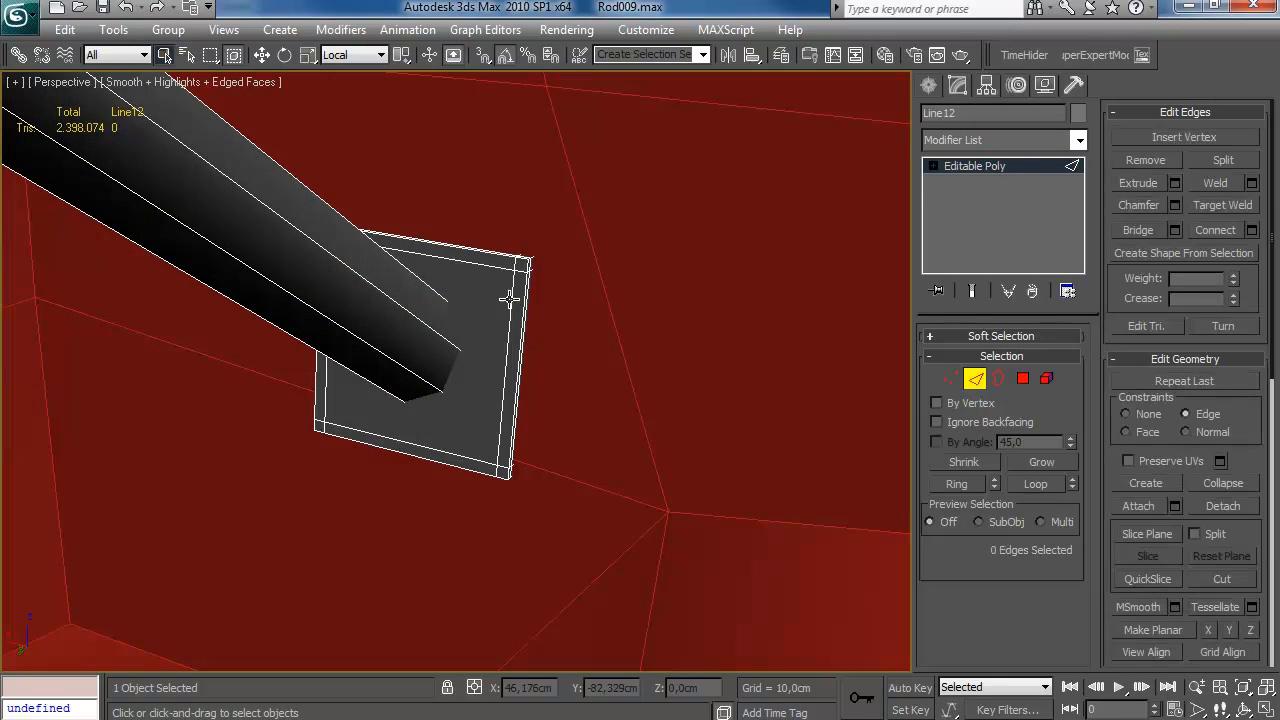
{"action": "middle_click_drag", "start_coordinate": [578, 332], "coordinate": [340, 391], "text": "alt"}
{"action": "key", "text": "ctrl+BackSpace"}
{"action": "scroll", "coordinate": [461, 332], "scroll_direction": "up", "scroll_amount": 3}
{"action": "key", "text": "alt+l"}
{"action": "key", "text": "ctrl+BackSpace"}
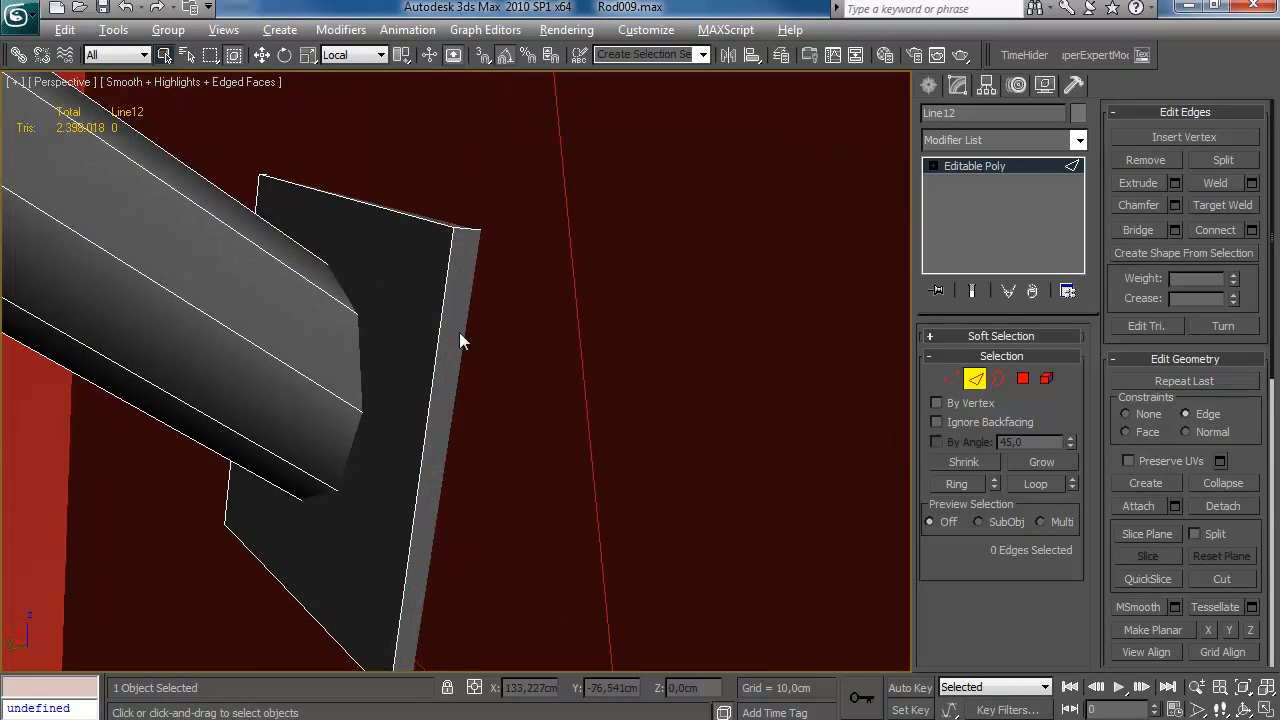
- Remove the redundant edges running along the side of the steering column bracket
{"action": "scroll", "coordinate": [459, 332], "scroll_direction": "down", "scroll_amount": 5}
{"action": "scroll", "coordinate": [501, 486], "scroll_direction": "up", "scroll_amount": 3}
{"action": "middle_click_drag", "start_coordinate": [501, 486], "coordinate": [541, 403]}
{"action": "scroll", "coordinate": [381, 160], "scroll_direction": "up", "scroll_amount": 3}
{"action": "middle_click_drag", "start_coordinate": [381, 160], "coordinate": [510, 440]}
{"action": "left_click", "coordinate": [451, 401]}
{"action": "left_click", "coordinate": [457, 404], "text": "ctrl"}
{"action": "left_click", "coordinate": [455, 390], "text": "ctrl"}
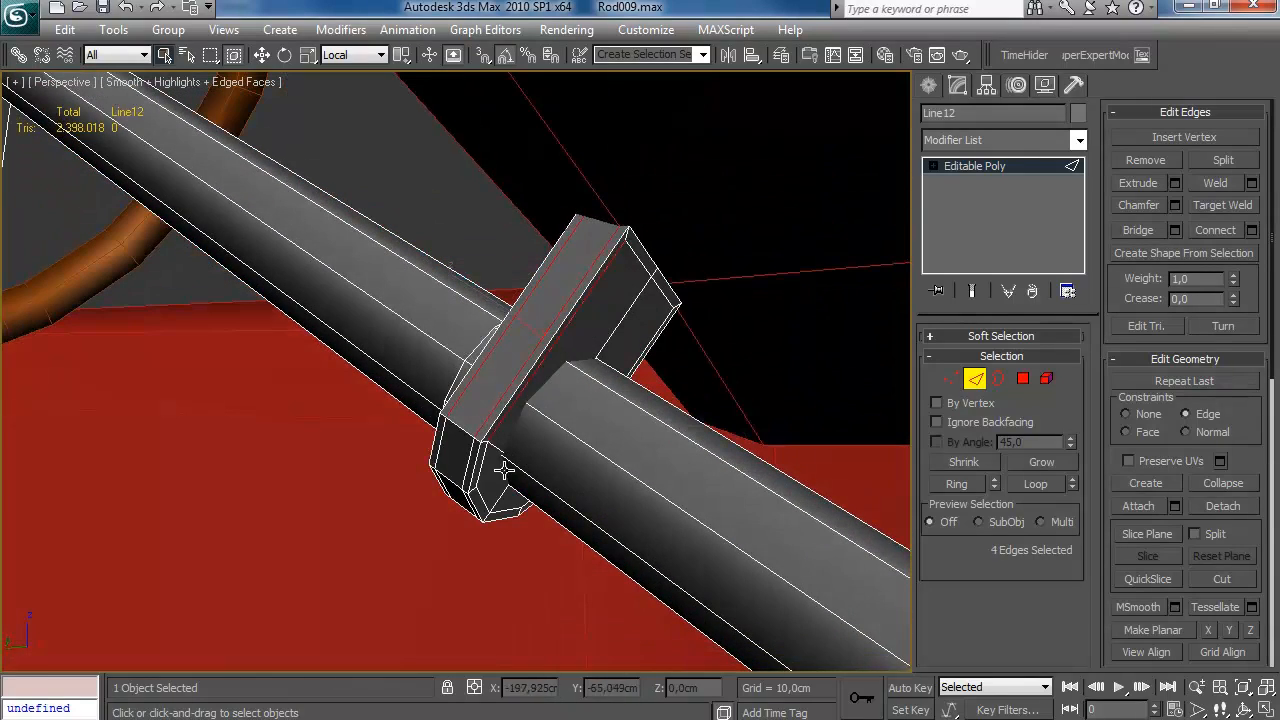
{"action": "scroll", "coordinate": [447, 500], "scroll_direction": "up", "scroll_amount": 2}
{"action": "left_click", "coordinate": [447, 500], "text": "ctrl"}
{"action": "middle_click_drag", "start_coordinate": [574, 345], "coordinate": [582, 420], "text": "alt"}
{"action": "key", "text": "ctrl+BackSpace"}
- Remove the remaining bevel edge loops around the end of the steering column bracket
{"action": "scroll", "coordinate": [616, 403], "scroll_direction": "up", "scroll_amount": 3}
{"action": "key", "text": "ctrl+BackSpace"}
{"action": "key", "text": "z"}
{"action": "middle_click_drag", "start_coordinate": [546, 267], "coordinate": [560, 400]}
{"action": "key", "text": "ctrl+BackSpace"}
- Delete the ring element that wraps the steering column where it enters the bracket
{"action": "scroll", "coordinate": [560, 400], "scroll_direction": "down", "scroll_amount": 5}
{"action": "middle_click_drag", "start_coordinate": [560, 400], "coordinate": [614, 577], "text": "alt"}
{"action": "key", "text": "5"}
{"action": "left_click", "coordinate": [509, 344]}
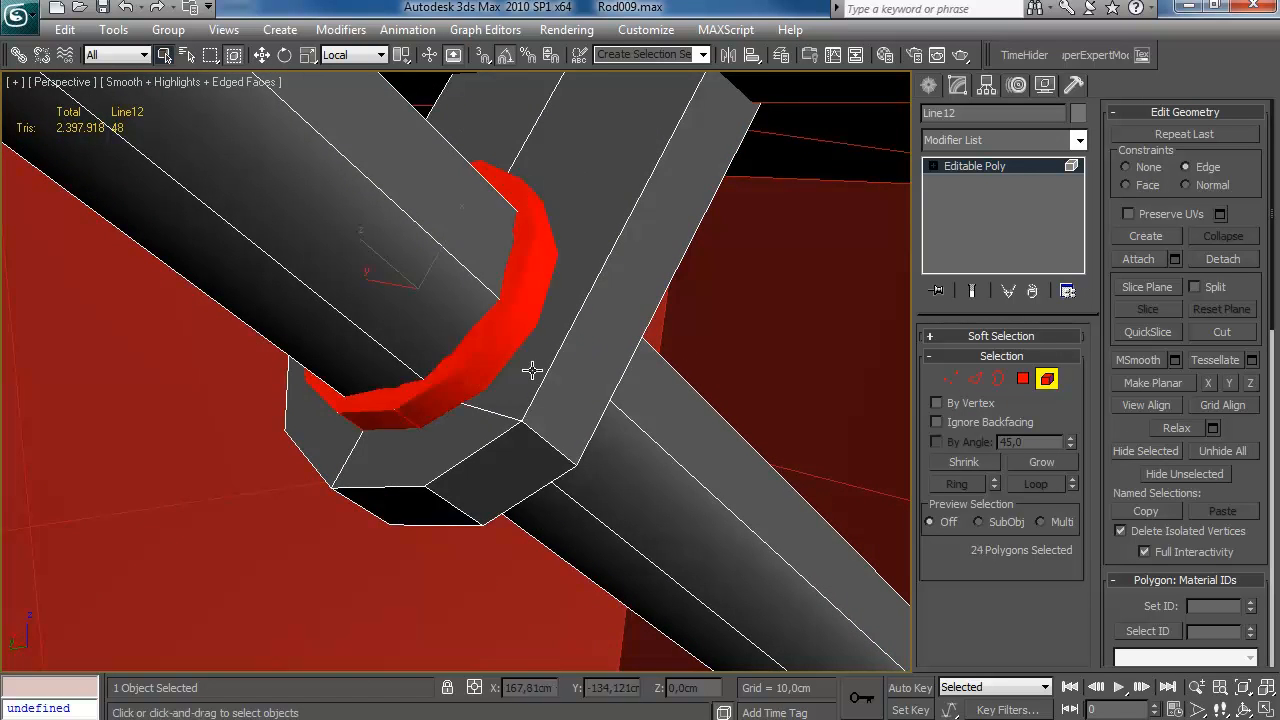
{"action": "key", "text": "Delete"}
- Remove the last redundant edges from the steering column bracket
{"action": "scroll", "coordinate": [661, 409], "scroll_direction": "down", "scroll_amount": 5}
{"action": "middle_click_drag", "start_coordinate": [661, 409], "coordinate": [650, 385], "text": "alt"}
{"action": "key", "text": "2"}
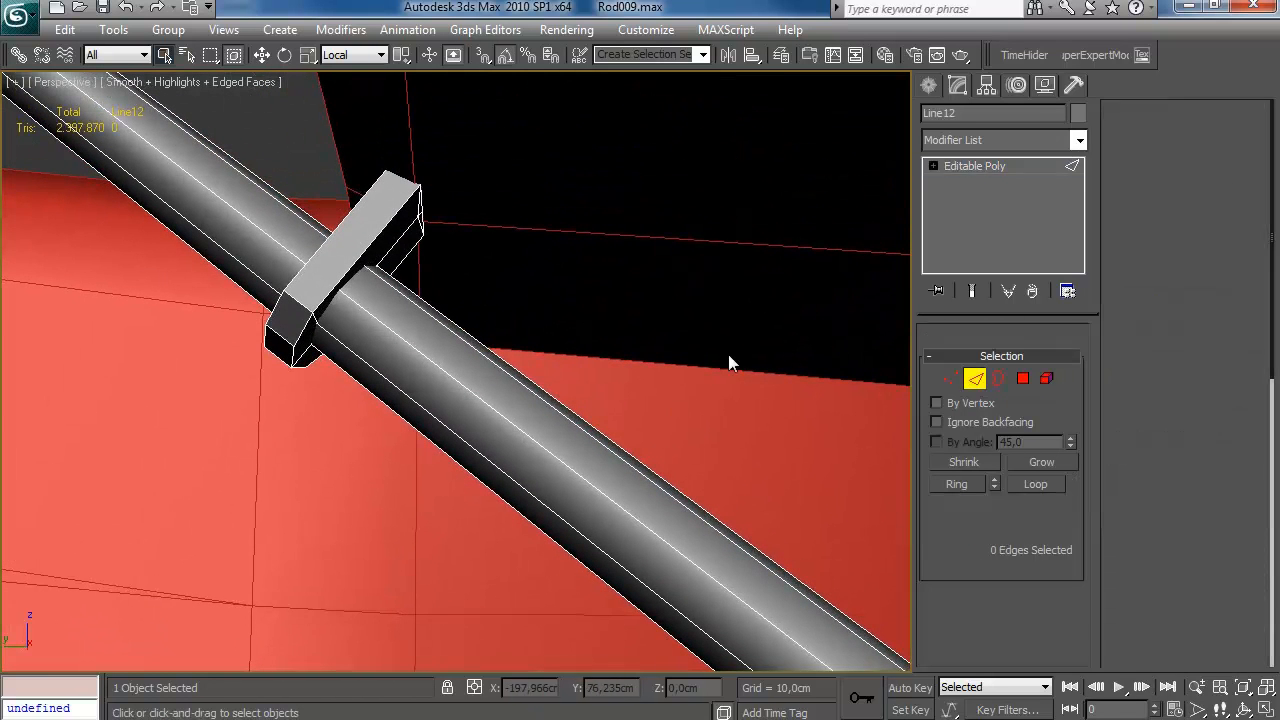
{"action": "key", "text": "ctrl+BackSpace"}
{"action": "middle_click_drag", "start_coordinate": [515, 410], "coordinate": [651, 489], "text": "alt"}
{"action": "scroll", "coordinate": [651, 497], "scroll_direction": "down", "scroll_amount": 8}
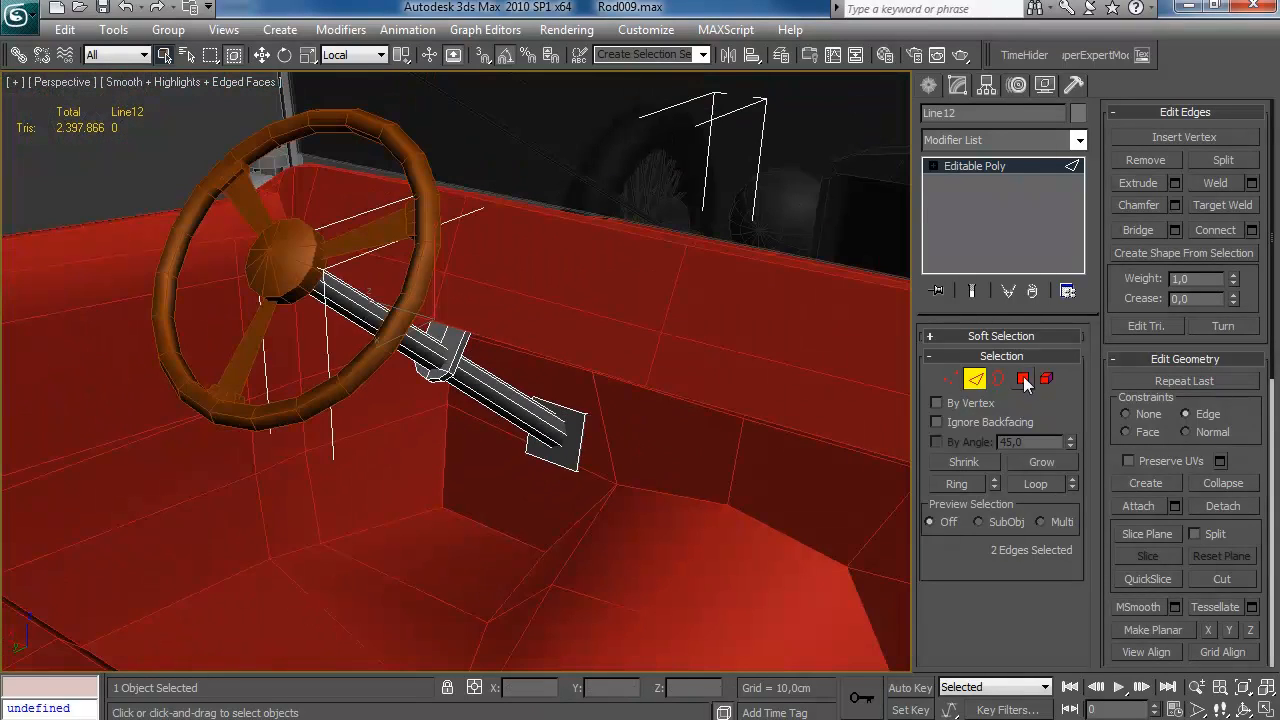
- Auto-smooth all polygons of the steering column with a threshold of 45, then turn off the edge display and deselect the column
{"action": "left_click", "coordinate": [1023, 378]}
{"action": "scroll", "coordinate": [1232, 278], "scroll_direction": "down", "scroll_amount": 5}
{"action": "scroll", "coordinate": [1200, 450], "scroll_direction": "down", "scroll_amount": 5}
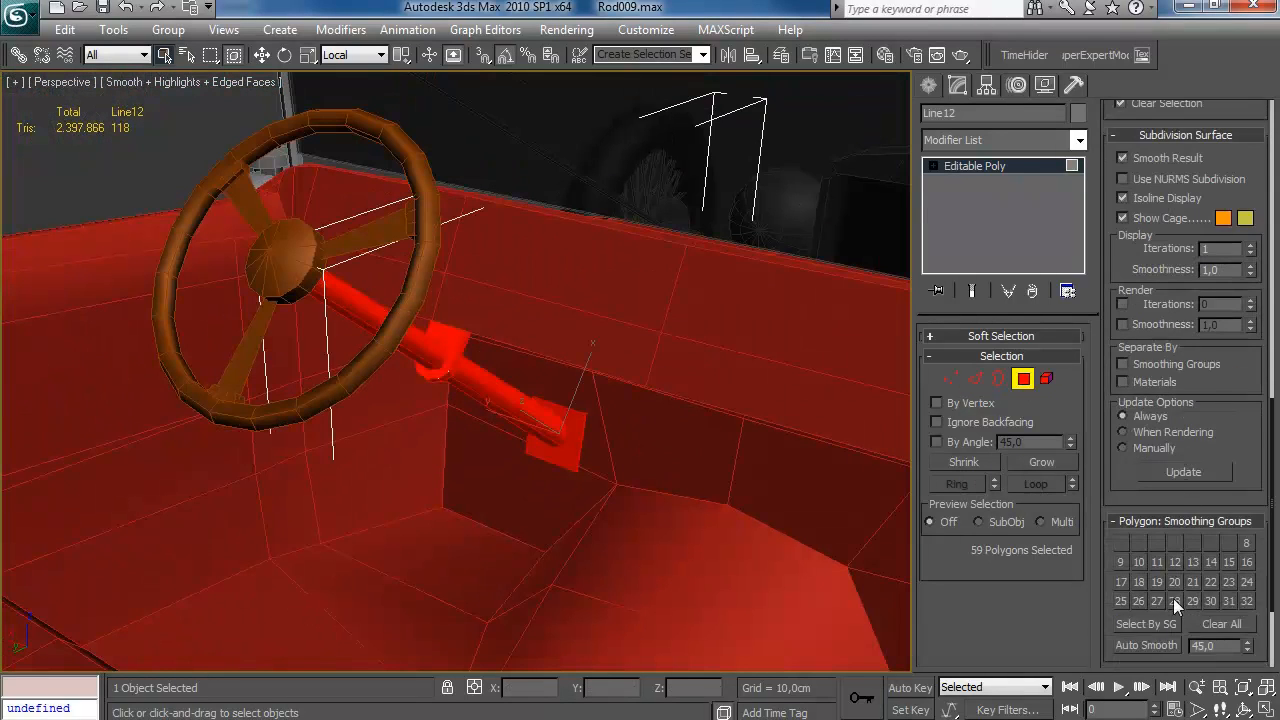
{"action": "left_click", "coordinate": [529, 522]}
{"action": "key", "text": "F4"}
{"action": "middle_click_drag", "start_coordinate": [529, 522], "coordinate": [663, 459], "text": "alt"}
{"action": "scroll", "coordinate": [663, 459], "scroll_direction": "down", "scroll_amount": 3}
{"action": "key", "text": "6"}
{"action": "left_click", "coordinate": [832, 281]}
- Show the HPbody layer and hide the 0 (default) layer
{"action": "middle_click_drag", "start_coordinate": [832, 281], "coordinate": [691, 156], "text": "alt"}
{"action": "scroll", "coordinate": [587, 451], "scroll_direction": "up", "scroll_amount": 3}
{"action": "scroll", "coordinate": [524, 497], "scroll_direction": "down", "scroll_amount": 3}
{"action": "scroll", "coordinate": [551, 477], "scroll_direction": "up", "scroll_amount": 3}
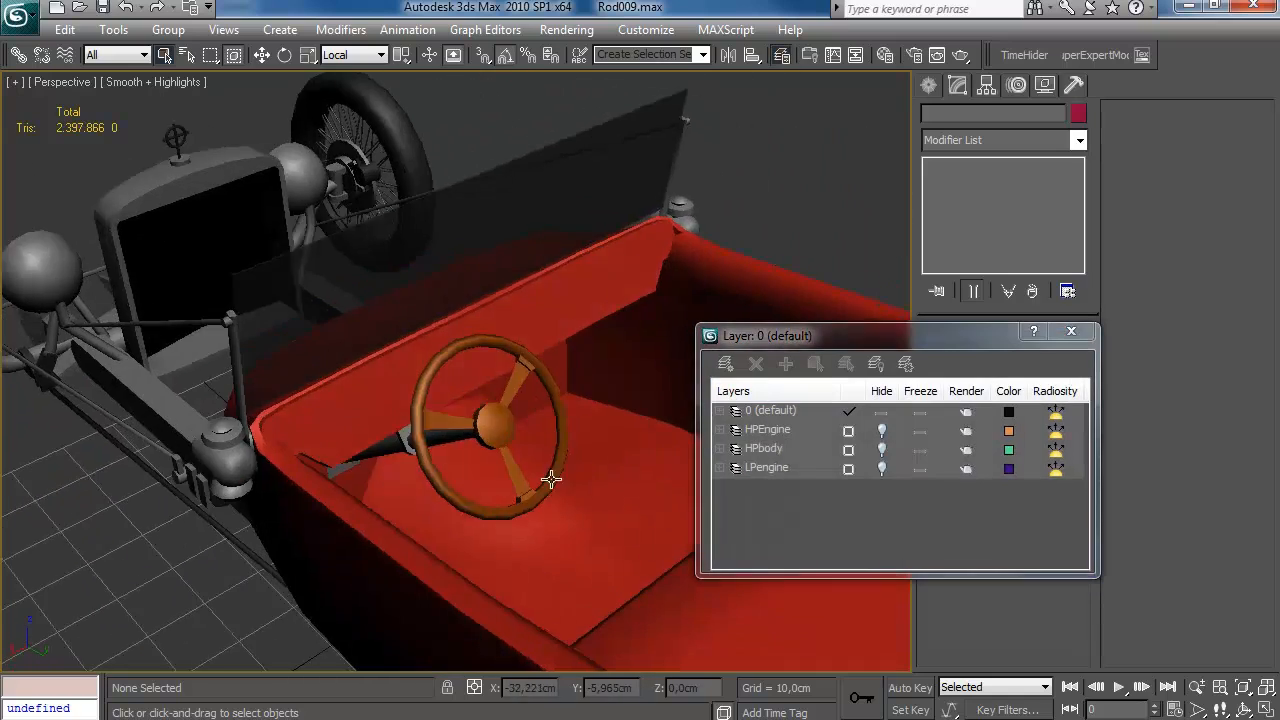
{"action": "left_click", "coordinate": [881, 449]}
{"action": "left_click", "coordinate": [881, 411]}
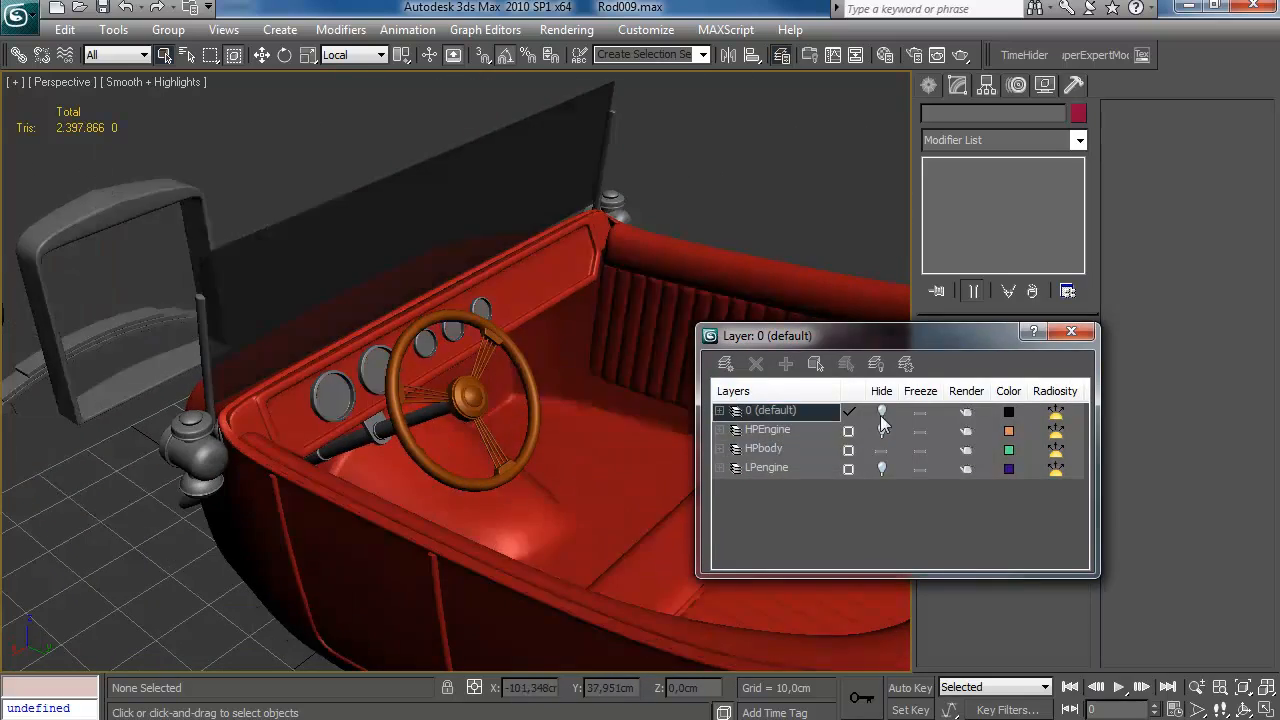
- Clone the high-poly gauge rings on the dashboard
{"action": "scroll", "coordinate": [385, 390], "scroll_direction": "up", "scroll_amount": 5}
{"action": "left_click", "coordinate": [344, 488]}
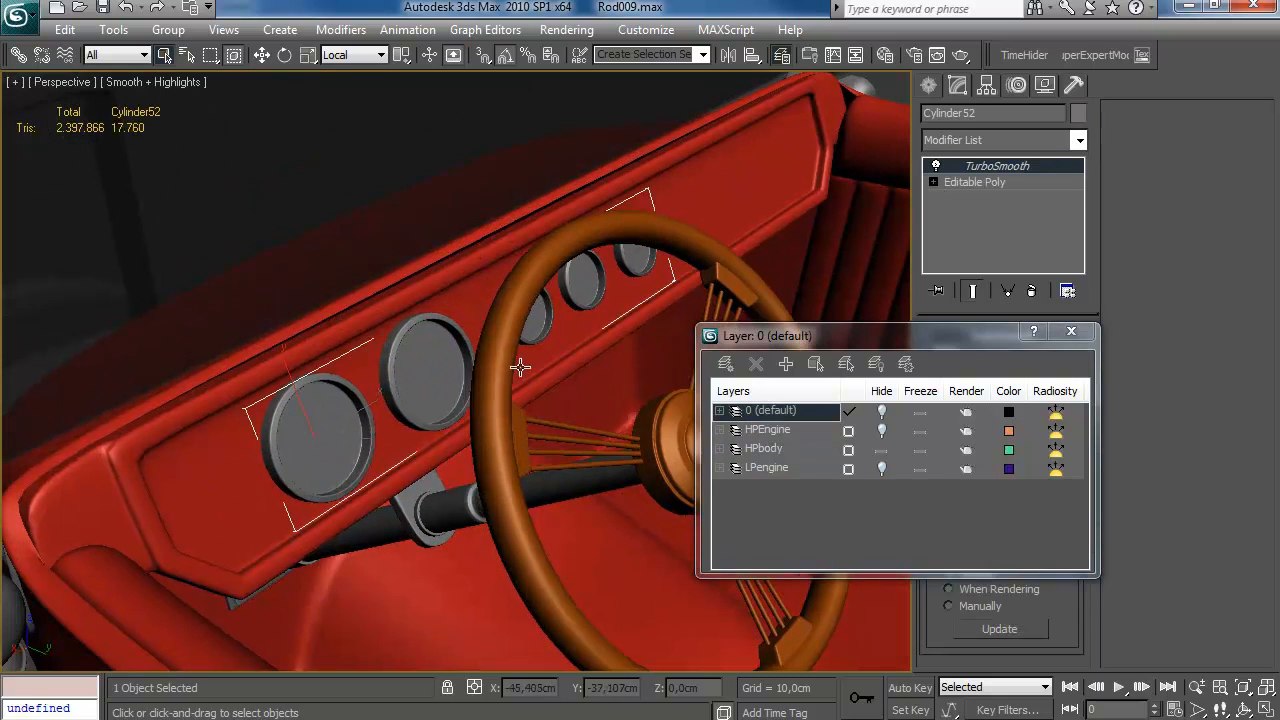
{"action": "left_click", "coordinate": [1071, 331]}
{"action": "key", "text": "ctrl+v"}
{"action": "left_click", "coordinate": [606, 438]}
- Hide the HPbody layer and show the 0 (default) layer again
{"action": "left_click", "coordinate": [780, 56]}
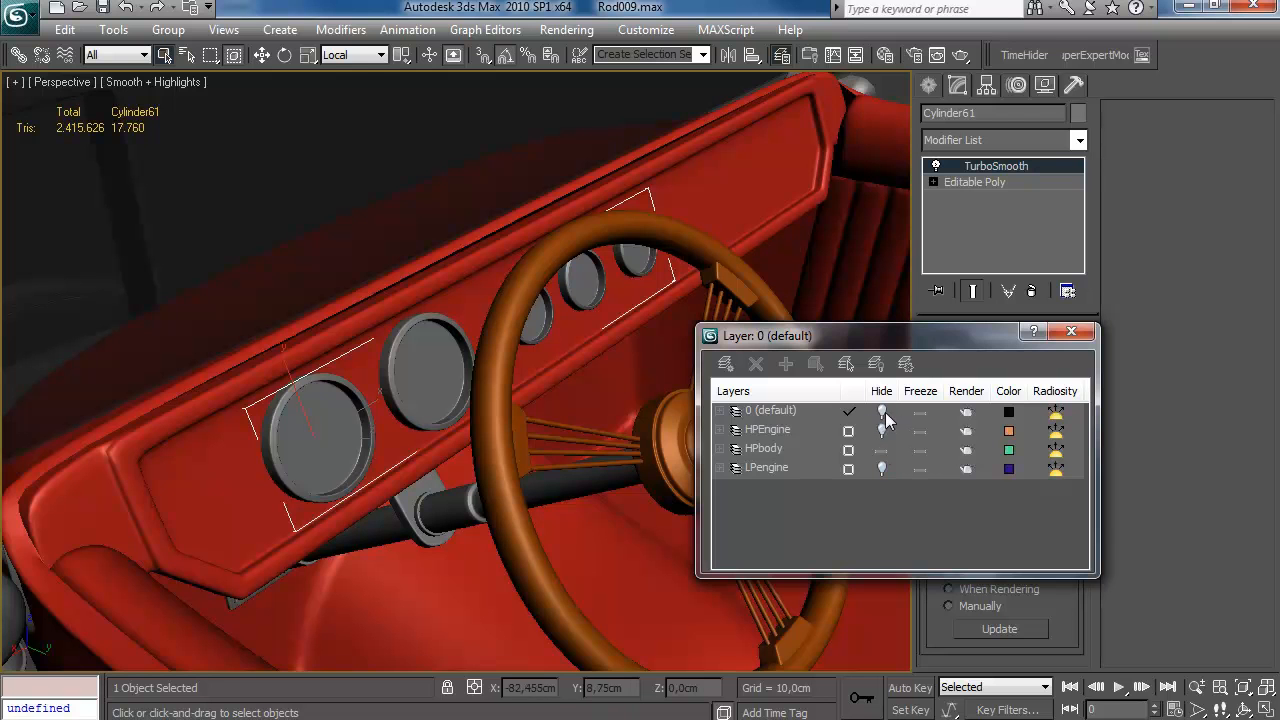
{"action": "left_click", "coordinate": [881, 449]}
{"action": "left_click", "coordinate": [880, 409]}
{"action": "left_click", "coordinate": [1071, 331]}
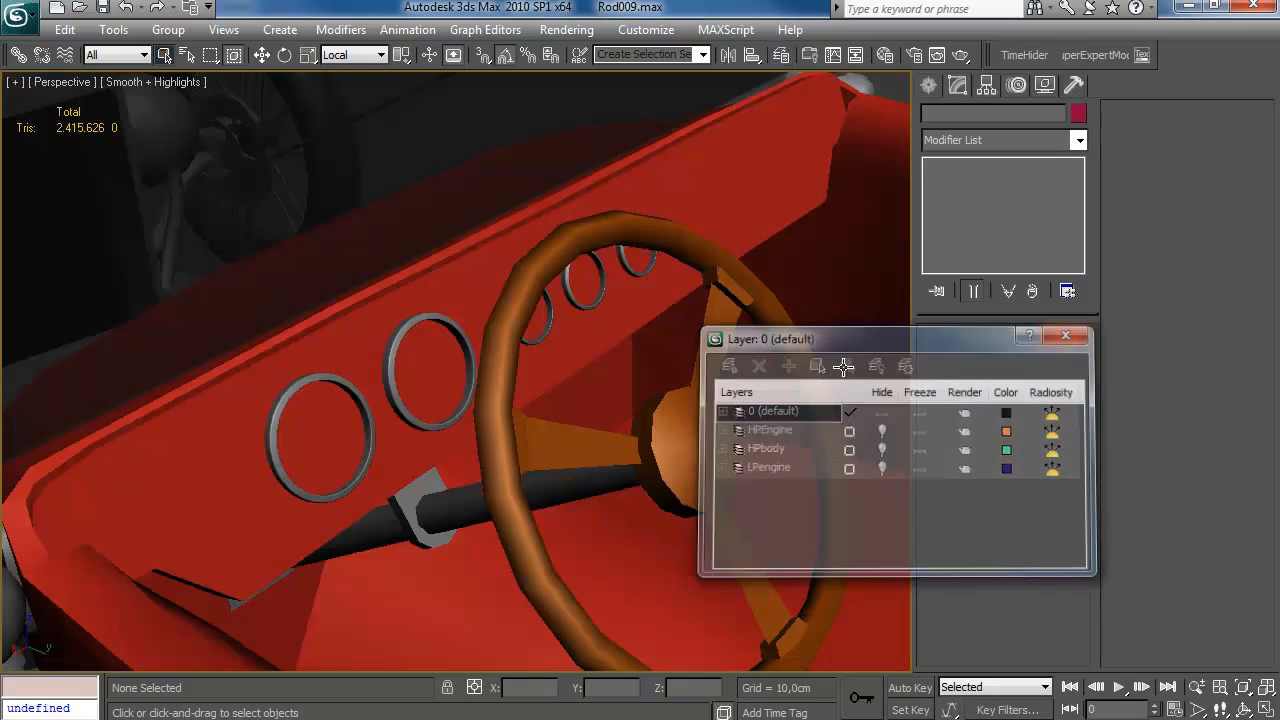
- Remove the TurboSmooth modifier from the copied gauge rings and display their edges
{"action": "left_click", "coordinate": [375, 436]}
{"action": "left_click", "coordinate": [1032, 291]}
{"action": "middle_click_drag", "start_coordinate": [598, 467], "coordinate": [669, 455]}
{"action": "scroll", "coordinate": [669, 455], "scroll_direction": "up", "scroll_amount": 2}
{"action": "key", "text": "F4"}
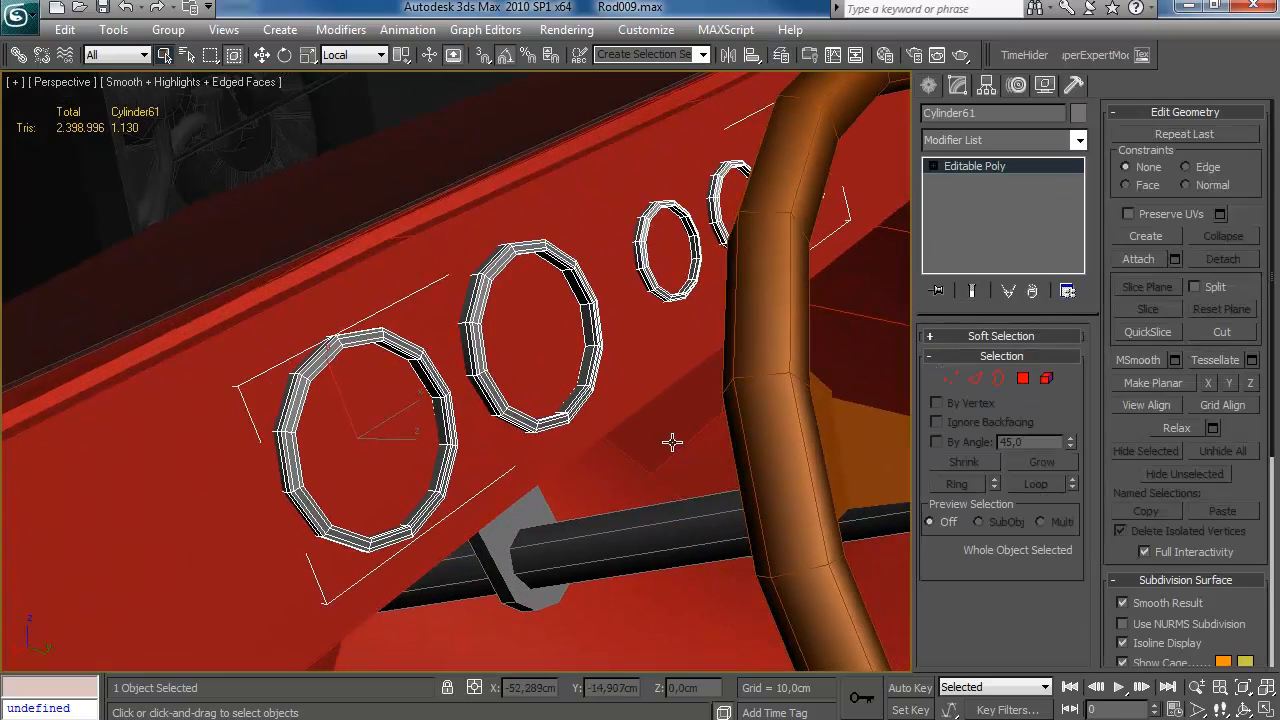
- Delete all the copied gauge ring elements except the large one farthest from the steering wheel
{"action": "key", "text": "3"}
{"action": "scroll", "coordinate": [330, 430], "scroll_direction": "up", "scroll_amount": 5}
{"action": "left_click", "coordinate": [979, 378]}
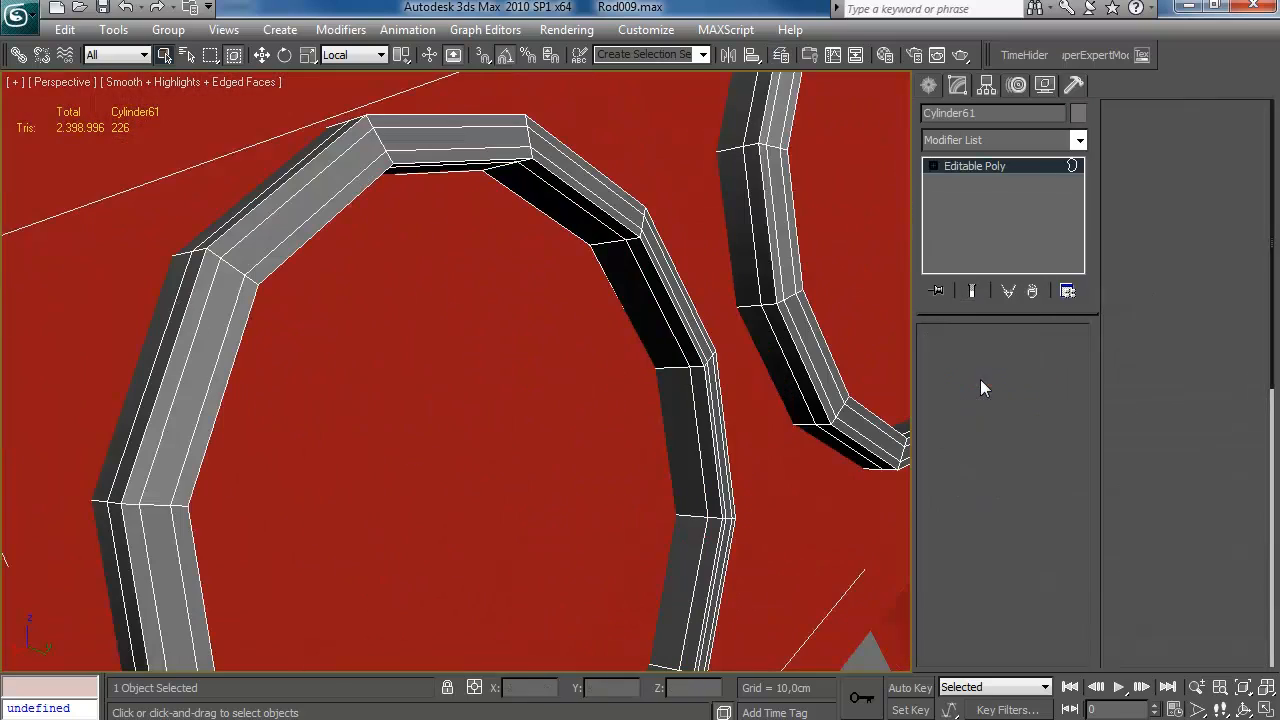
{"action": "key", "text": "shift+z"}
{"action": "key", "text": "shift+z"}
{"action": "left_click", "coordinate": [1045, 379]}
{"action": "left_click", "coordinate": [590, 310]}
{"action": "left_click", "coordinate": [662, 276], "text": "ctrl"}
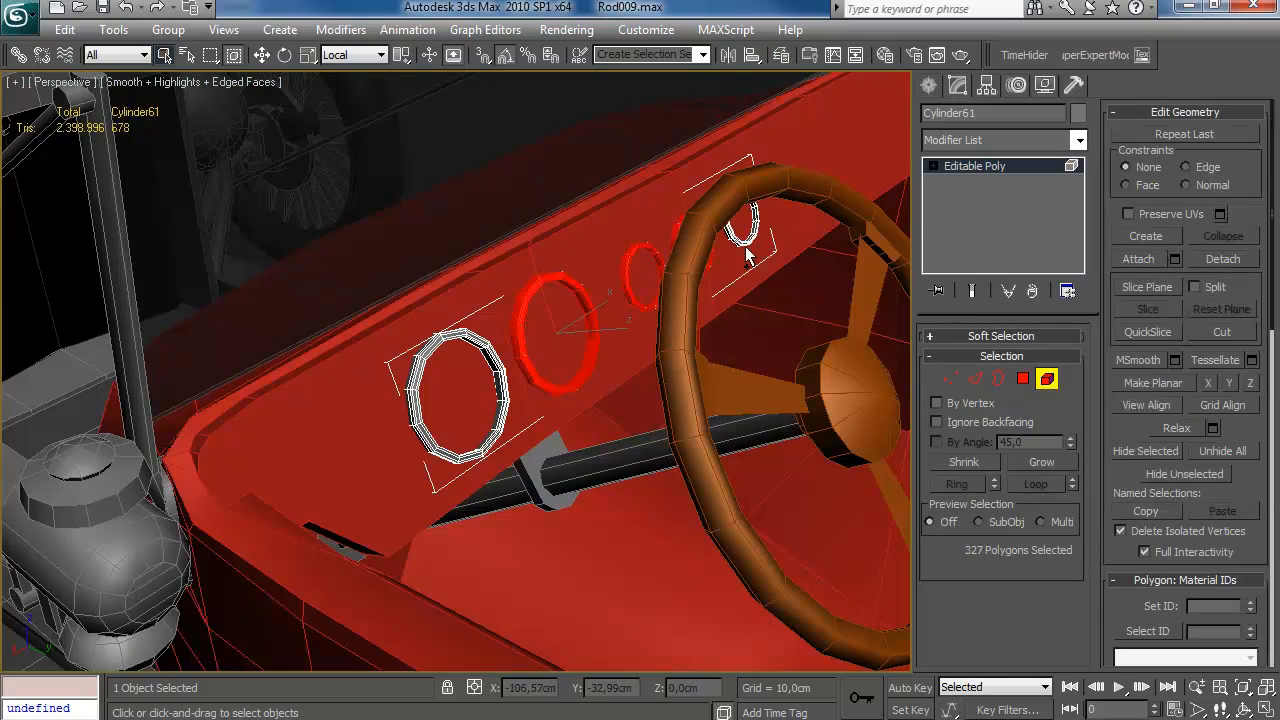
{"action": "key", "text": "Delete"}
- Remove the redundant edge loops on the front rim of the remaining gauge ring
{"action": "key", "text": "3"}
{"action": "key", "text": "2"}
{"action": "scroll", "coordinate": [777, 425], "scroll_direction": "up", "scroll_amount": 2}
{"action": "middle_click_drag", "start_coordinate": [768, 431], "coordinate": [754, 431]}
{"action": "scroll", "coordinate": [754, 431], "scroll_direction": "up", "scroll_amount": 5}
{"action": "left_click", "coordinate": [562, 505]}
{"action": "left_click", "coordinate": [540, 512], "text": "ctrl"}
{"action": "left_click", "coordinate": [506, 537], "text": "ctrl"}
{"action": "key", "text": "alt+l"}
{"action": "key", "text": "ctrl+BackSpace"}
- Remove another redundant edge loop from the side of the gauge ring
{"action": "middle_click_drag", "start_coordinate": [526, 522], "coordinate": [297, 454], "text": "alt"}
{"action": "left_click", "coordinate": [297, 454]}
{"action": "key", "text": "alt+l"}
{"action": "key", "text": "ctrl+BackSpace"}
- Switch the view to wireframe and select two closely spaced edges on the gauge ring's inner rim
{"action": "key", "text": "z"}
{"action": "middle_click_drag", "start_coordinate": [491, 497], "coordinate": [284, 474], "text": "alt"}
{"action": "key", "text": "F3"}
{"action": "scroll", "coordinate": [707, 400], "scroll_direction": "up", "scroll_amount": 3}
{"action": "scroll", "coordinate": [569, 380], "scroll_direction": "up", "scroll_amount": 3}
{"action": "left_click", "coordinate": [284, 474]}
{"action": "left_click", "coordinate": [290, 472], "text": "ctrl"}
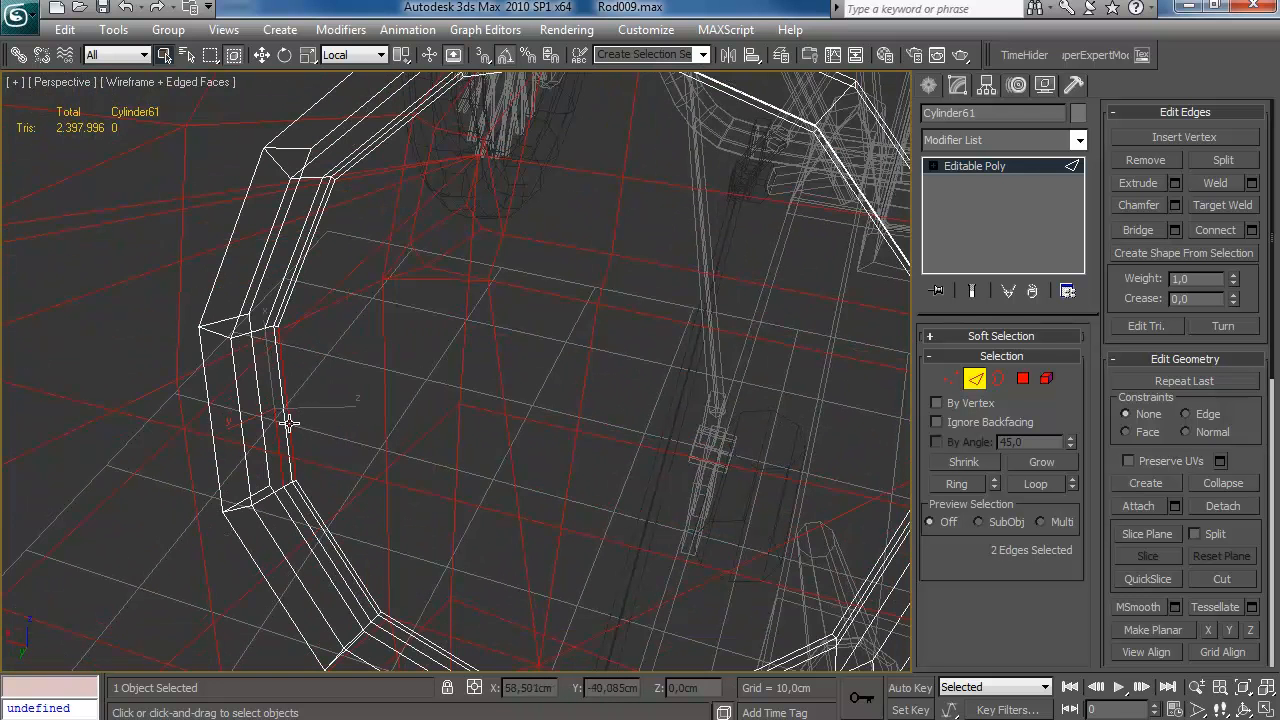
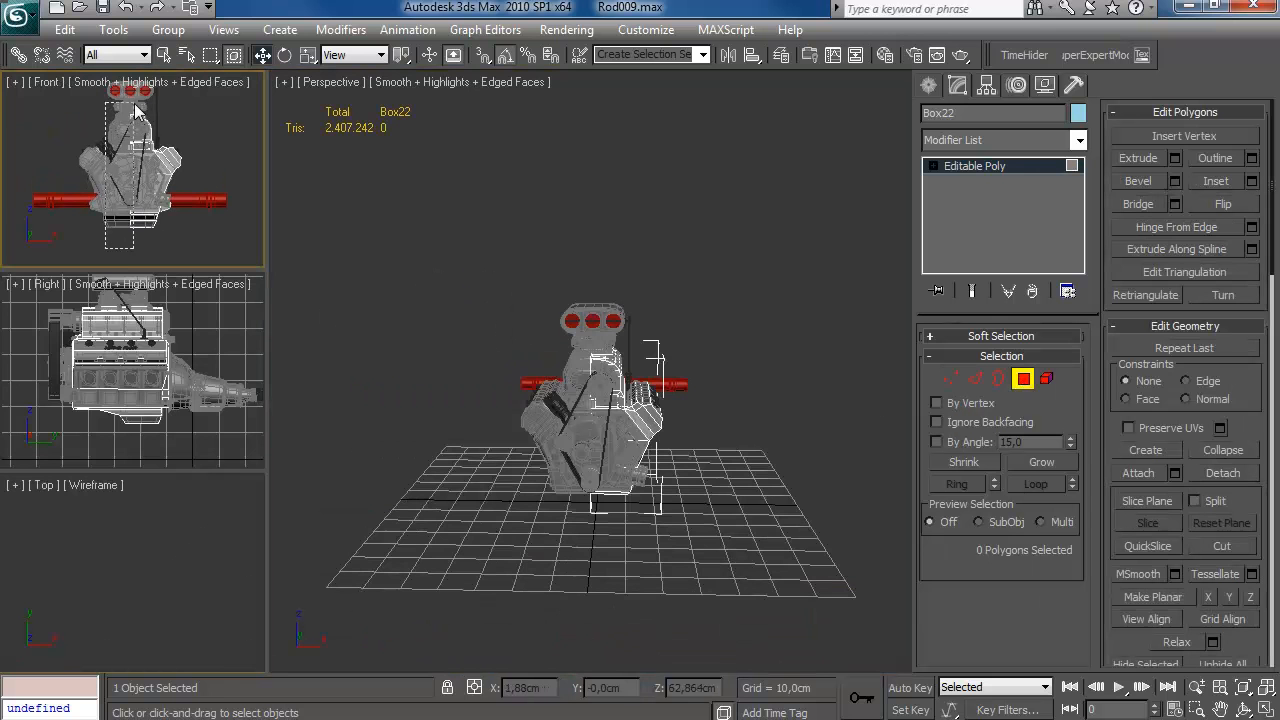
- Select the raised plate's top face beneath the carburettor on the low-poly engine block, and open the mesh for vertex editing
{"action": "key", "text": "alt+w"}
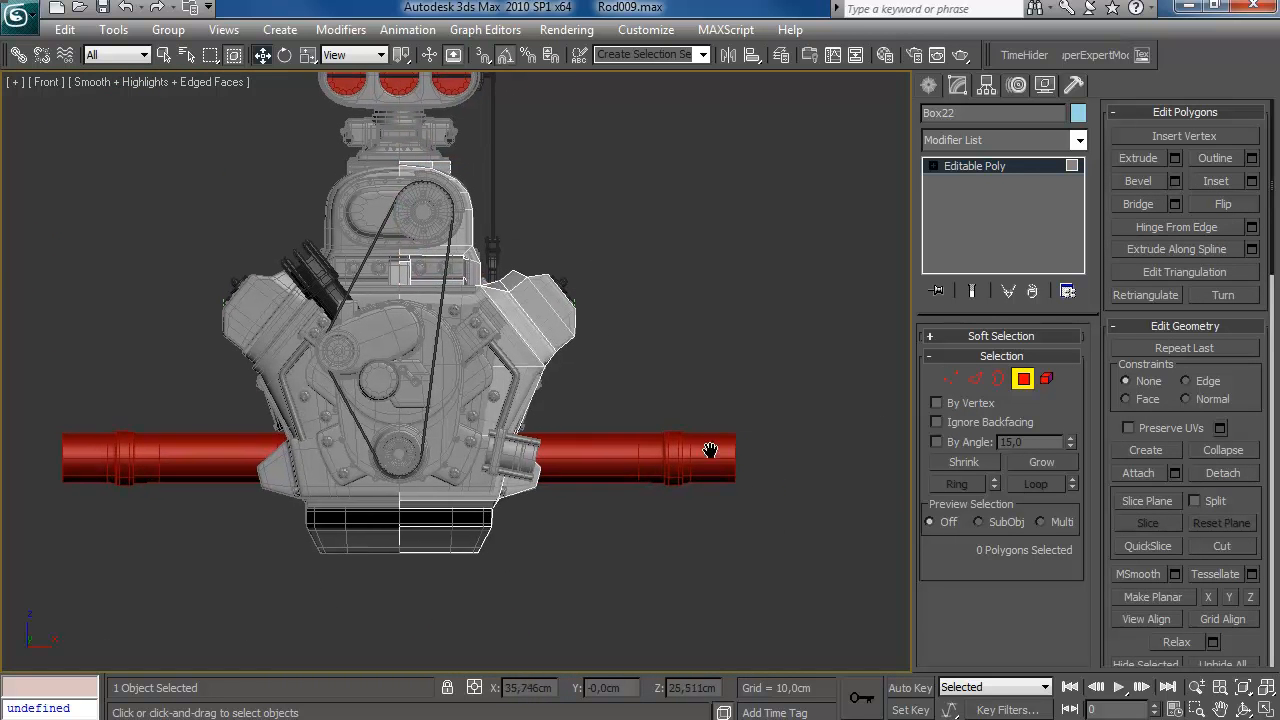
{"action": "key", "text": "p"}
{"action": "middle_click_drag", "start_coordinate": [646, 376], "coordinate": [515, 470], "text": "alt"}
{"action": "scroll", "coordinate": [526, 384], "scroll_direction": "up", "scroll_amount": 8}
{"action": "left_click", "coordinate": [515, 400]}
{"action": "middle_click_drag", "start_coordinate": [724, 387], "coordinate": [534, 392]}
{"action": "middle_click_drag", "start_coordinate": [380, 414], "coordinate": [691, 380]}
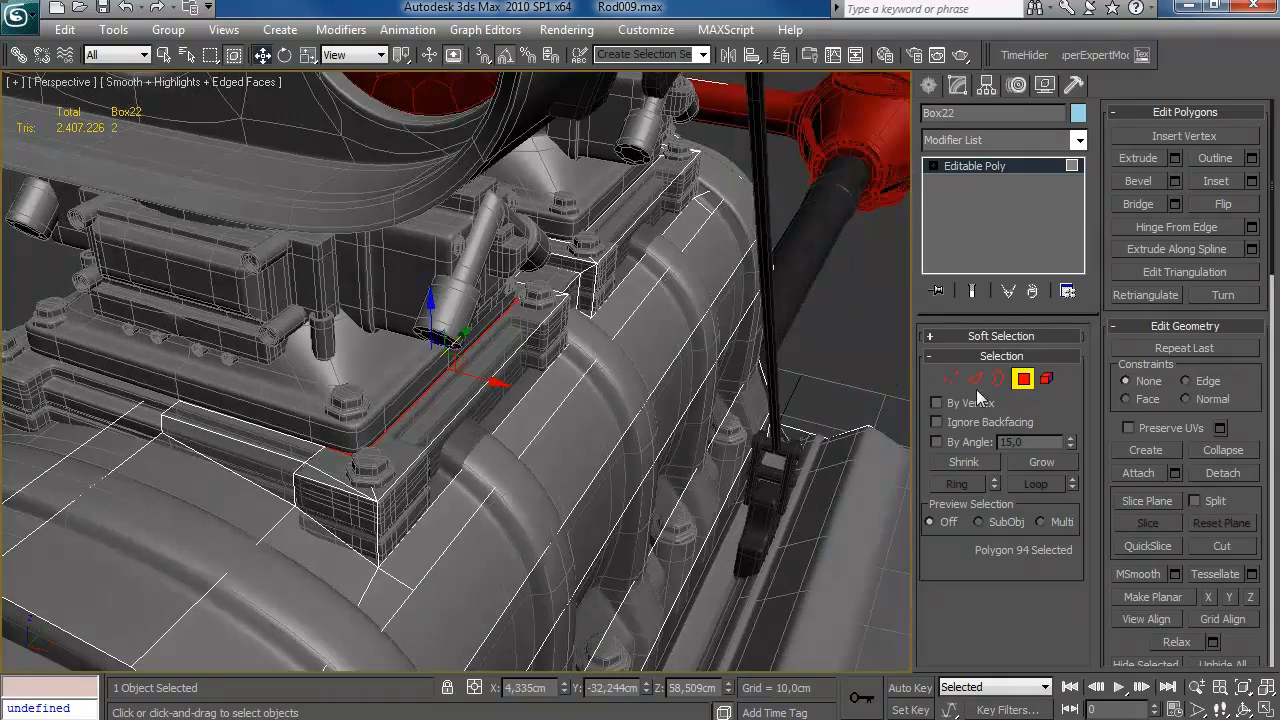
{"action": "key", "text": "1"}
{"action": "middle_click_drag", "start_coordinate": [354, 460], "coordinate": [308, 472], "text": "alt"}
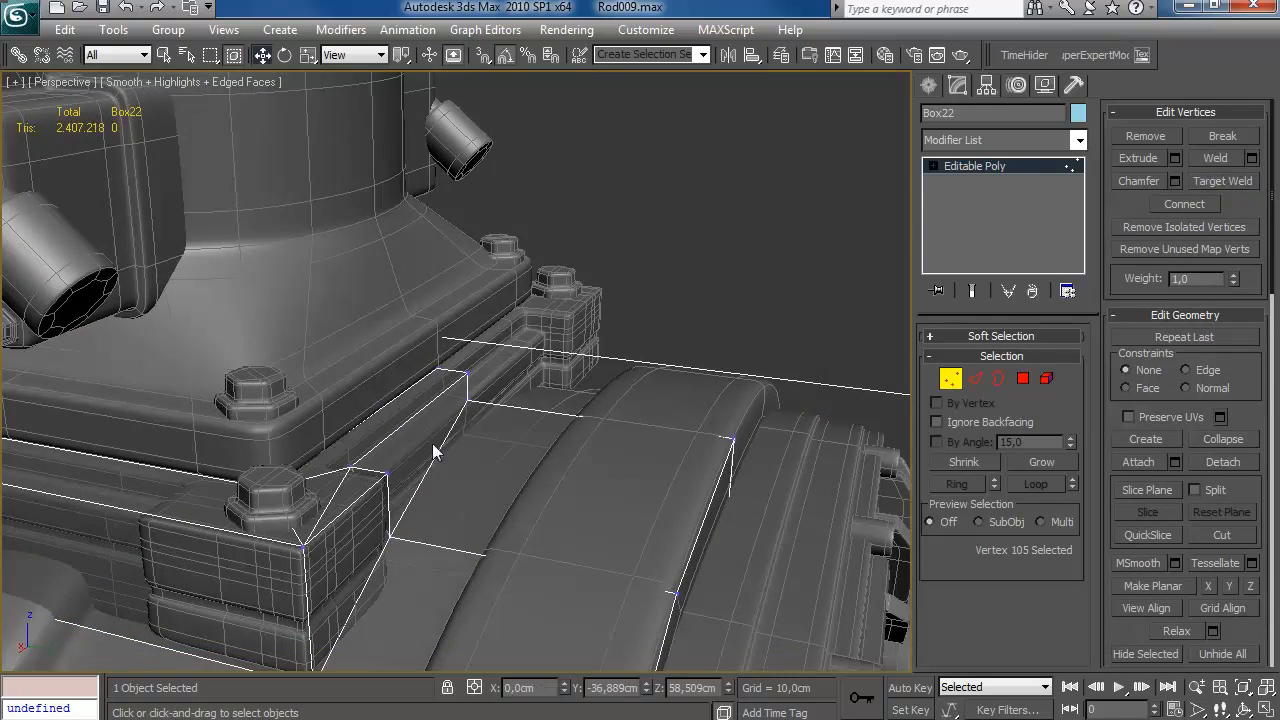
- Extrude the top faces of the two raised plates beneath the carburettors upward
{"action": "left_click", "coordinate": [1022, 378]}
{"action": "middle_click_drag", "start_coordinate": [471, 429], "coordinate": [620, 383], "text": "alt"}
{"action": "left_click", "coordinate": [474, 391]}
{"action": "left_click", "coordinate": [275, 330], "text": "ctrl"}
{"action": "scroll", "coordinate": [374, 345], "scroll_direction": "down", "scroll_amount": 5}
{"action": "scroll", "coordinate": [620, 383], "scroll_direction": "up", "scroll_amount": 5}
{"action": "scroll", "coordinate": [624, 377], "scroll_direction": "down", "scroll_amount": 5}
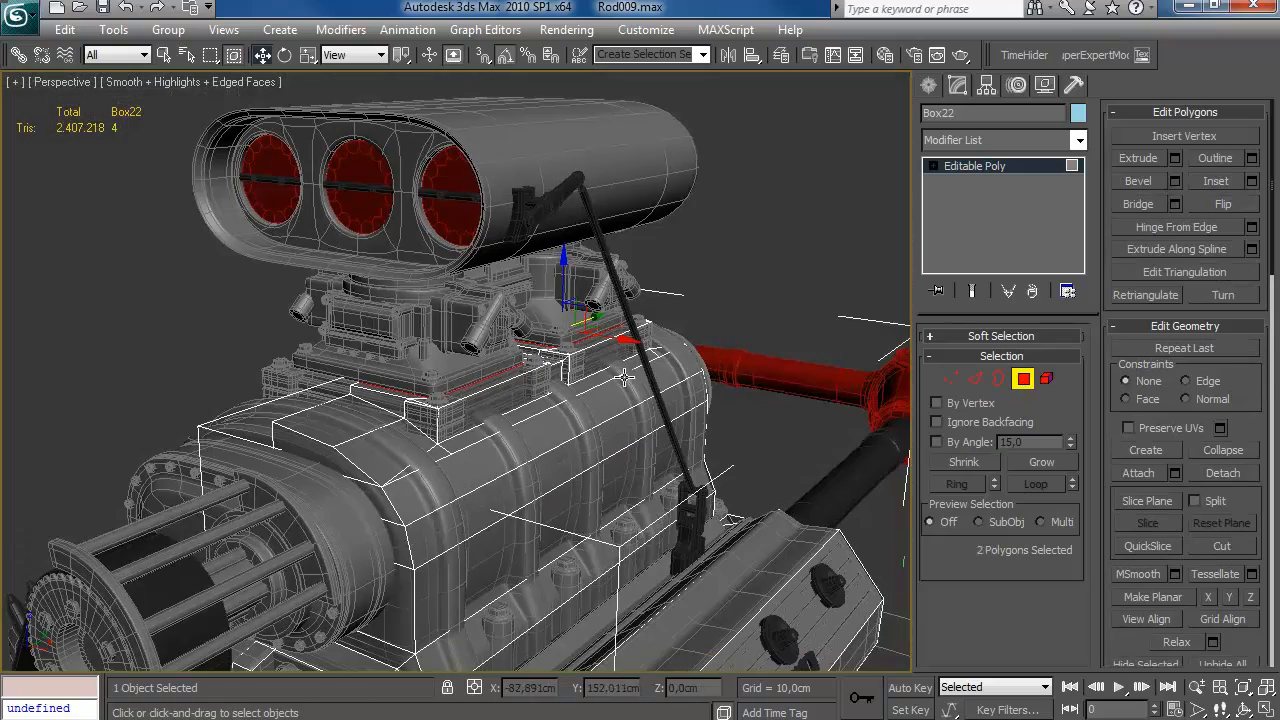
{"action": "left_click", "coordinate": [1174, 158]}
{"action": "left_click", "coordinate": [766, 366]}
- Extrude the same two top faces again by local normal with a height of 1.408 cm
{"action": "middle_click_drag", "start_coordinate": [700, 380], "coordinate": [520, 400], "text": "alt"}
{"action": "scroll", "coordinate": [520, 400], "scroll_direction": "up", "scroll_amount": 6}
{"action": "scroll", "coordinate": [423, 370], "scroll_direction": "down", "scroll_amount": 6}
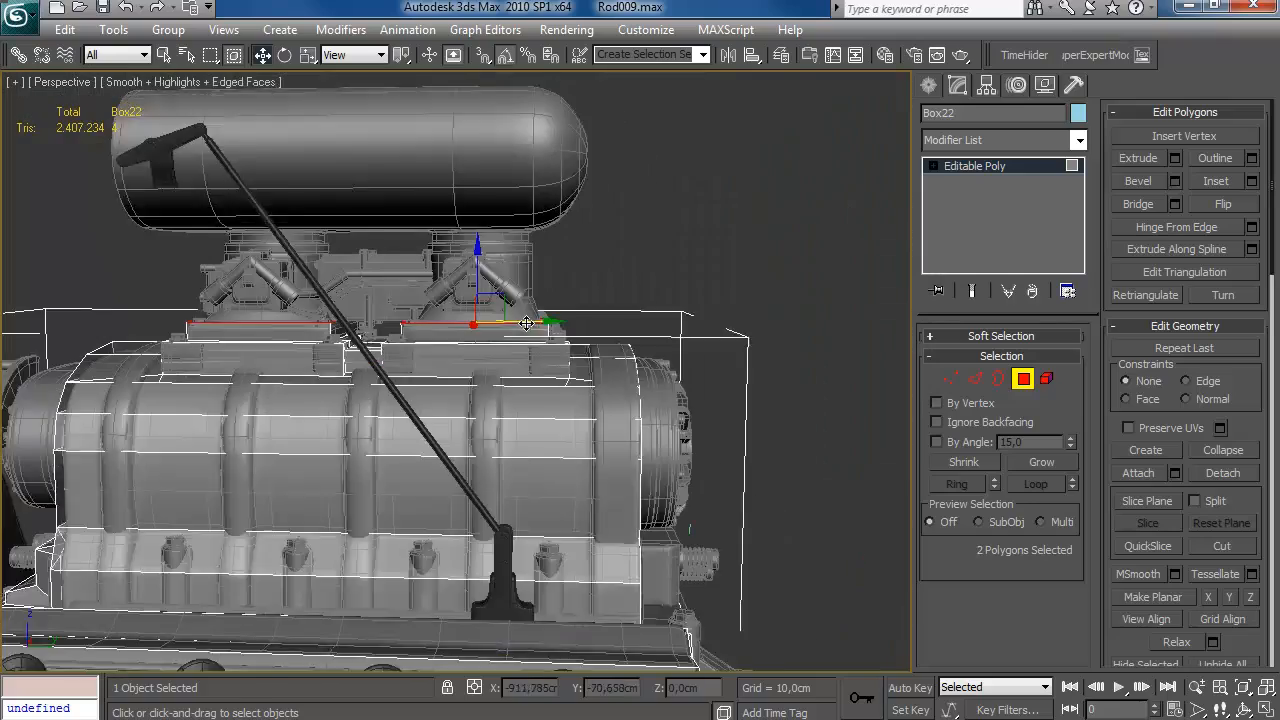
{"action": "left_click", "coordinate": [1174, 158]}
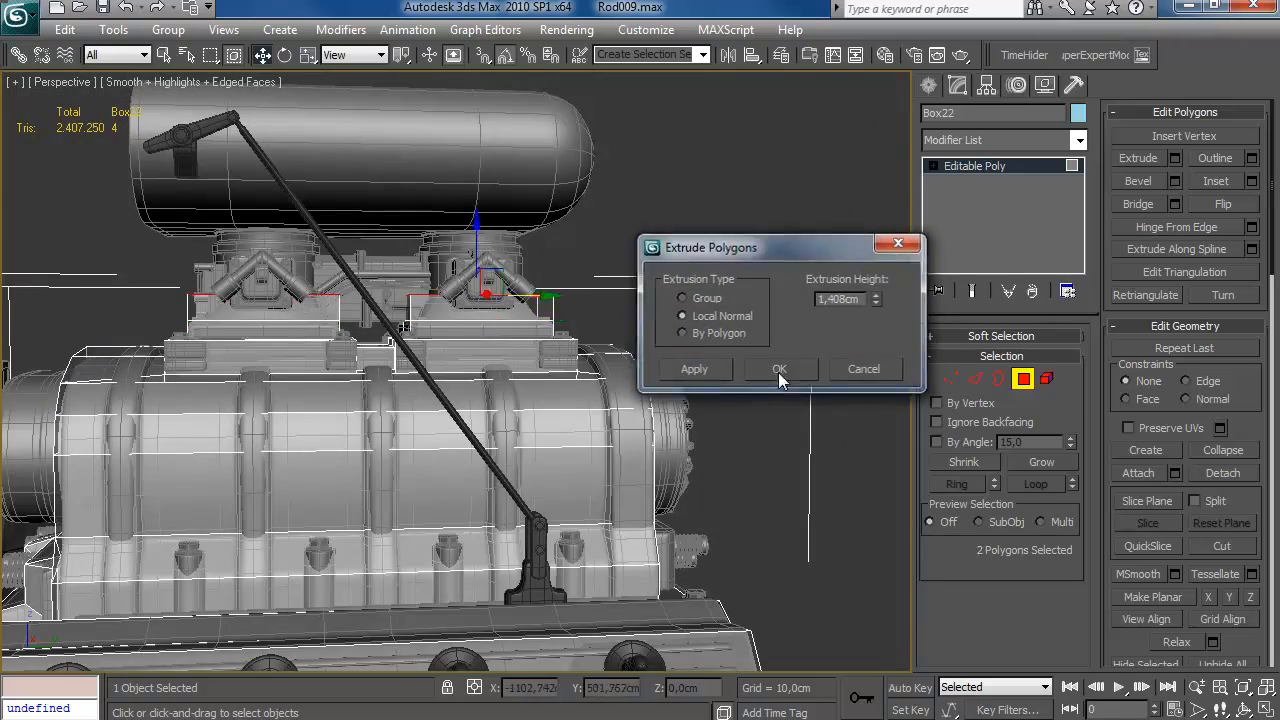
{"action": "left_click", "coordinate": [780, 369]}
- Taper both extruded blocks by scaling their top faces to about 68% along the engine's length
{"action": "scroll", "coordinate": [611, 386], "scroll_direction": "up", "scroll_amount": 5}
{"action": "scroll", "coordinate": [611, 386], "scroll_direction": "down", "scroll_amount": 5}
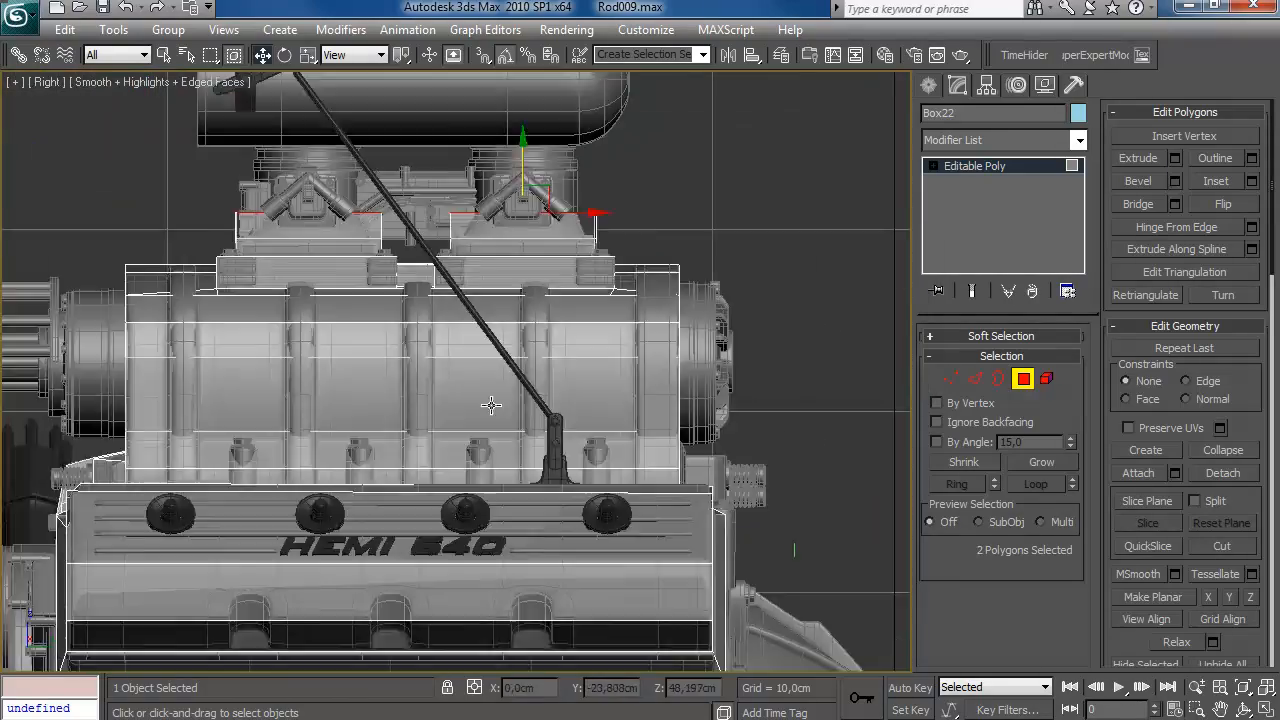
{"action": "scroll", "coordinate": [520, 401], "scroll_direction": "up", "scroll_amount": 2}
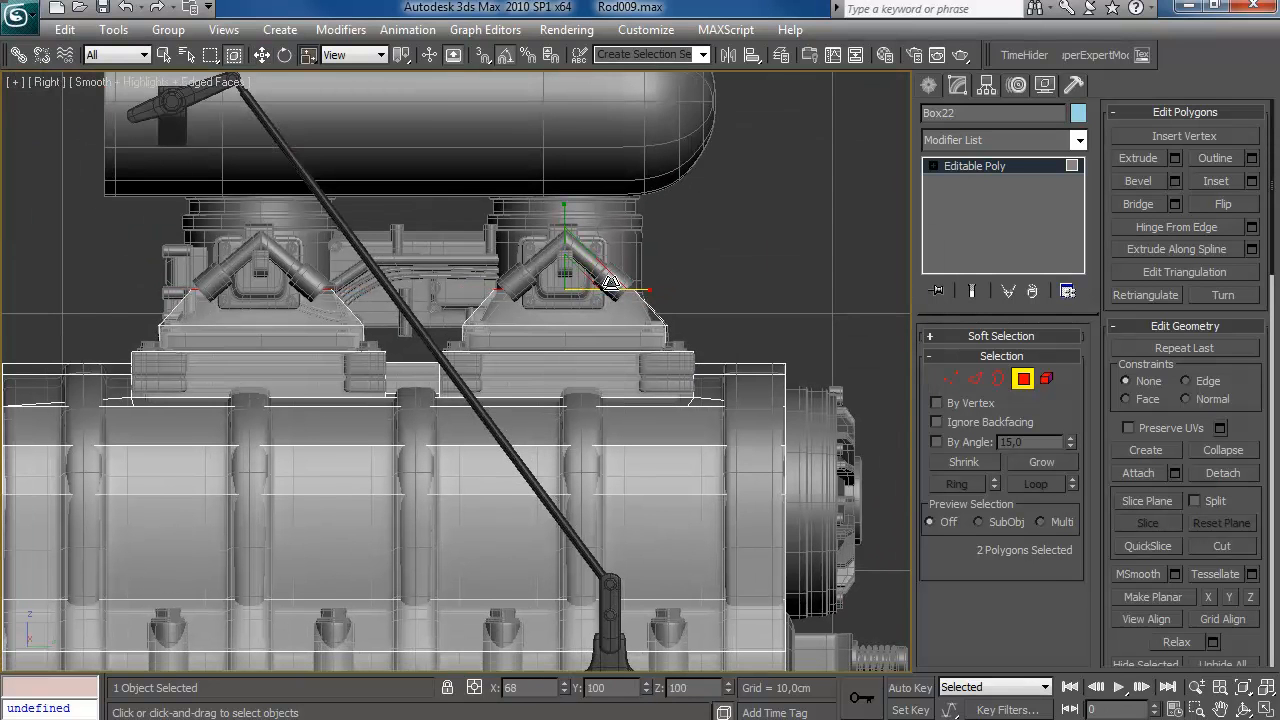
{"action": "middle_click_drag", "start_coordinate": [630, 259], "coordinate": [621, 259]}
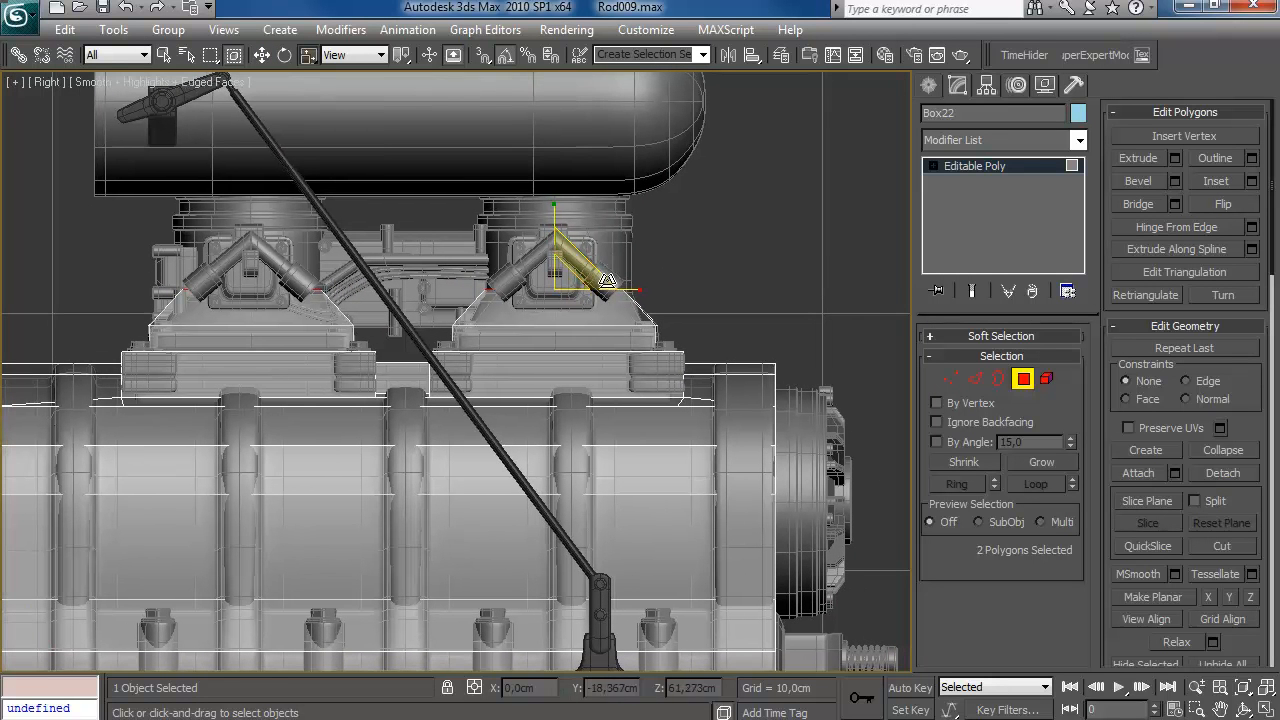
- Move the outer edges of the two tapered blocks' top faces inward about 1.48 cm along the X axis
{"action": "key", "text": "p"}
{"action": "middle_click_drag", "start_coordinate": [571, 334], "coordinate": [770, 475], "text": "alt"}
{"action": "scroll", "coordinate": [770, 475], "scroll_direction": "up", "scroll_amount": 5}
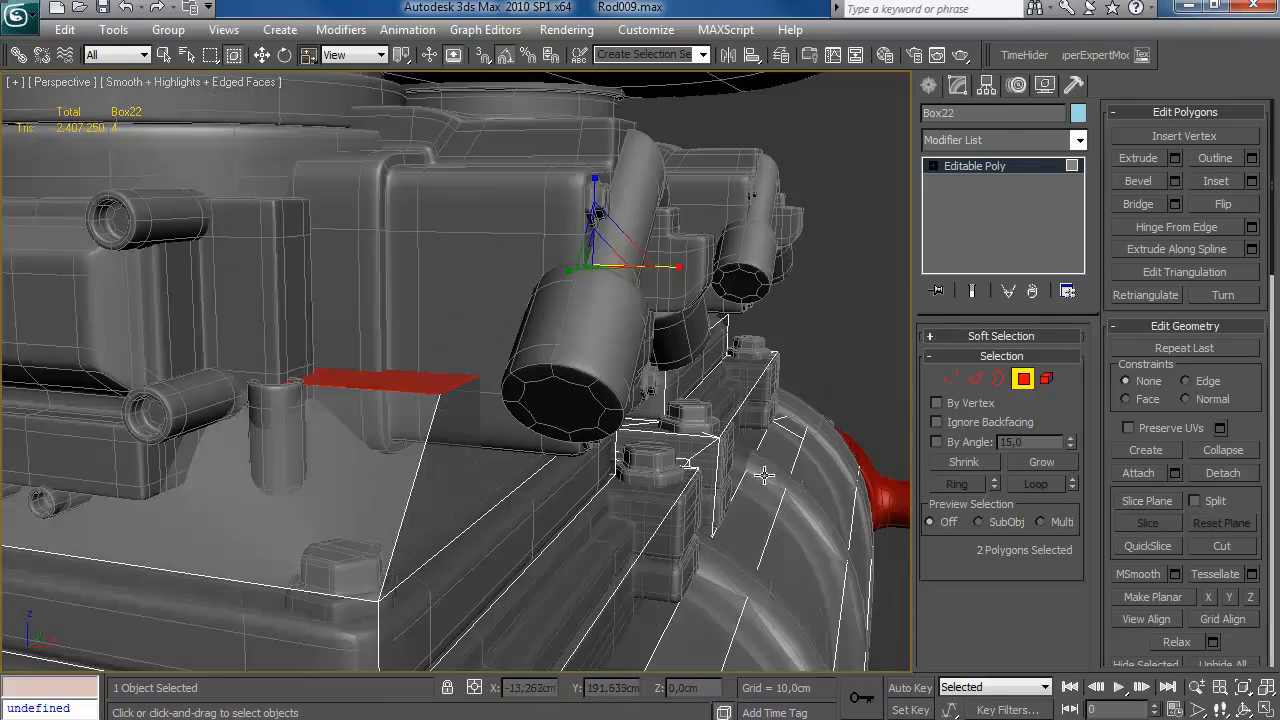
{"action": "left_click", "coordinate": [975, 379]}
{"action": "middle_click_drag", "start_coordinate": [899, 393], "coordinate": [655, 228], "text": "alt"}
{"action": "left_click", "coordinate": [556, 289], "text": "ctrl"}
{"action": "left_click_drag", "start_coordinate": [694, 244], "coordinate": [625, 243]}
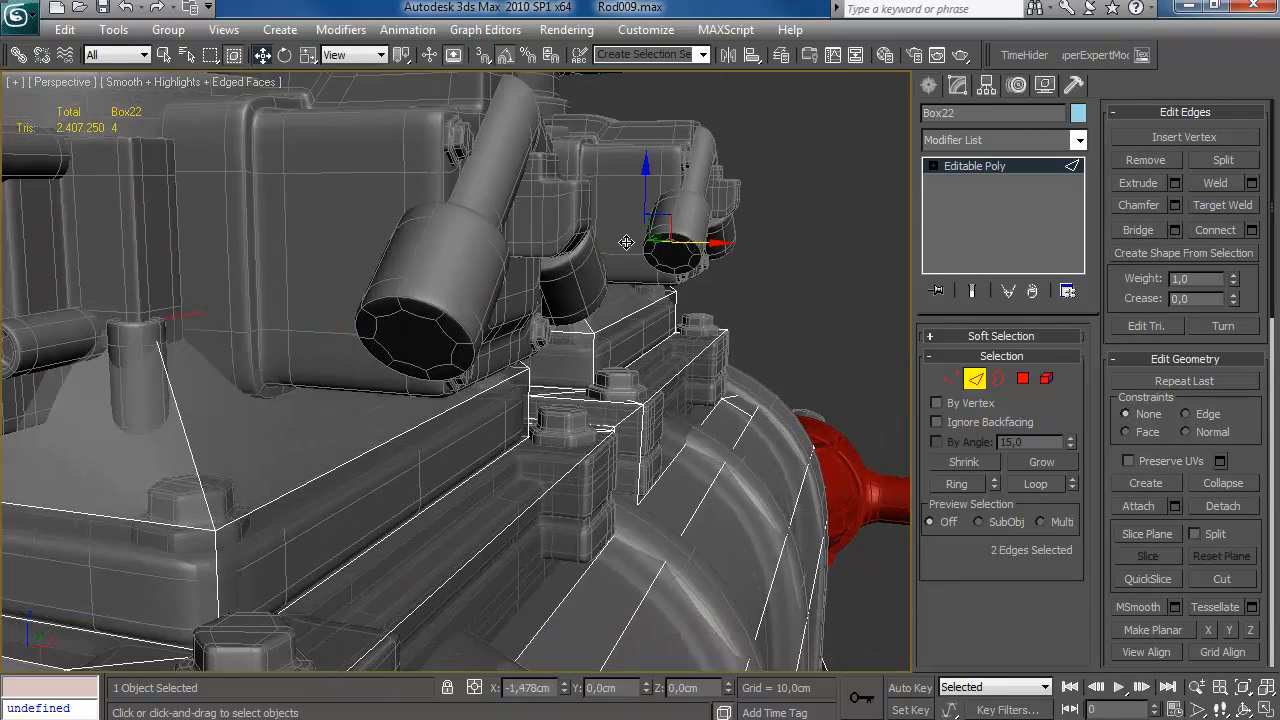
- Extrude the top faces of both tapered blocks upward to form the low-poly carburettor bodies
{"action": "scroll", "coordinate": [600, 292], "scroll_direction": "down", "scroll_amount": 5}
{"action": "middle_click_drag", "start_coordinate": [600, 292], "coordinate": [472, 356], "text": "alt"}
{"action": "scroll", "coordinate": [560, 332], "scroll_direction": "up", "scroll_amount": 4}
{"action": "scroll", "coordinate": [560, 332], "scroll_direction": "down", "scroll_amount": 5}
{"action": "scroll", "coordinate": [540, 322], "scroll_direction": "up", "scroll_amount": 3}
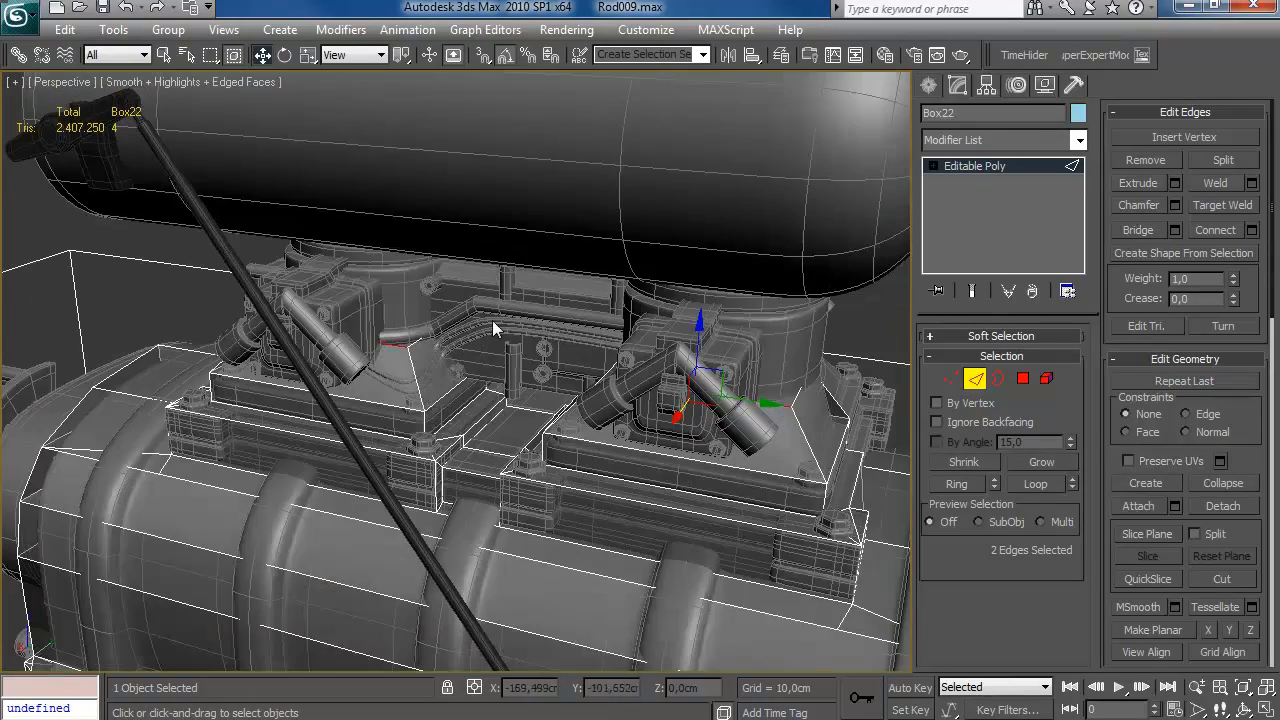
{"action": "left_click", "coordinate": [1022, 380]}
{"action": "middle_click_drag", "start_coordinate": [880, 370], "coordinate": [440, 258], "text": "alt"}
{"action": "left_click", "coordinate": [1175, 158]}
{"action": "left_click", "coordinate": [779, 369]}
- Select the edges on the facing inner sides of the two carburettor bodies and connect them with new edges
{"action": "key", "text": "2"}
{"action": "left_click", "coordinate": [454, 375], "text": "ctrl"}
{"action": "middle_click_drag", "start_coordinate": [454, 375], "coordinate": [607, 316], "text": "alt"}
{"action": "middle_click_drag", "start_coordinate": [619, 250], "coordinate": [622, 279], "text": "alt"}
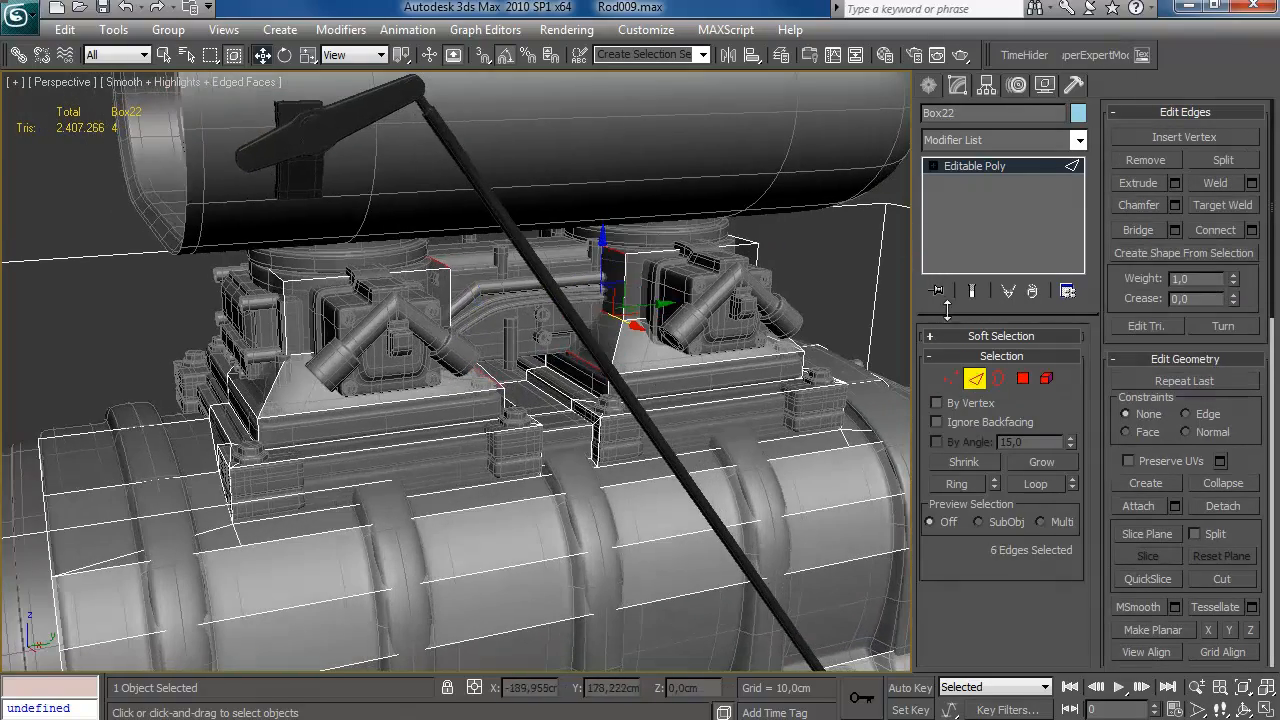
{"action": "left_click", "coordinate": [1175, 185]}
{"action": "left_click", "coordinate": [840, 369]}
{"action": "left_click", "coordinate": [1252, 230]}
{"action": "middle_click_drag", "start_coordinate": [760, 210], "coordinate": [692, 338], "text": "alt"}
{"action": "right_click", "coordinate": [896, 333]}
{"action": "left_click", "coordinate": [750, 388]}
{"action": "middle_click_drag", "start_coordinate": [600, 400], "coordinate": [700, 450], "text": "alt"}
{"action": "middle_click_drag", "start_coordinate": [650, 500], "coordinate": [640, 372], "text": "alt"}
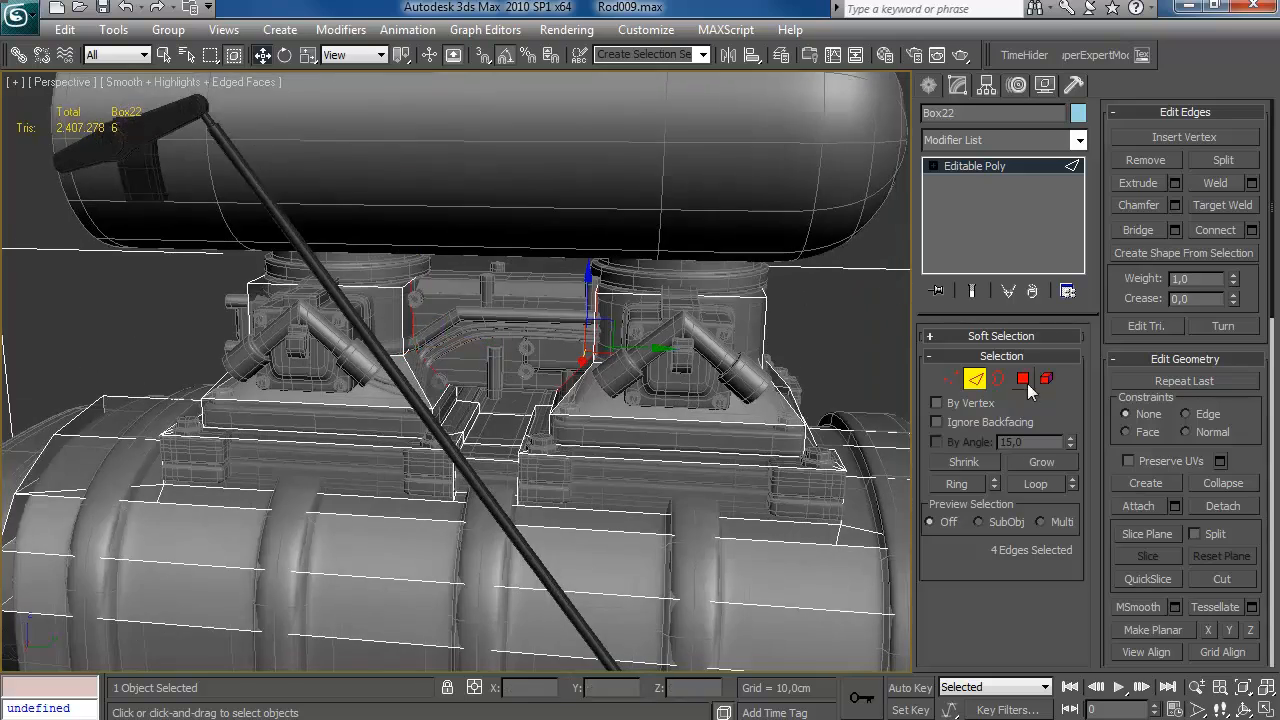
- Bridge the facing inner polygons of the two carburettor bodies to form the low-poly block between them
{"action": "left_click", "coordinate": [1022, 378]}
{"action": "left_click", "coordinate": [431, 330]}
{"action": "left_click", "coordinate": [442, 355], "text": "ctrl"}
{"action": "middle_click_drag", "start_coordinate": [470, 340], "coordinate": [587, 350], "text": "alt"}
{"action": "left_click", "coordinate": [587, 350], "text": "ctrl"}
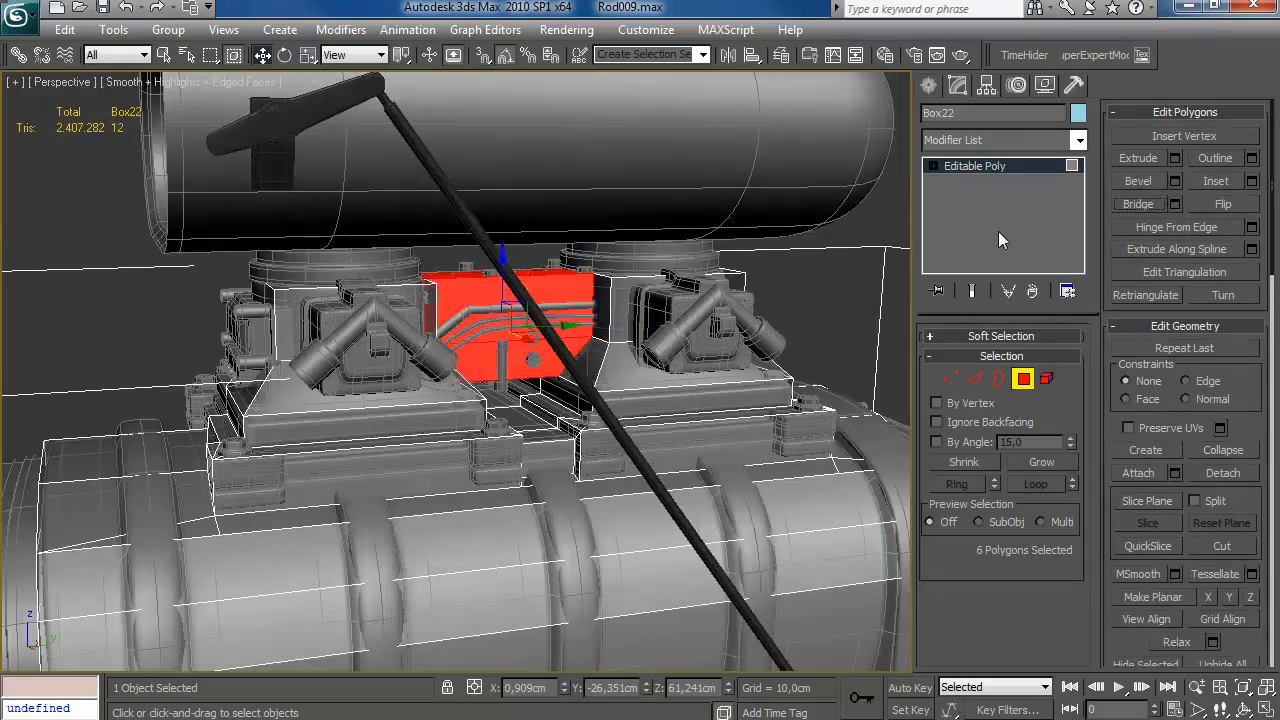
{"action": "left_click", "coordinate": [1150, 205]}
{"action": "middle_click_drag", "start_coordinate": [668, 300], "coordinate": [574, 294], "text": "alt"}
{"action": "left_click", "coordinate": [711, 323]}
{"action": "middle_click_drag", "start_coordinate": [711, 323], "coordinate": [603, 353], "text": "alt"}
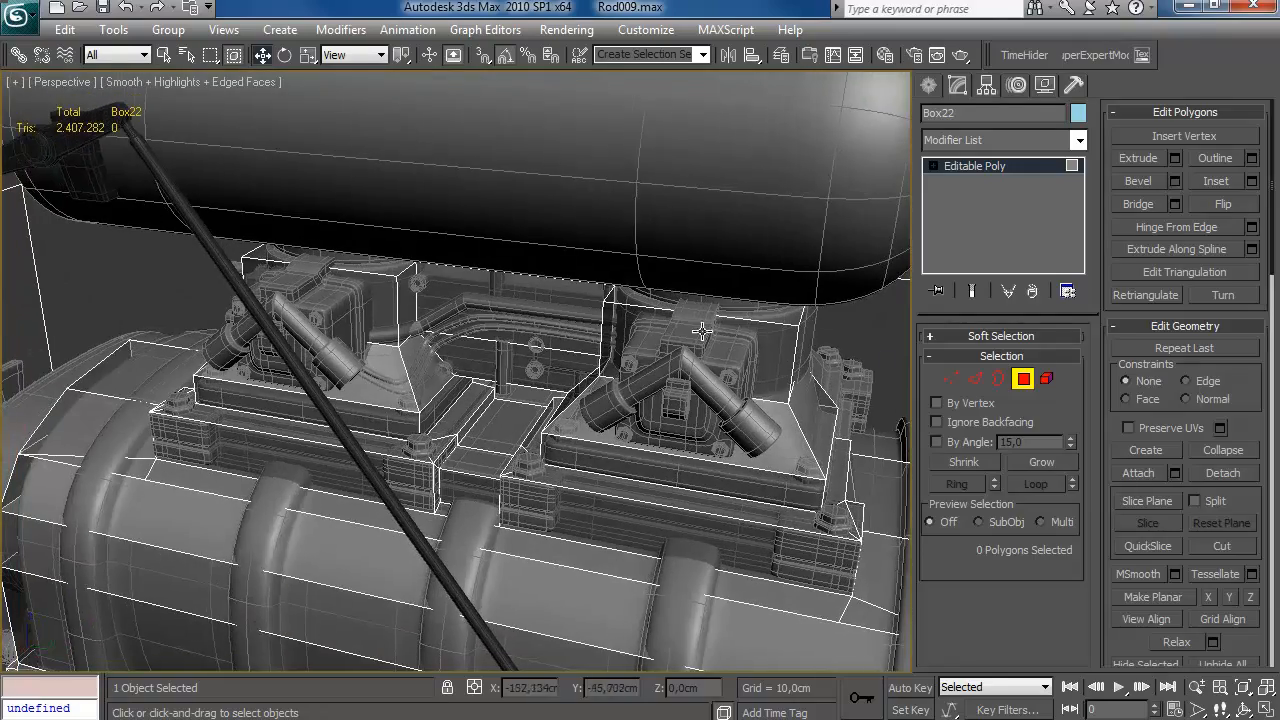
- Chamfer the two inner vertical corner edges of the carburettor bodies by about 0.8 cm
{"action": "key", "text": "2"}
{"action": "left_click", "coordinate": [398, 318]}
{"action": "middle_click_drag", "start_coordinate": [500, 346], "coordinate": [574, 316], "text": "alt"}
{"action": "left_click", "coordinate": [582, 314], "text": "ctrl"}
{"action": "middle_click_drag", "start_coordinate": [711, 322], "coordinate": [657, 329], "text": "alt"}
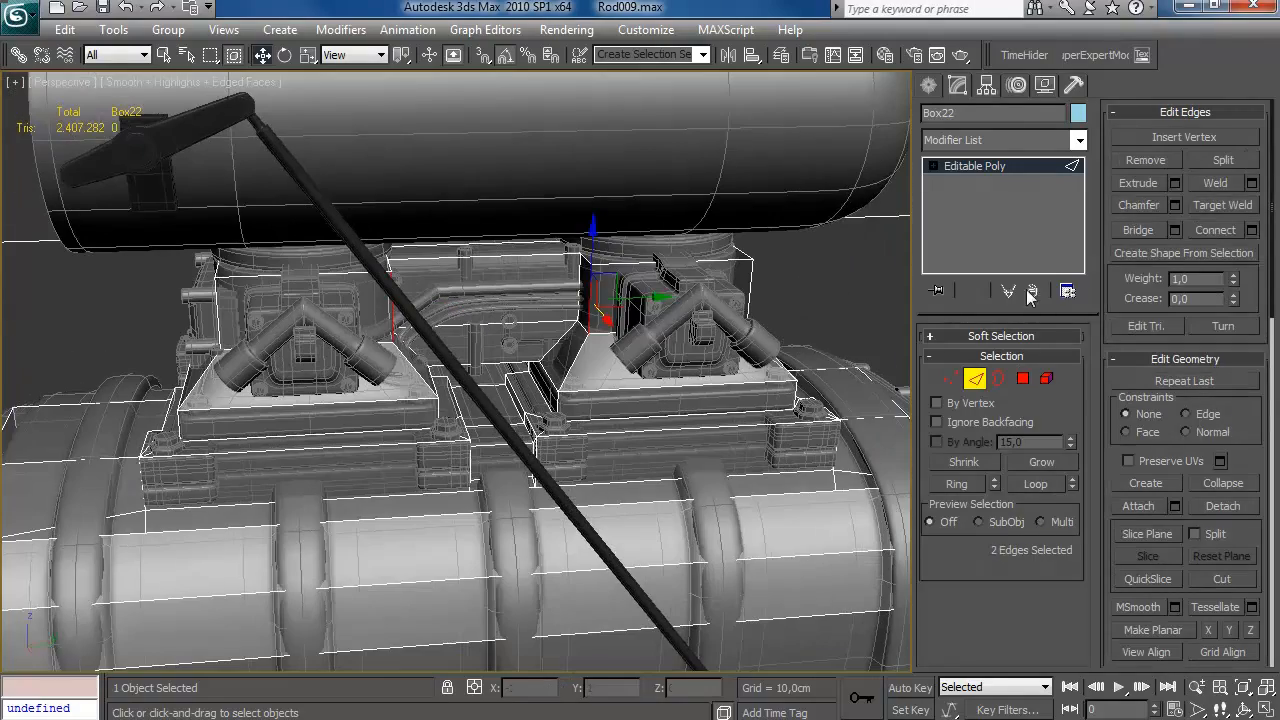
{"action": "left_click", "coordinate": [1175, 206]}
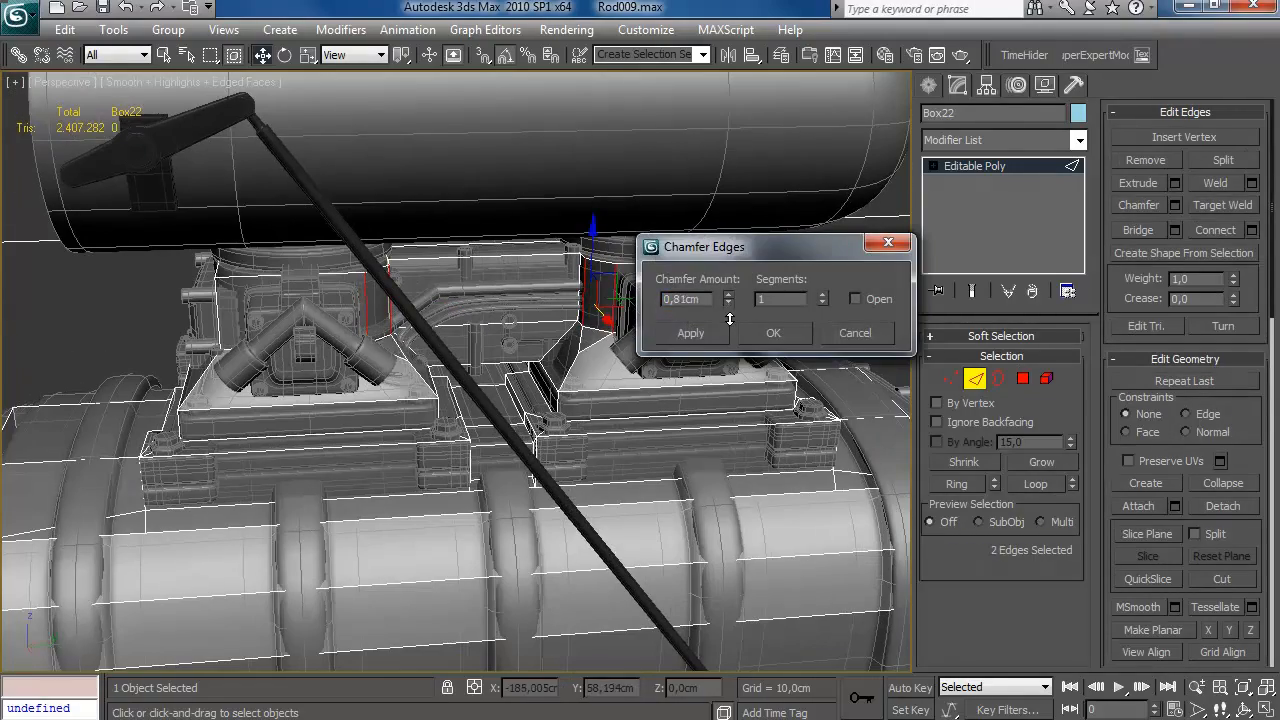
{"action": "left_click_drag", "start_coordinate": [730, 319], "coordinate": [730, 323]}
{"action": "middle_click_drag", "start_coordinate": [600, 371], "coordinate": [558, 503], "text": "alt"}
{"action": "left_click", "coordinate": [774, 334]}
- Target-weld the vertices at the chamfered corners and shift one chamfer edge about 0.19 cm along the Y axis
{"action": "key", "text": "1"}
{"action": "left_click", "coordinate": [1223, 182]}
{"action": "scroll", "coordinate": [440, 470], "scroll_direction": "down", "scroll_amount": 3}
{"action": "middle_click_drag", "start_coordinate": [466, 446], "coordinate": [437, 423], "text": "alt"}
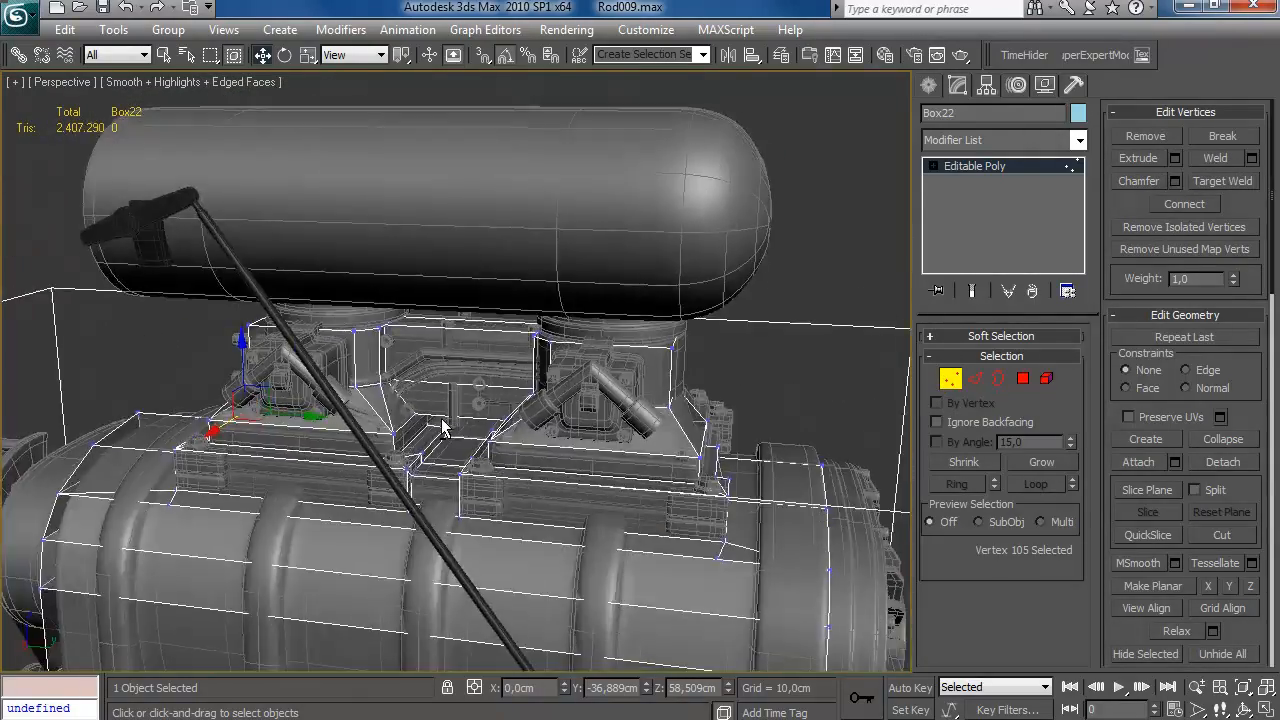
{"action": "scroll", "coordinate": [437, 423], "scroll_direction": "up", "scroll_amount": 5}
{"action": "key", "text": "2"}
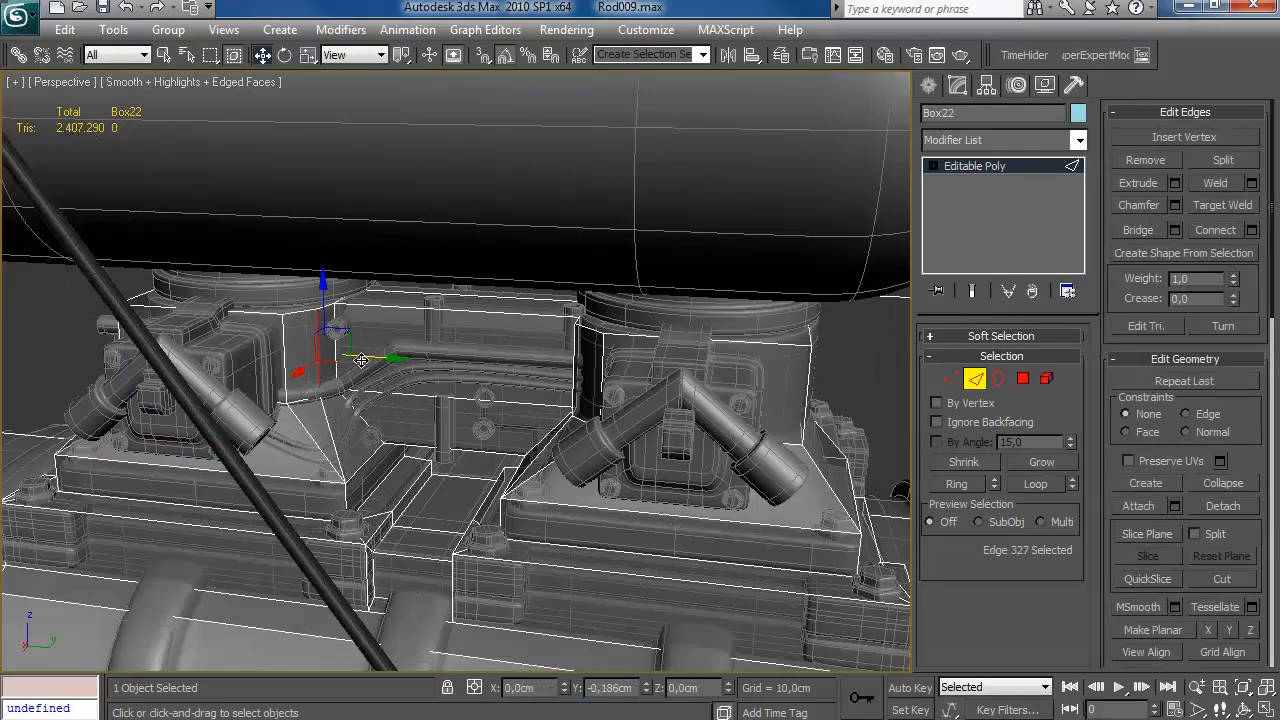
- Connect the horizontal edges on the front carburettor's end face to add a vertical division near its corner
{"action": "left_click", "coordinate": [478, 467]}
{"action": "scroll", "coordinate": [472, 430], "scroll_direction": "down", "scroll_amount": 5}
{"action": "middle_click_drag", "start_coordinate": [517, 420], "coordinate": [727, 418], "text": "alt"}
{"action": "scroll", "coordinate": [534, 427], "scroll_direction": "up", "scroll_amount": 5}
{"action": "left_click", "coordinate": [563, 406]}
{"action": "left_click", "coordinate": [727, 418]}
{"action": "middle_click_drag", "start_coordinate": [540, 391], "coordinate": [418, 509], "text": "alt"}
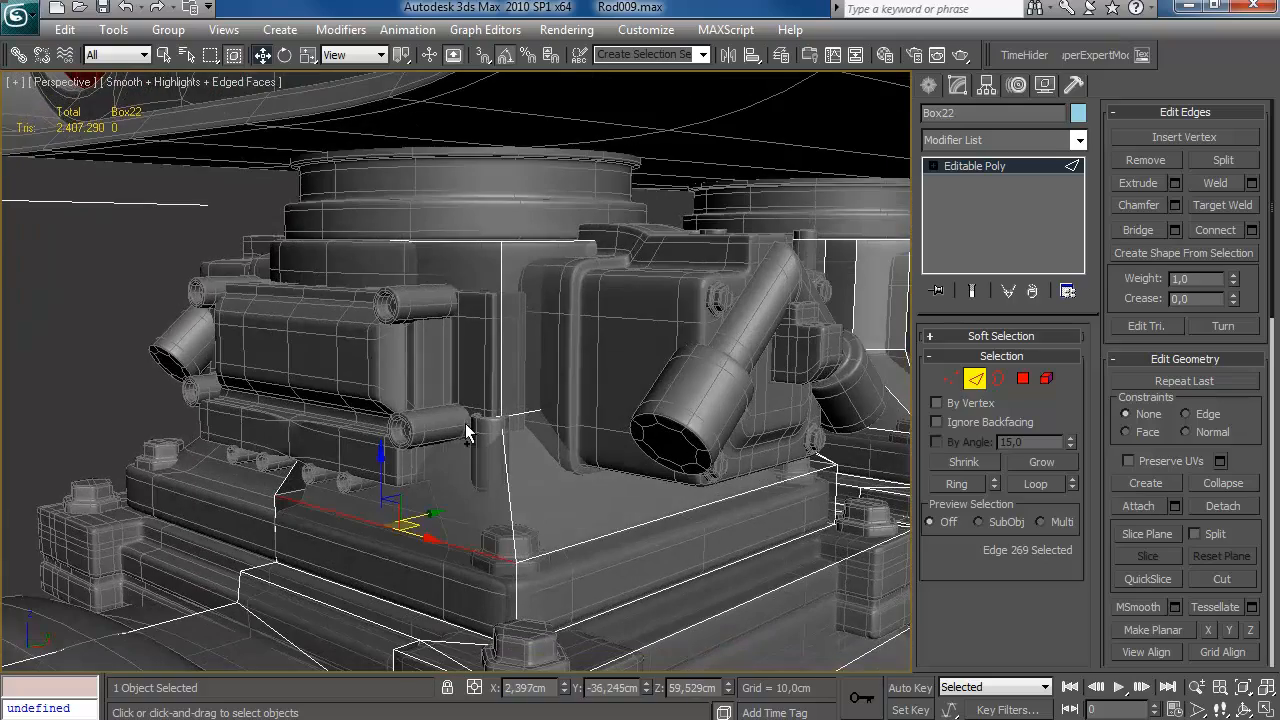
{"action": "scroll", "coordinate": [464, 292], "scroll_direction": "down", "scroll_amount": 4}
{"action": "middle_click_drag", "start_coordinate": [464, 292], "coordinate": [614, 395], "text": "alt"}
{"action": "scroll", "coordinate": [580, 385], "scroll_direction": "up", "scroll_amount": 5}
{"action": "left_click", "coordinate": [1251, 230]}
{"action": "key", "text": "Return"}
{"action": "middle_click_drag", "start_coordinate": [476, 404], "coordinate": [400, 420], "text": "alt"}
{"action": "left_click", "coordinate": [276, 463]}
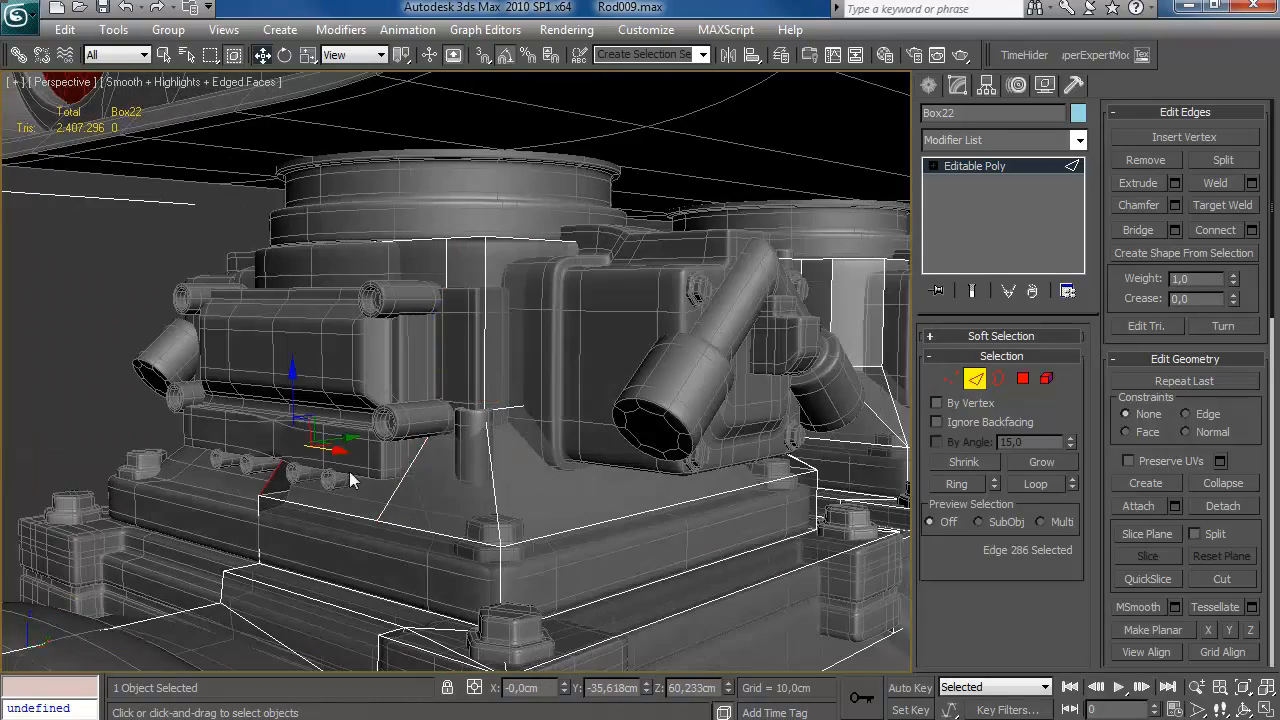
- Extrude the upper and sloped lower polygons of the front carburettor's end face outward over the high-poly end part
{"action": "middle_click_drag", "start_coordinate": [878, 393], "coordinate": [588, 373], "text": "alt"}
{"action": "left_click", "coordinate": [1022, 378]}
{"action": "left_click", "coordinate": [398, 458]}
{"action": "left_click", "coordinate": [414, 268], "text": "ctrl"}
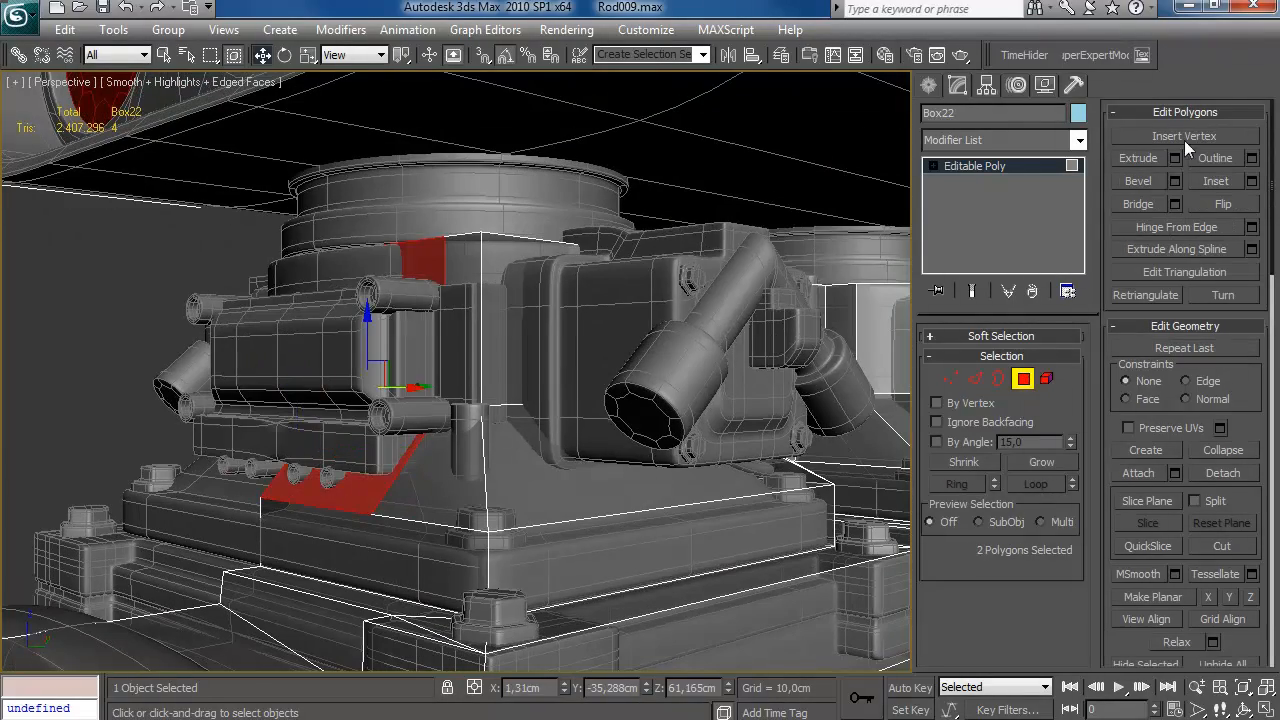
{"action": "left_click", "coordinate": [1175, 158]}
{"action": "left_click", "coordinate": [806, 368]}
- Make the two extruded end polygons planar and move them about 1.32 cm along the Y axis
{"action": "left_click", "coordinate": [1225, 602]}
{"action": "key", "text": "ctrl+z"}
{"action": "left_click", "coordinate": [1246, 594]}
{"action": "middle_click_drag", "start_coordinate": [433, 424], "coordinate": [250, 376], "text": "alt"}
{"action": "left_click_drag", "start_coordinate": [292, 332], "coordinate": [392, 336]}
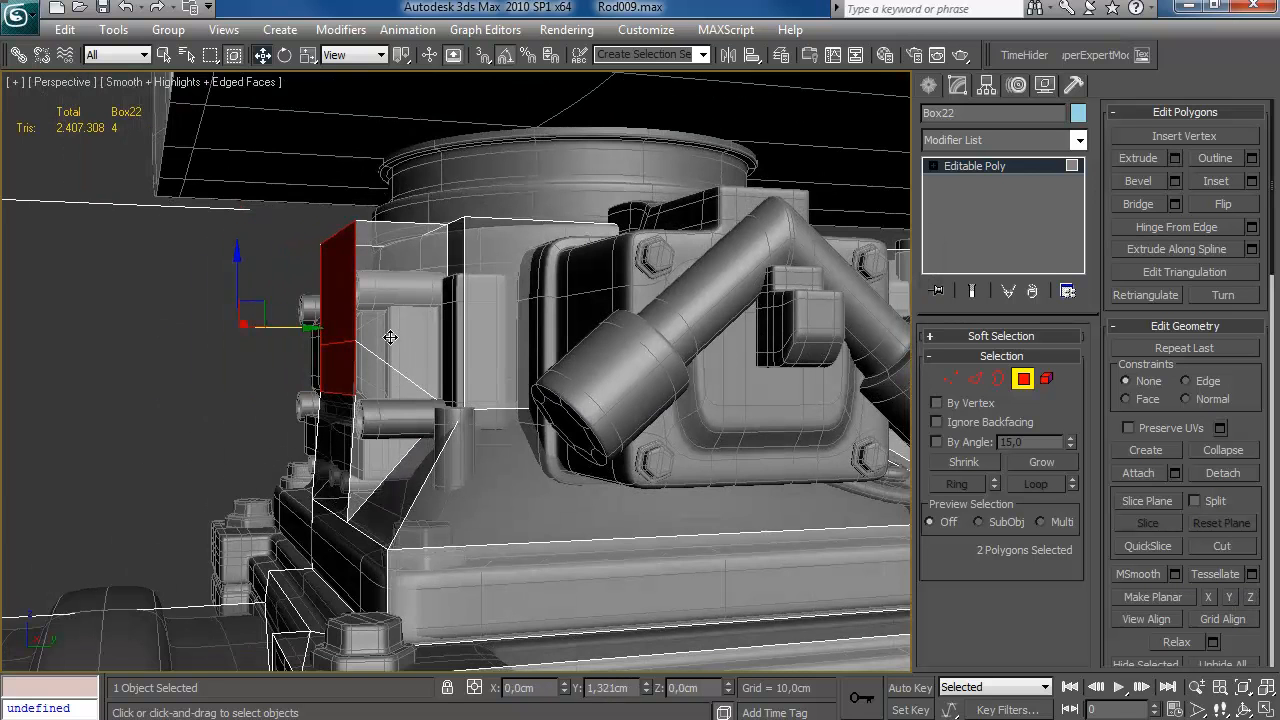
- Target-weld the extrusion's lower vertices to the base corners and move its two middle vertices down about 1.61 cm
{"action": "key", "text": "1"}
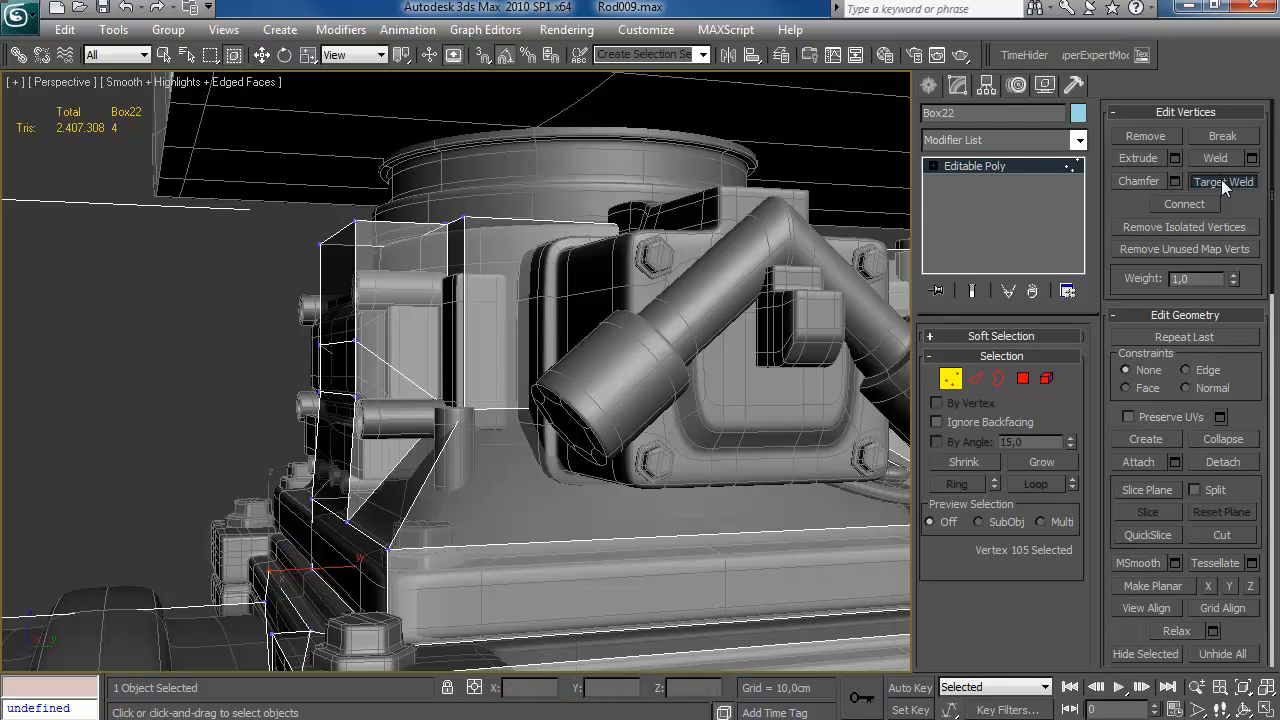
{"action": "left_click_drag", "start_coordinate": [354, 405], "coordinate": [349, 512]}
{"action": "left_click", "coordinate": [313, 497]}
{"action": "right_click", "coordinate": [310, 370]}
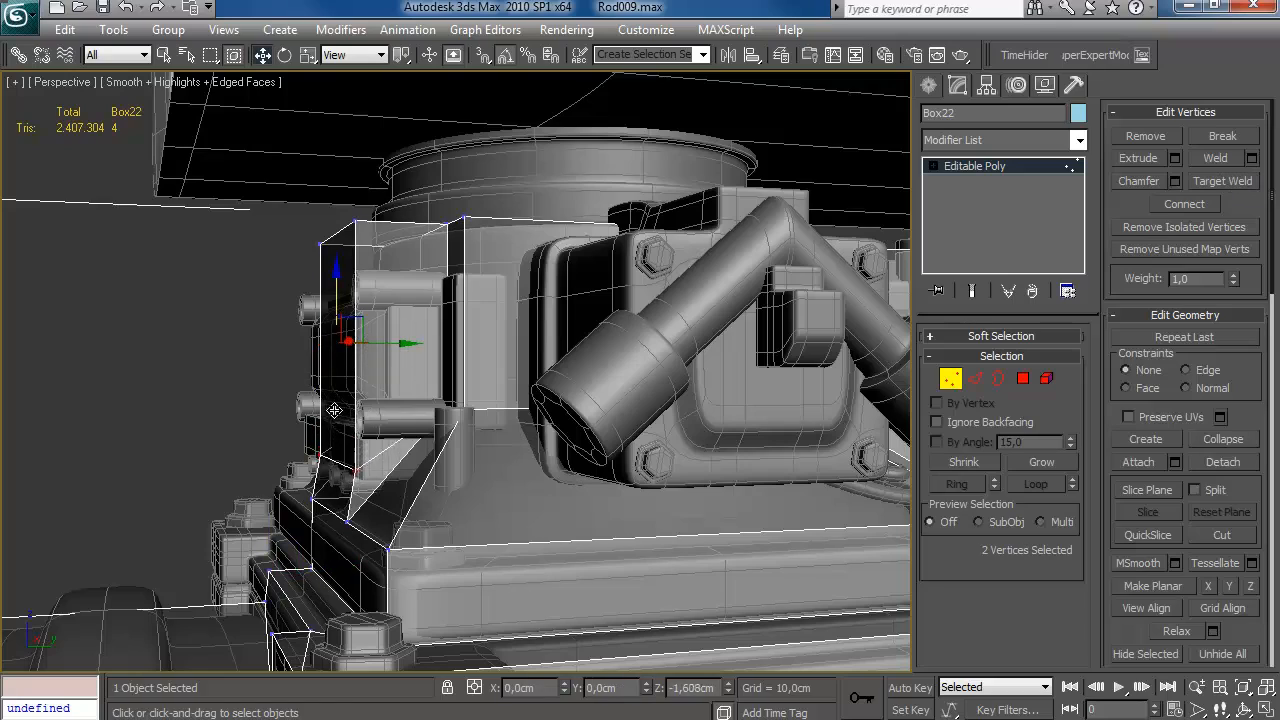
- Connect five vertical edges around the carburettor's end block and side with one segment, placed near the top
{"action": "middle_click_drag", "start_coordinate": [393, 336], "coordinate": [313, 336], "text": "alt"}
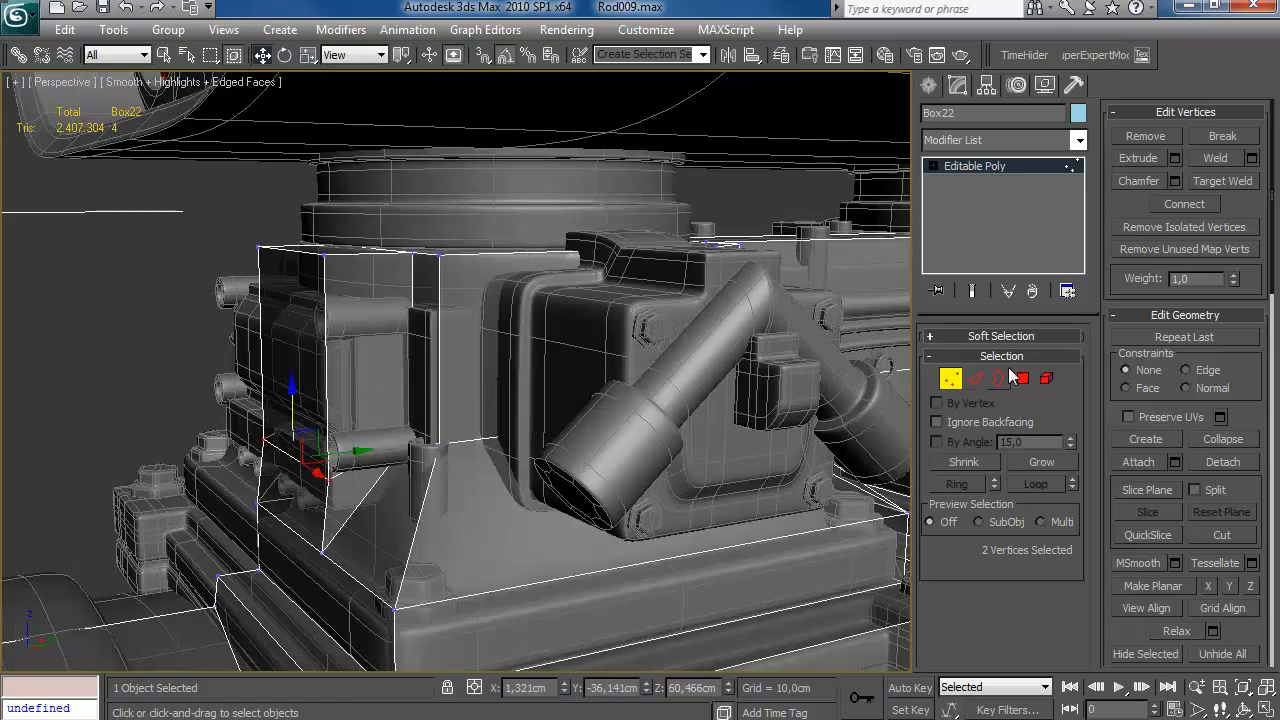
{"action": "key", "text": "2"}
{"action": "left_click", "coordinate": [437, 293], "text": "ctrl"}
{"action": "middle_click_drag", "start_coordinate": [437, 293], "coordinate": [357, 311], "text": "alt"}
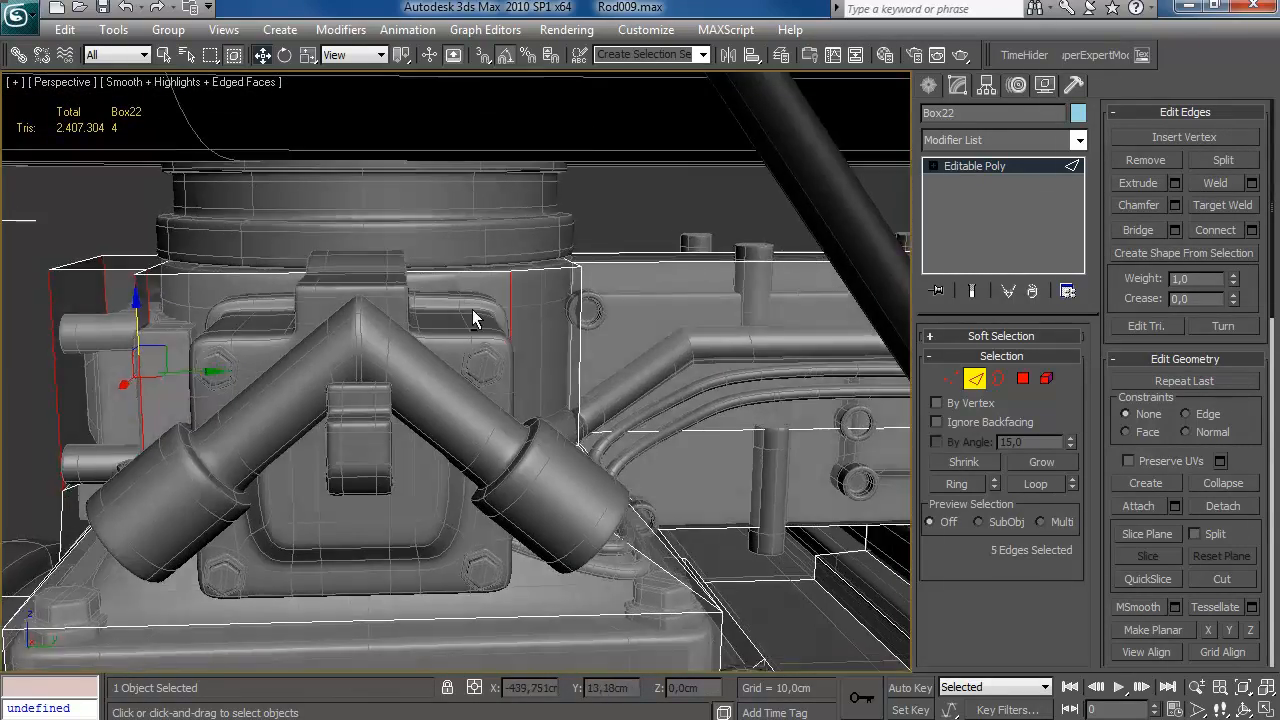
{"action": "middle_click_drag", "start_coordinate": [500, 320], "coordinate": [541, 318], "text": "alt"}
{"action": "left_click", "coordinate": [1251, 230]}
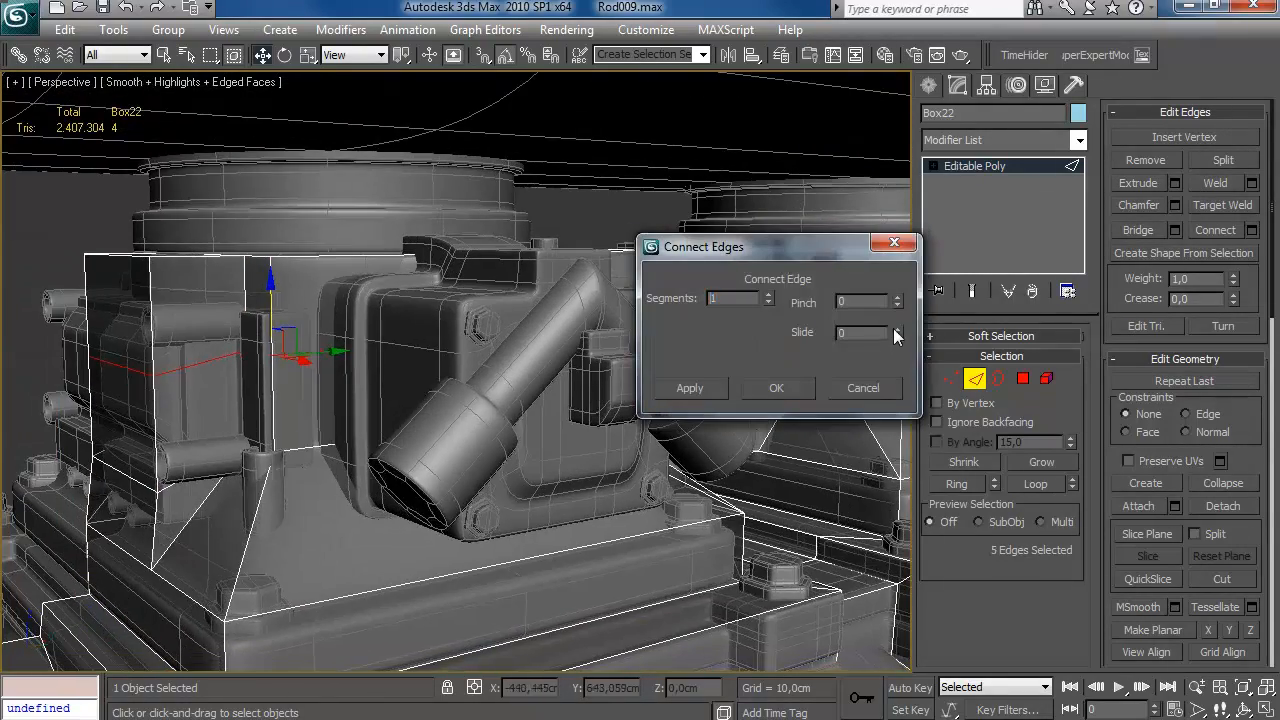
{"action": "left_click", "coordinate": [777, 390]}
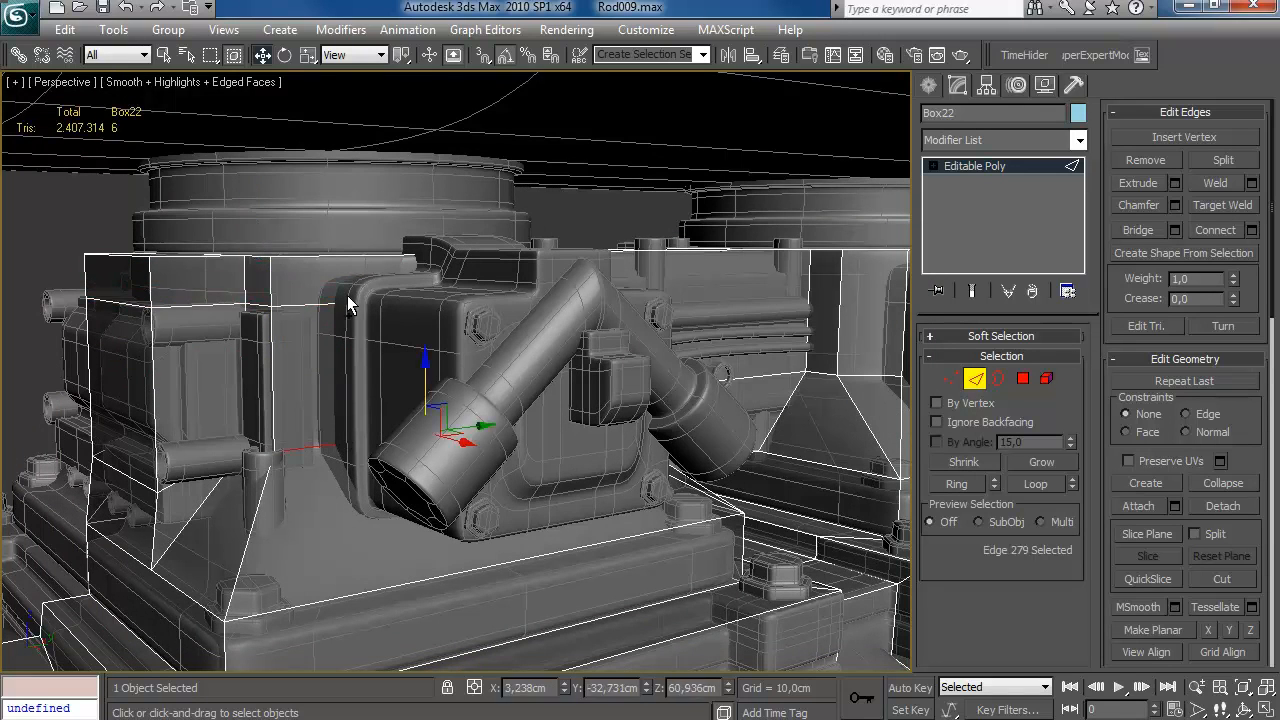
- Connect the two horizontal edges of the carburettor's side face with one segment at a slide of 95
{"action": "middle_click_drag", "start_coordinate": [352, 318], "coordinate": [290, 324], "text": "alt"}
{"action": "left_click", "coordinate": [1251, 230]}
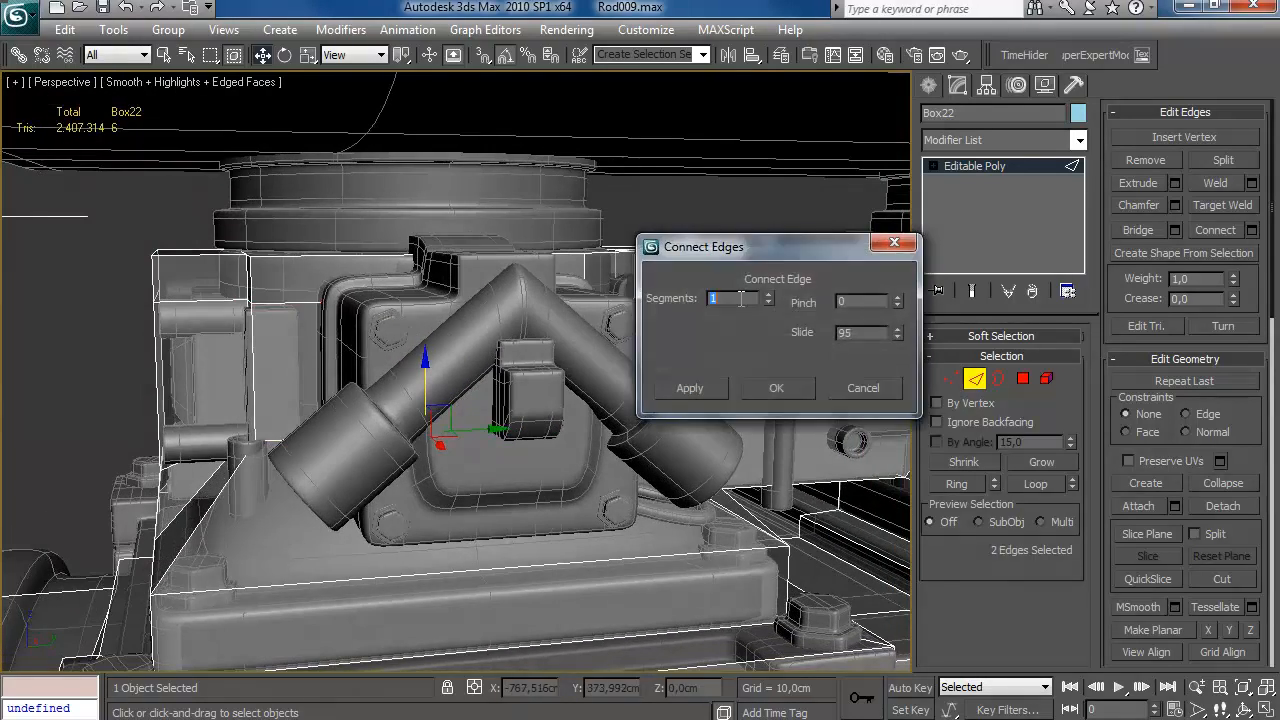
{"action": "left_click", "coordinate": [776, 388]}
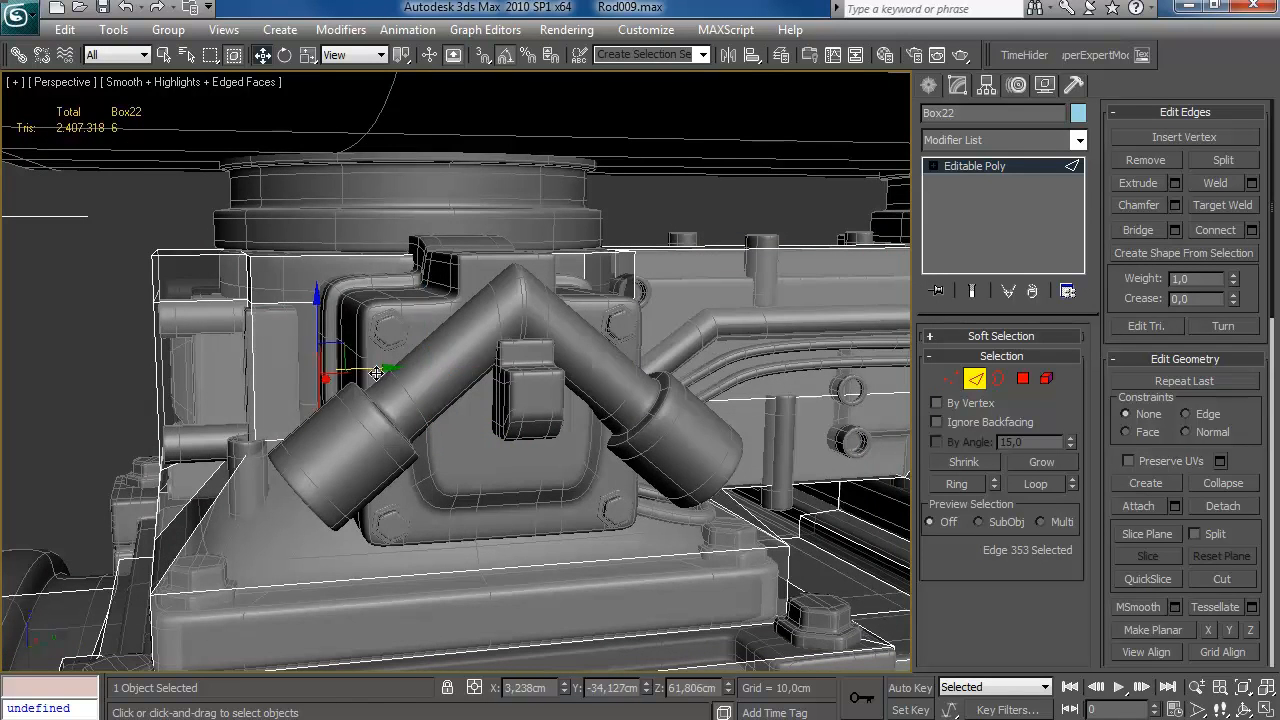
- Reposition the side face's new edge and corner vertices and raise its upper horizontal edge about 0.33 cm around the high-poly cover
{"action": "middle_click_drag", "start_coordinate": [374, 374], "coordinate": [421, 318], "text": "alt"}
{"action": "key", "text": "1"}
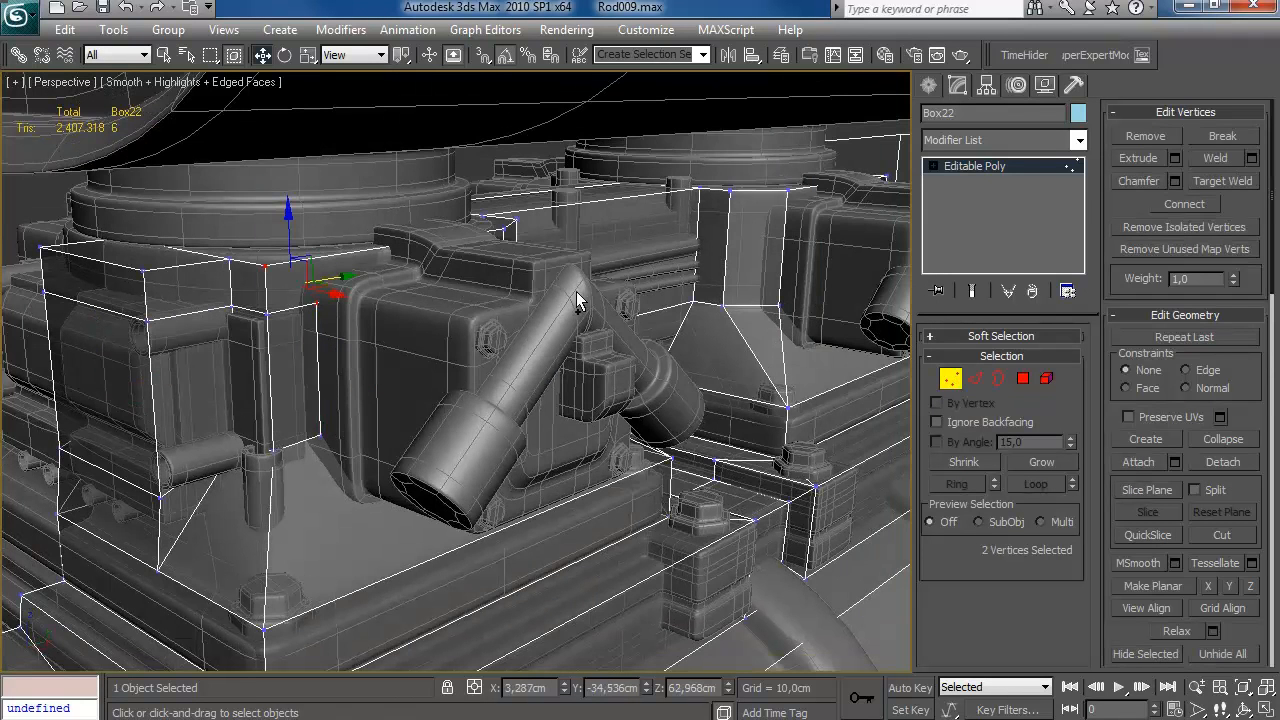
{"action": "key", "text": "2"}
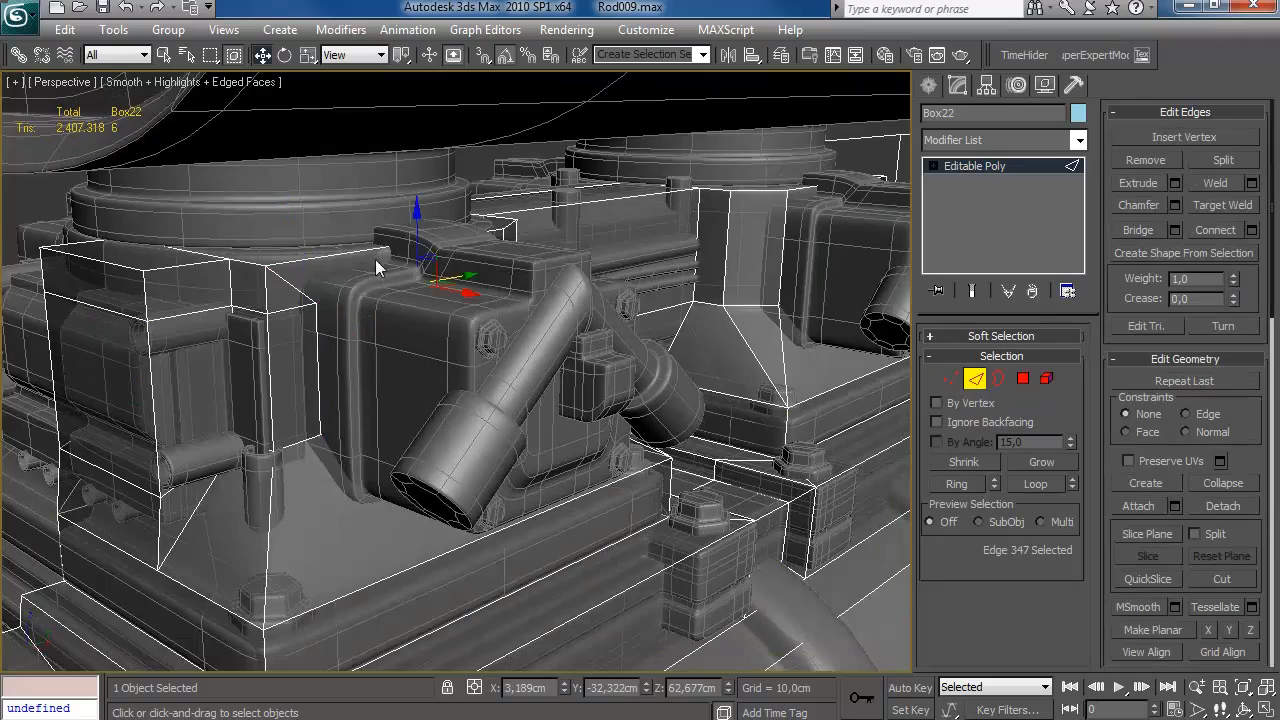
{"action": "middle_click_drag", "start_coordinate": [401, 262], "coordinate": [700, 340], "text": "alt"}
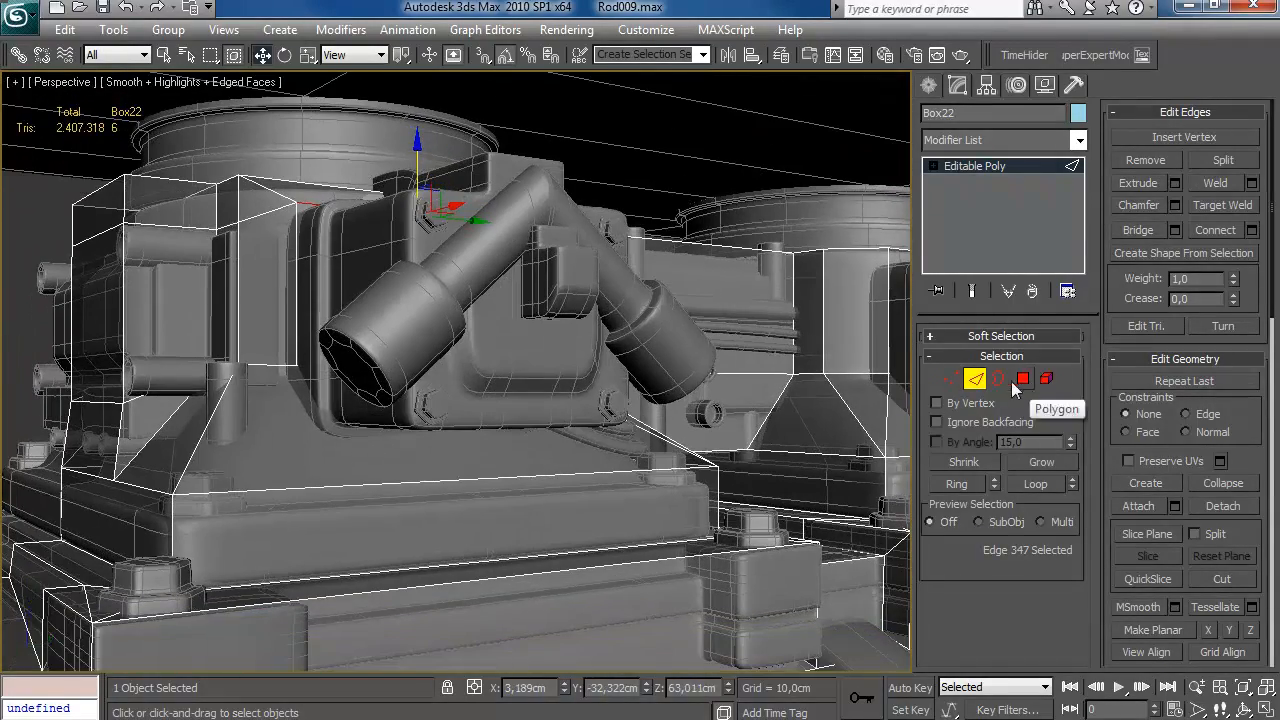
- Cut new edges from the sloped base's outer corners to the lower corners of the high-poly side cover
{"action": "left_click", "coordinate": [1023, 380]}
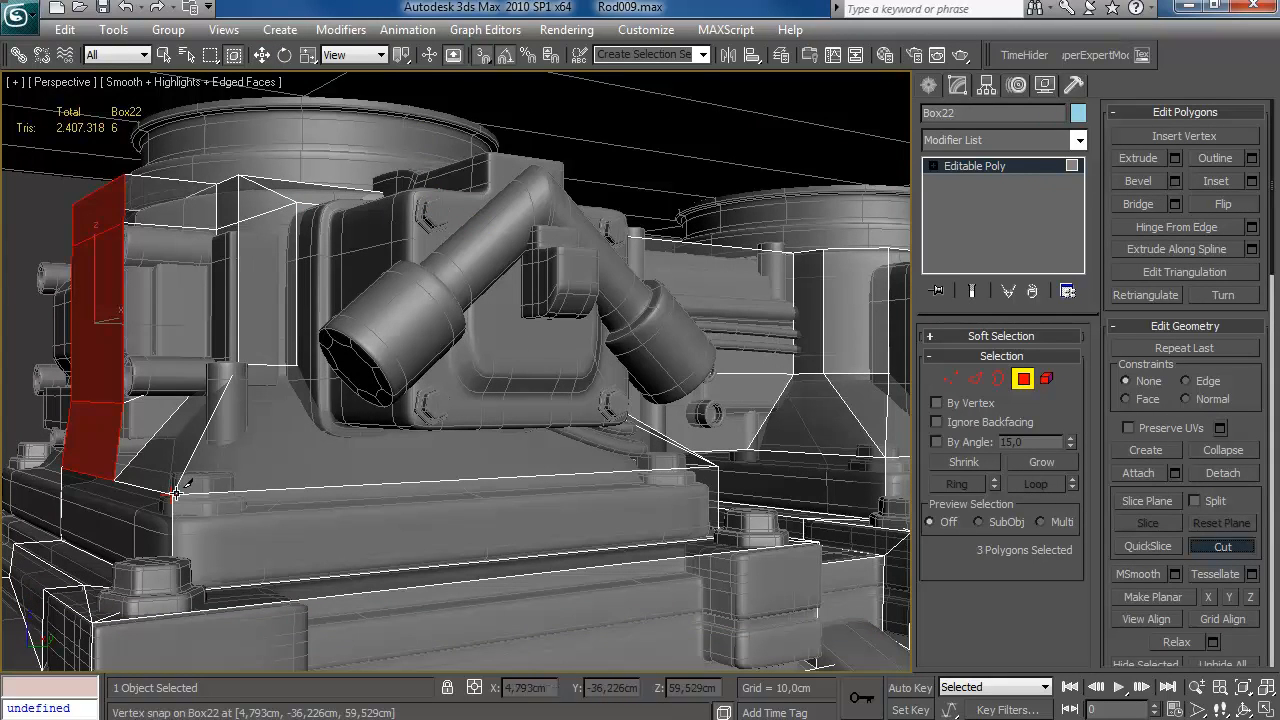
{"action": "left_click", "coordinate": [309, 418]}
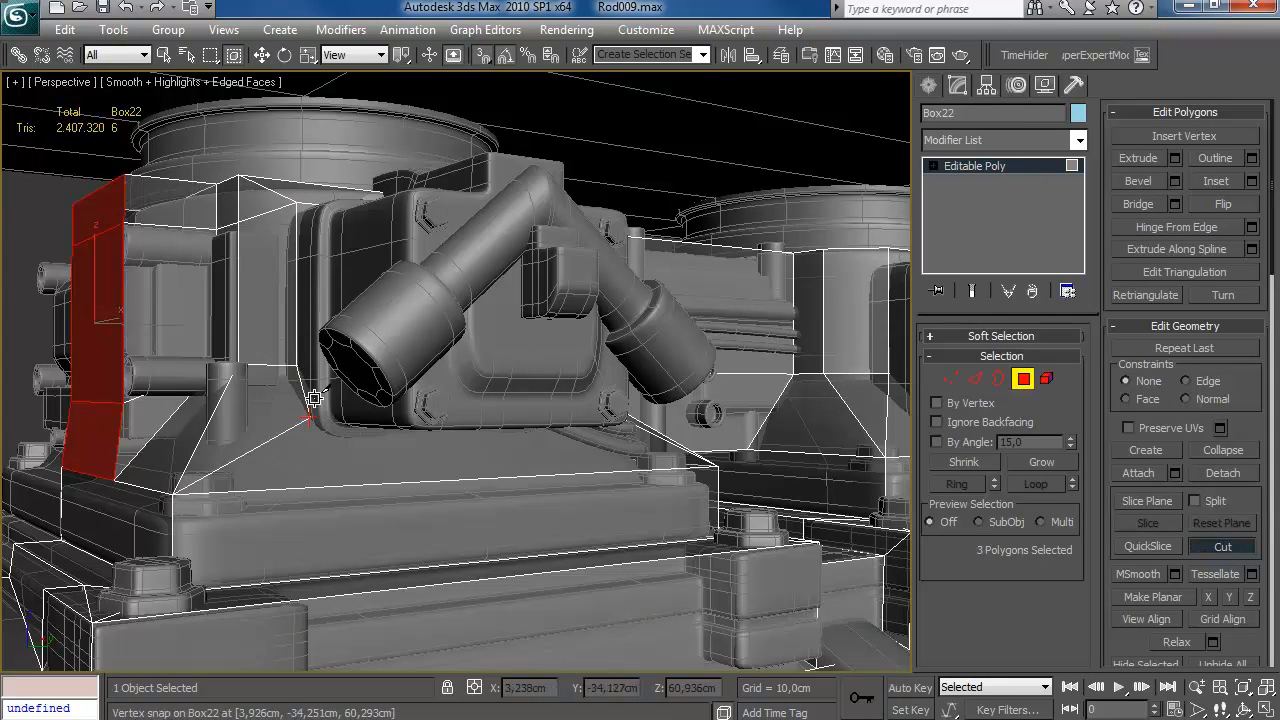
{"action": "scroll", "coordinate": [580, 437], "scroll_direction": "up", "scroll_amount": 5}
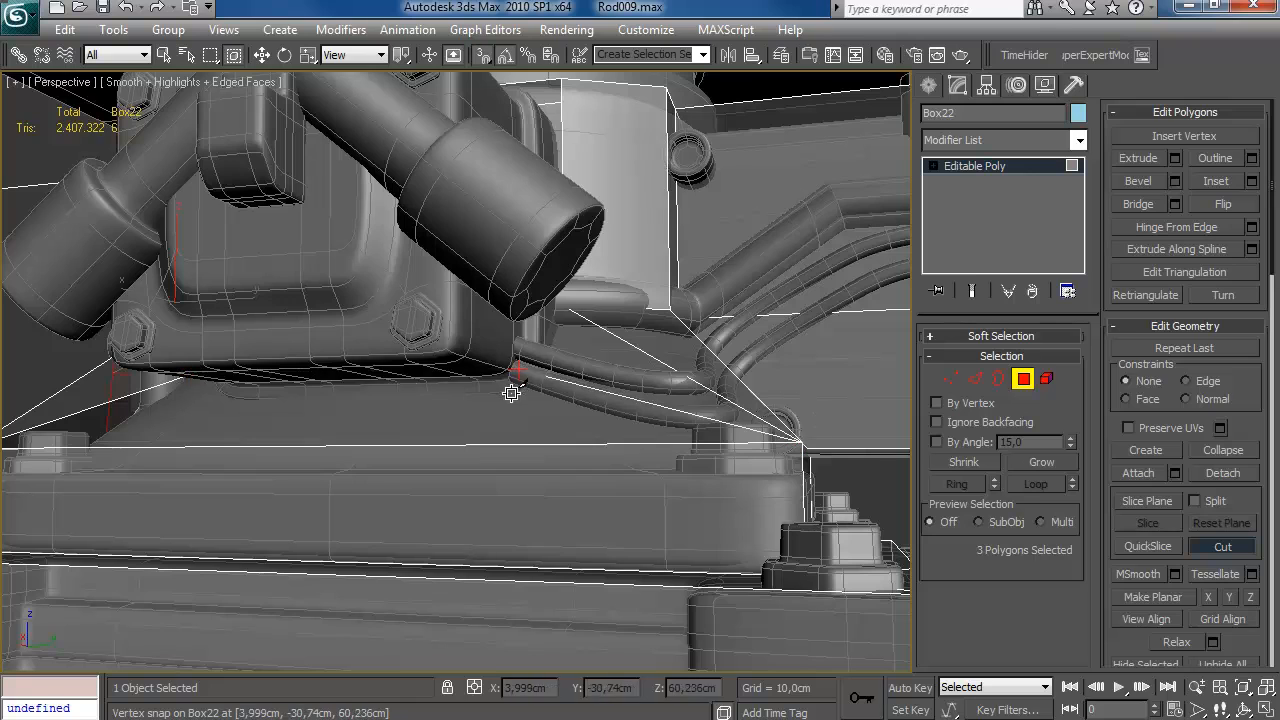
{"action": "middle_click_drag", "start_coordinate": [470, 426], "coordinate": [658, 368]}
{"action": "right_click", "coordinate": [480, 430]}
- Move the edge beneath the side cover about 0.1 cm inward along X and 0.17 cm down
{"action": "scroll", "coordinate": [480, 430], "scroll_direction": "down", "scroll_amount": 6}
{"action": "scroll", "coordinate": [598, 404], "scroll_direction": "up", "scroll_amount": 3}
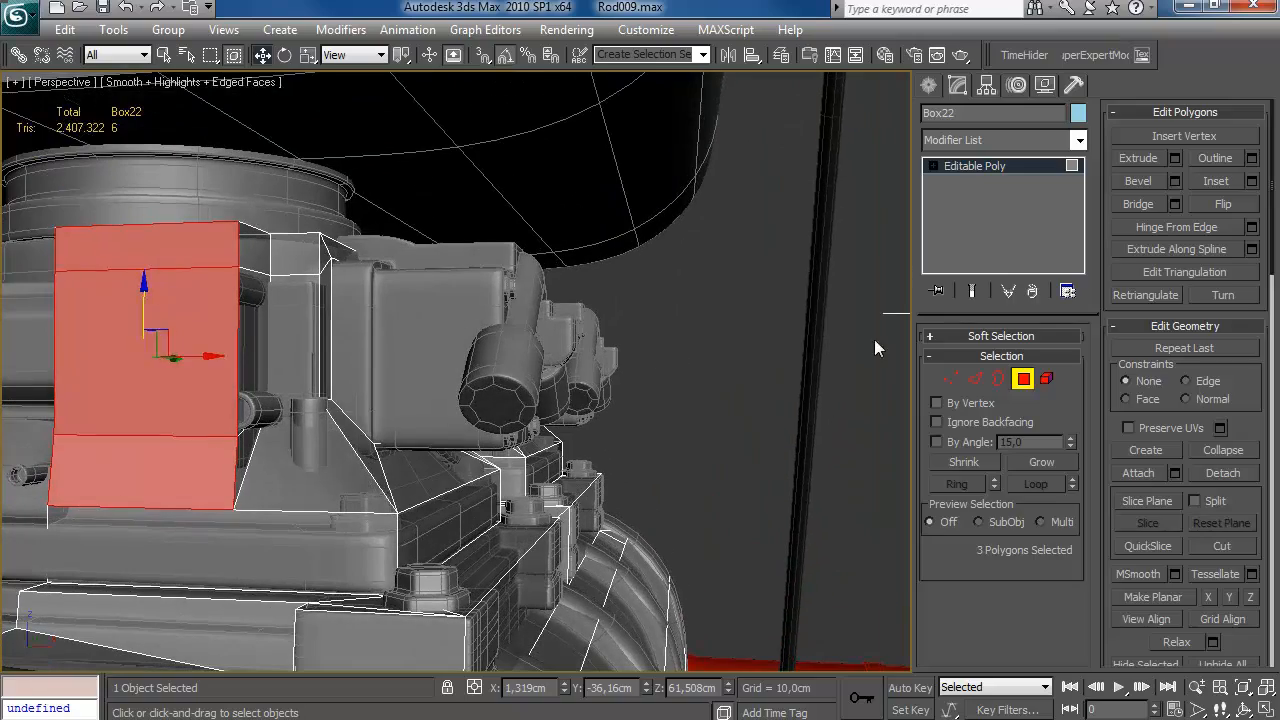
{"action": "key", "text": "2"}
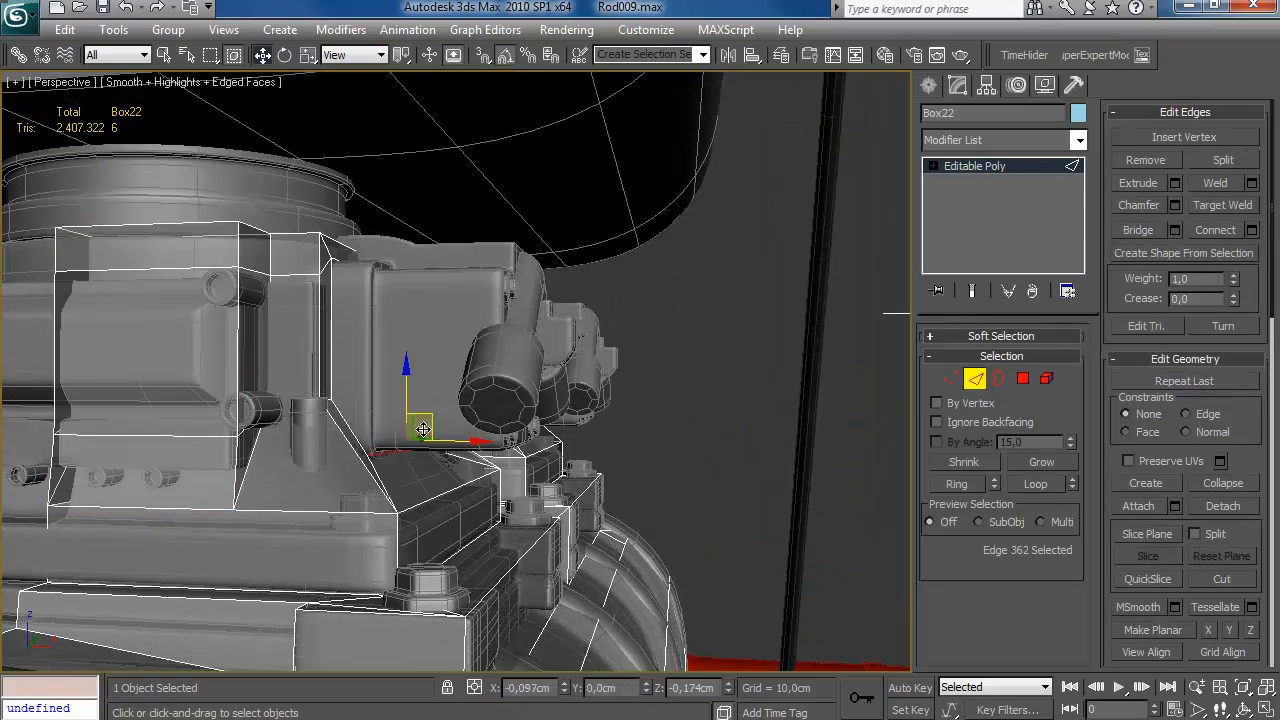
{"action": "middle_click_drag", "start_coordinate": [442, 437], "coordinate": [289, 409], "text": "alt"}
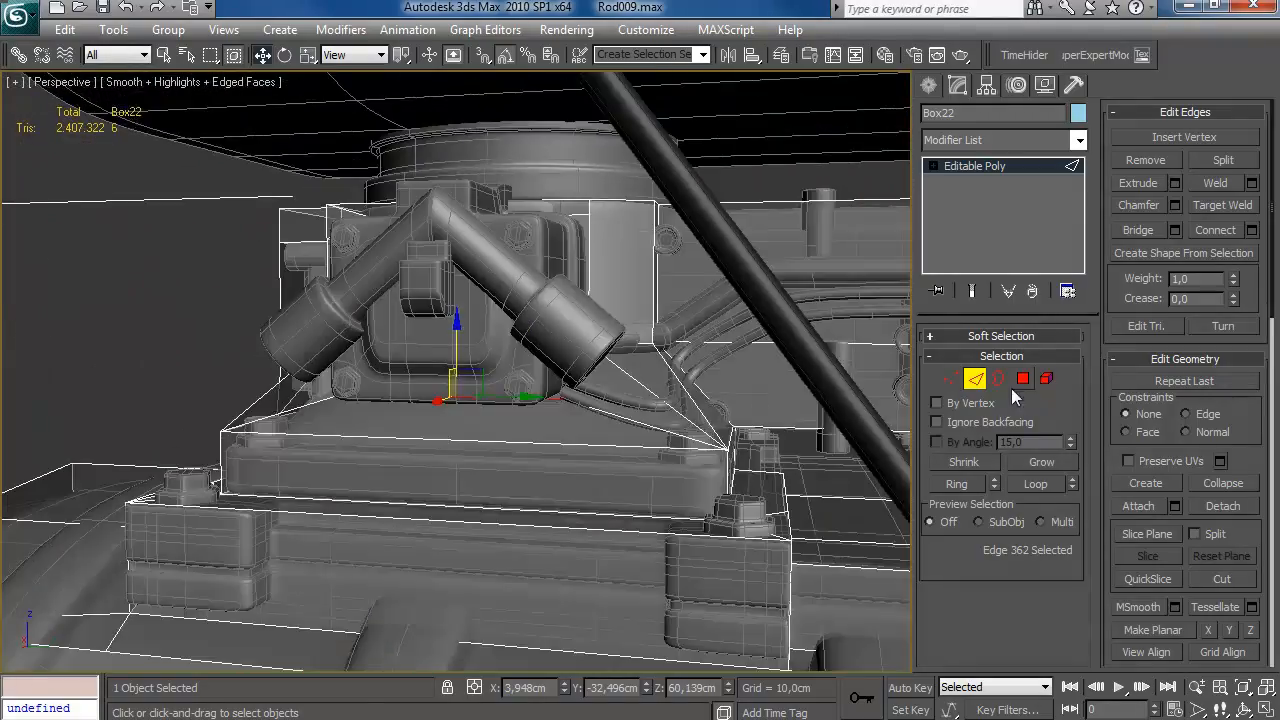
- Extrude the front carburettor's two side polygons outward as a group over the high-poly side cover
{"action": "left_click", "coordinate": [1022, 378]}
{"action": "scroll", "coordinate": [595, 326], "scroll_direction": "down", "scroll_amount": 4}
{"action": "middle_click_drag", "start_coordinate": [584, 318], "coordinate": [669, 347], "text": "alt"}
{"action": "scroll", "coordinate": [640, 360], "scroll_direction": "up", "scroll_amount": 3}
{"action": "scroll", "coordinate": [603, 380], "scroll_direction": "down", "scroll_amount": 3}
{"action": "middle_click_drag", "start_coordinate": [603, 380], "coordinate": [628, 400], "text": "alt"}
{"action": "scroll", "coordinate": [588, 368], "scroll_direction": "up", "scroll_amount": 3}
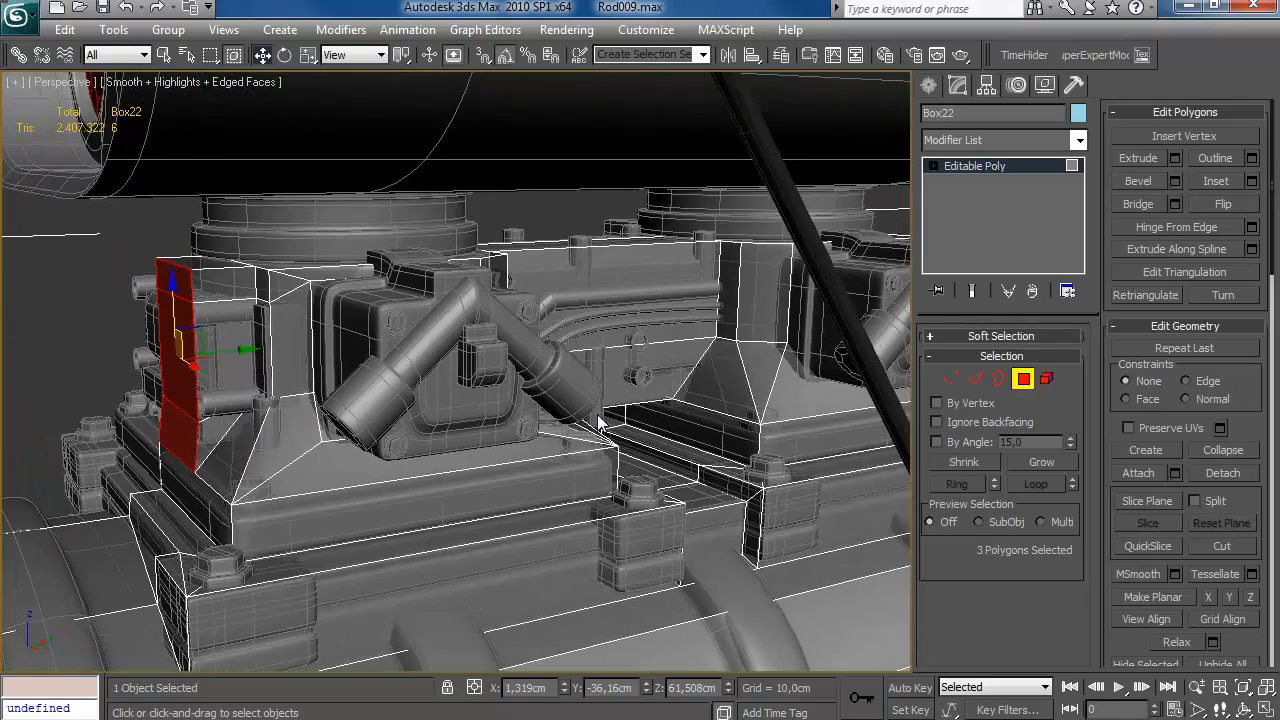
{"action": "left_click", "coordinate": [343, 415]}
{"action": "left_click", "coordinate": [420, 410], "text": "ctrl"}
{"action": "middle_click_drag", "start_coordinate": [430, 395], "coordinate": [550, 345], "text": "alt"}
{"action": "left_click", "coordinate": [1175, 158]}
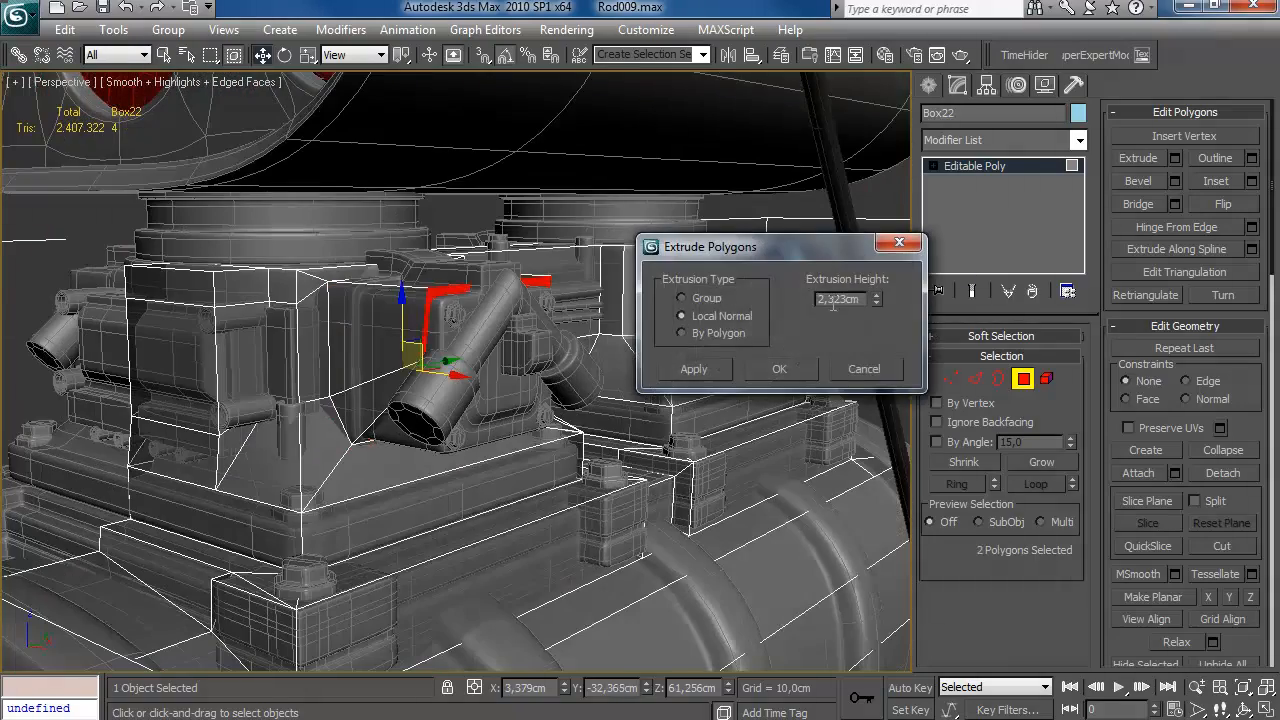
{"action": "left_click", "coordinate": [738, 317]}
{"action": "left_click", "coordinate": [706, 298]}
{"action": "left_click_drag", "start_coordinate": [876, 298], "coordinate": [876, 285]}
{"action": "left_click", "coordinate": [790, 369]}
- Make the extruded side cover face planar along the X axis and align it with the high-poly cover
{"action": "left_click", "coordinate": [1249, 597]}
{"action": "key", "text": "ctrl+z"}
{"action": "left_click", "coordinate": [1205, 595]}
{"action": "middle_click_drag", "start_coordinate": [470, 360], "coordinate": [614, 347], "text": "alt"}
{"action": "left_click_drag", "start_coordinate": [521, 333], "coordinate": [521, 327]}
{"action": "middle_click_drag", "start_coordinate": [532, 343], "coordinate": [530, 312], "text": "alt"}
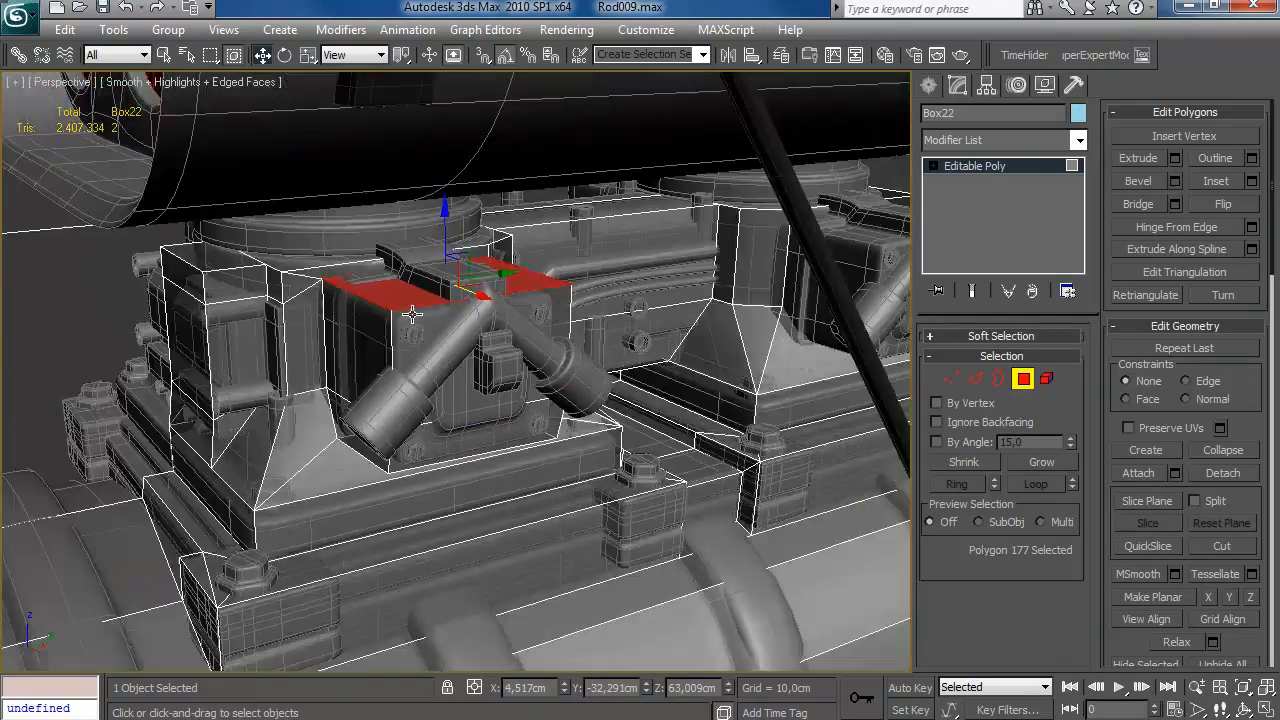
- Nudge the side cover block's face and lower edges to match the outline of the high-poly cover
{"action": "mouse_move", "coordinate": [480, 250]}
{"action": "middle_mouse_down", "text": "alt"}
{"action": "mouse_move", "coordinate": [462, 234]}
{"action": "mouse_move", "coordinate": [507, 240]}
{"action": "mouse_move", "coordinate": [518, 205]}
{"action": "mouse_move", "coordinate": [543, 193]}
{"action": "mouse_move", "coordinate": [455, 245]}
{"action": "middle_mouse_up", "text": "alt"}
{"action": "left_click", "coordinate": [543, 398]}
{"action": "left_click_drag", "start_coordinate": [563, 373], "coordinate": [558, 372]}
{"action": "middle_click_drag", "start_coordinate": [558, 373], "coordinate": [539, 478], "text": "alt"}
{"action": "key", "text": "2"}
{"action": "left_click_drag", "start_coordinate": [561, 462], "coordinate": [563, 462]}
{"action": "middle_click_drag", "start_coordinate": [563, 462], "coordinate": [606, 458], "text": "alt"}
{"action": "left_click", "coordinate": [310, 452]}
{"action": "middle_click_drag", "start_coordinate": [370, 458], "coordinate": [410, 458], "text": "alt"}
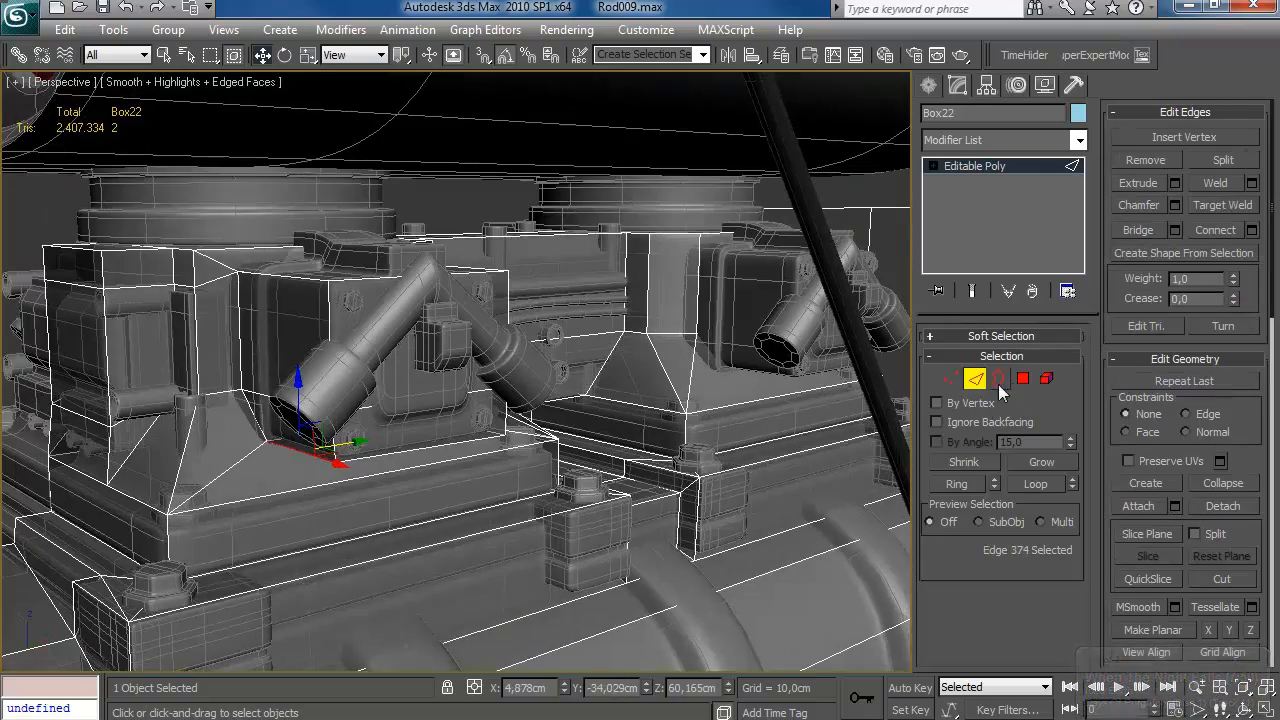
- Delete the surplus polygons along the front carburettor's upper front rim and target weld the loose vertices there
{"action": "left_click", "coordinate": [1022, 378]}
{"action": "middle_click_drag", "start_coordinate": [410, 315], "coordinate": [413, 406], "text": "alt"}
{"action": "left_click", "coordinate": [413, 406]}
{"action": "key", "text": "2"}
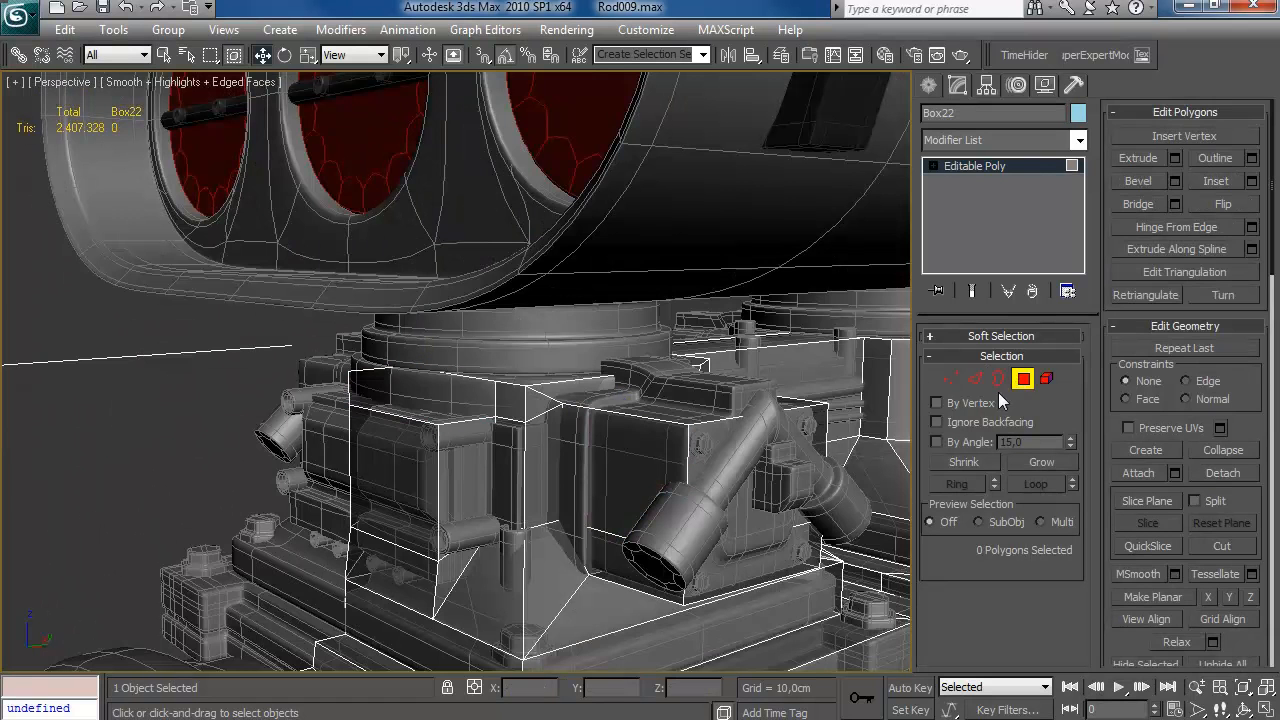
{"action": "key", "text": "1"}
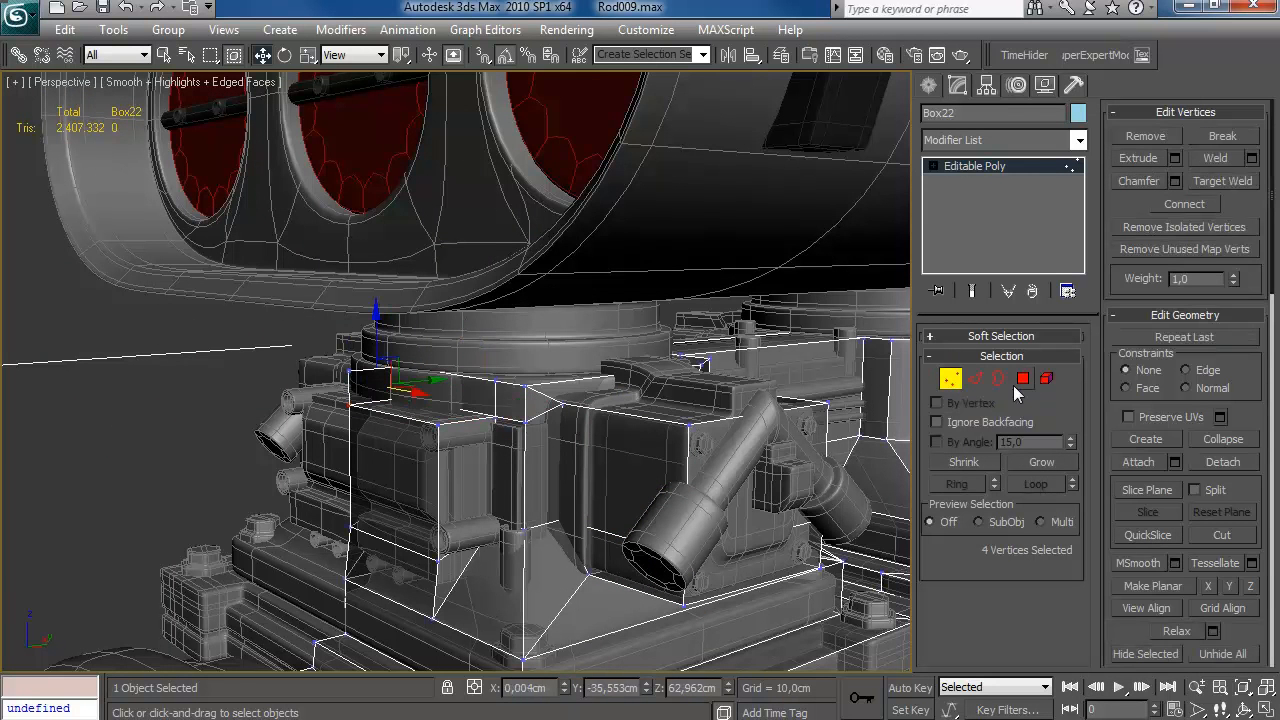
{"action": "left_click", "coordinate": [1022, 378]}
{"action": "left_click", "coordinate": [371, 383]}
{"action": "key", "text": "Delete"}
{"action": "left_click", "coordinate": [950, 378]}
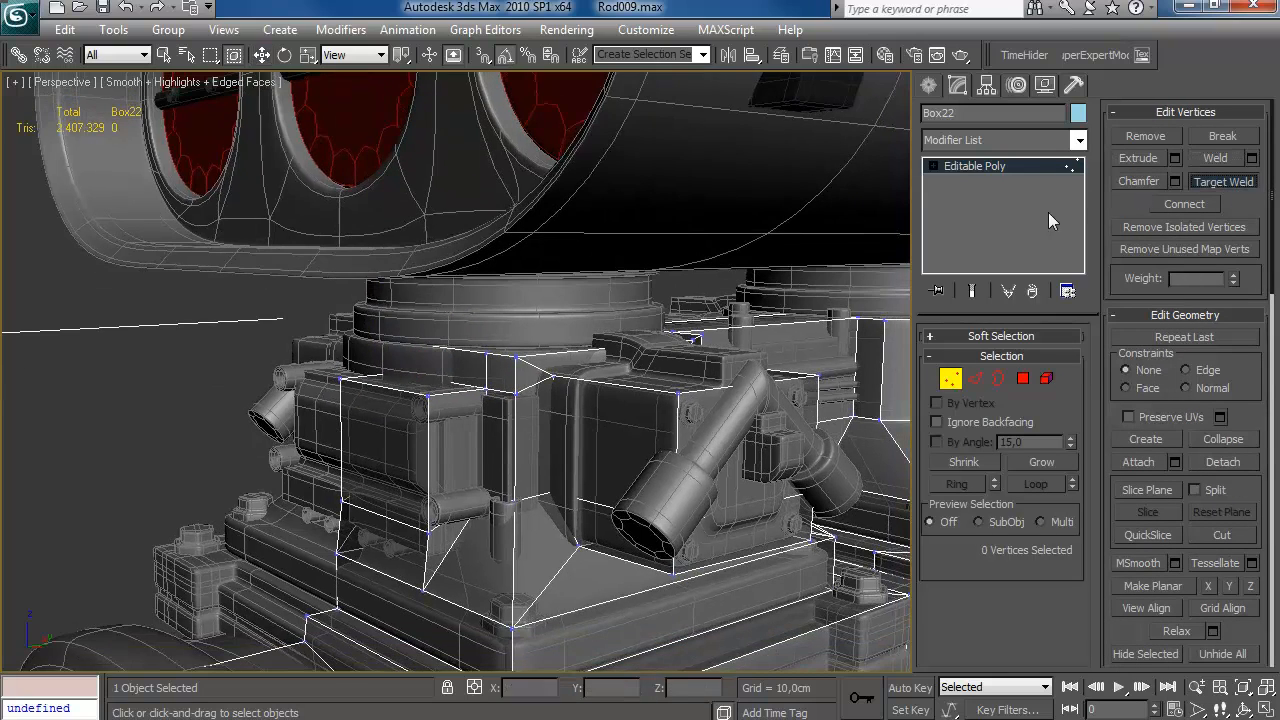
- Delete the polygon at the front carburettor's upper corner and move the corner vertex about 0.1 cm along Y
{"action": "middle_click_drag", "start_coordinate": [529, 389], "coordinate": [393, 350], "text": "alt"}
{"action": "left_click", "coordinate": [1021, 379]}
{"action": "left_click", "coordinate": [477, 372]}
{"action": "key", "text": "1"}
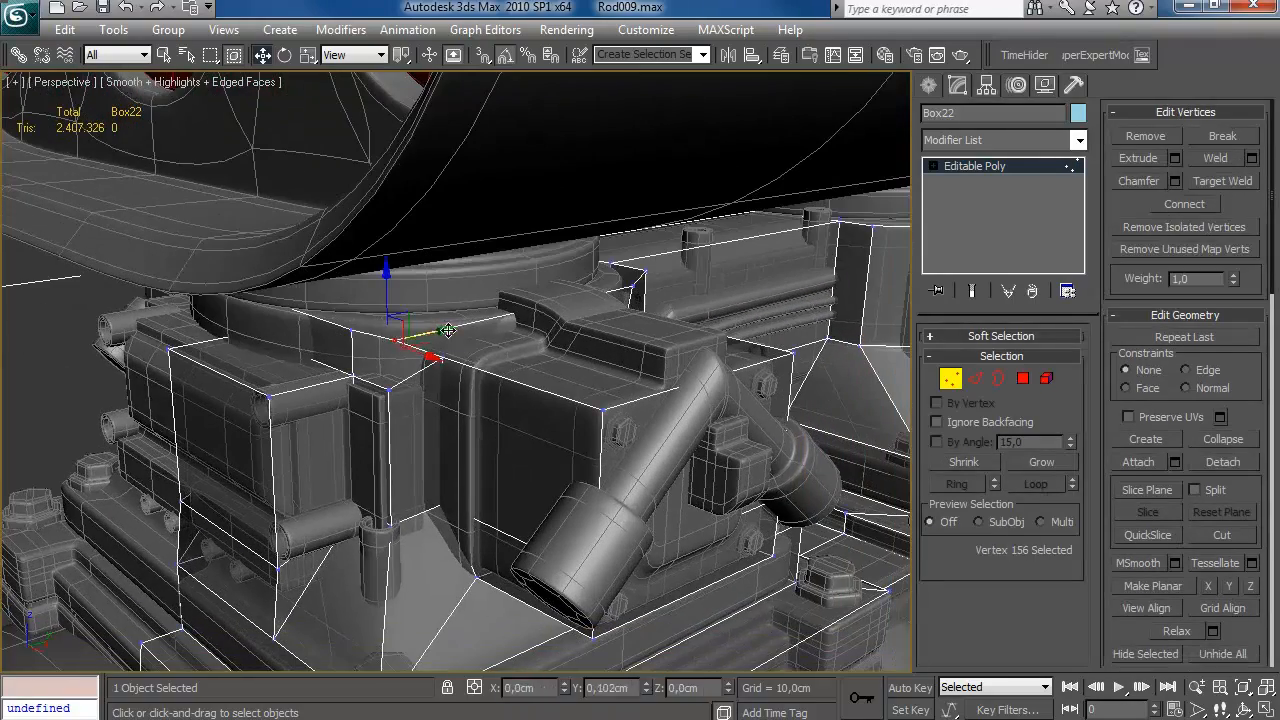
{"action": "middle_click_drag", "start_coordinate": [486, 321], "coordinate": [422, 352], "text": "alt"}
{"action": "scroll", "coordinate": [431, 323], "scroll_direction": "up", "scroll_amount": 4}
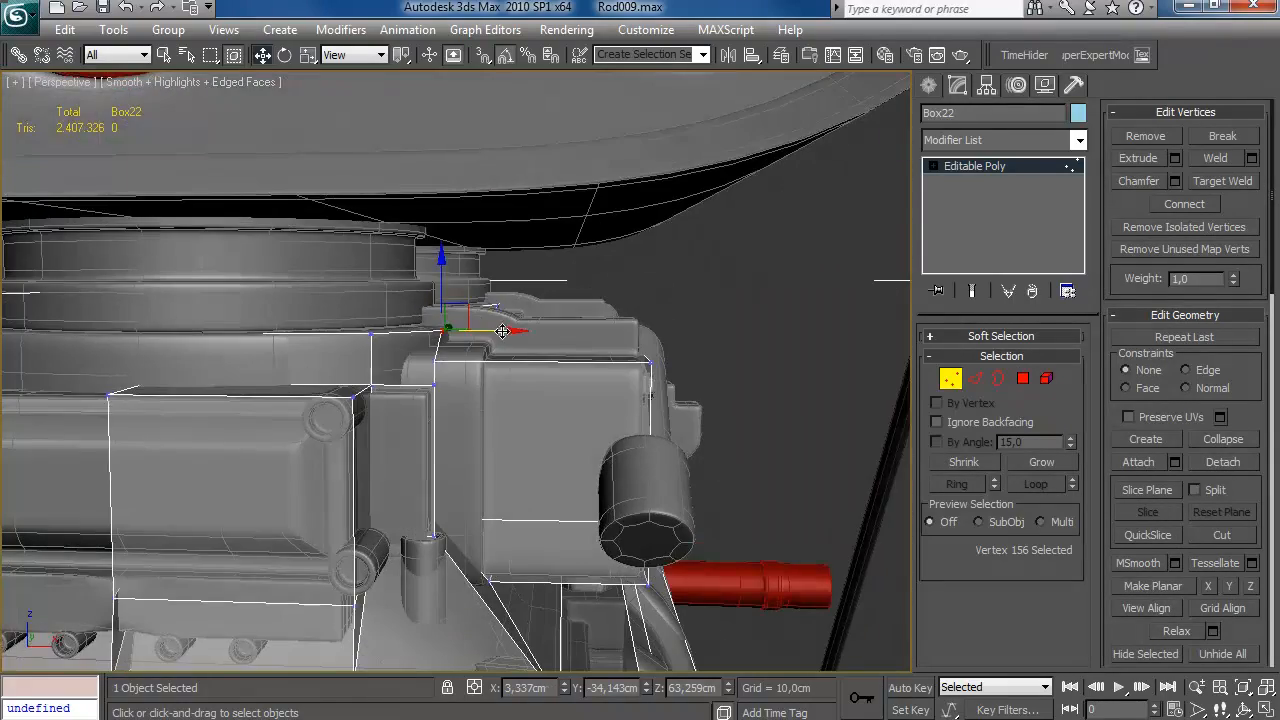
{"action": "middle_click_drag", "start_coordinate": [494, 330], "coordinate": [340, 370], "text": "alt"}
{"action": "middle_click_drag", "start_coordinate": [497, 331], "coordinate": [352, 370], "text": "alt"}
- Close the gap at the front carburettor's upper corner with a new polygon and cap the remaining three-edge border
{"action": "key", "text": "2"}
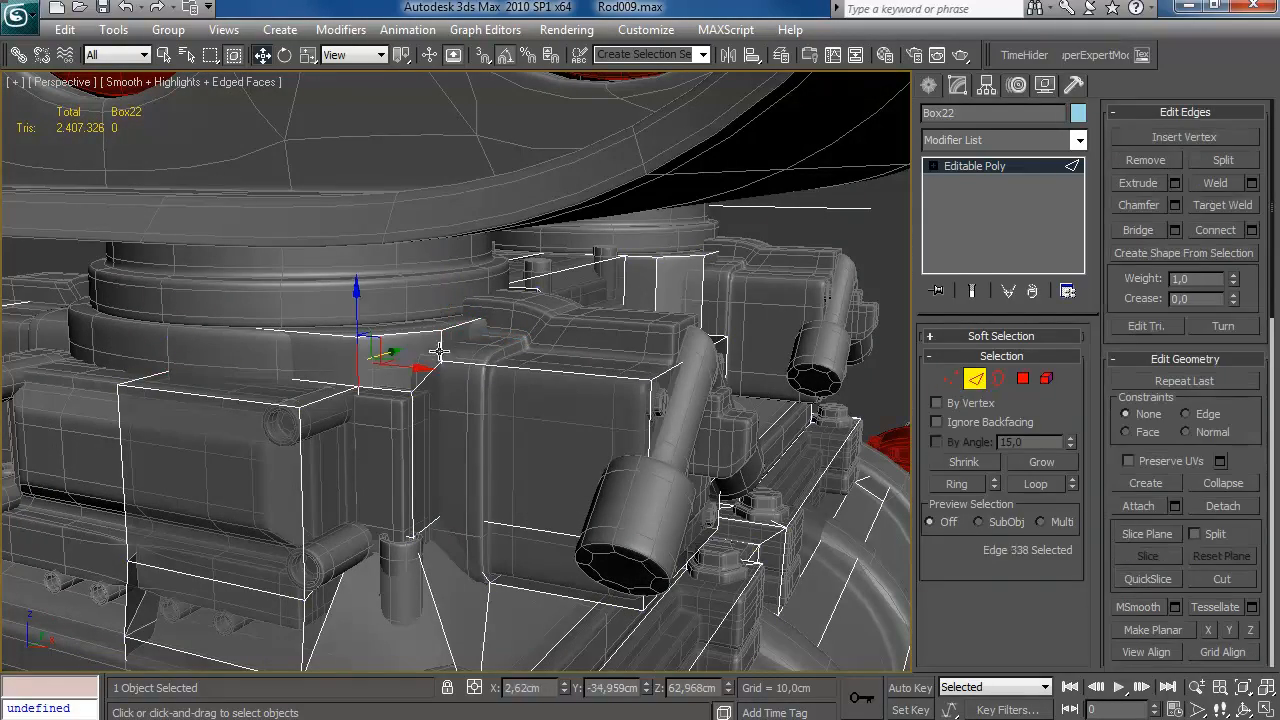
{"action": "key", "text": "3"}
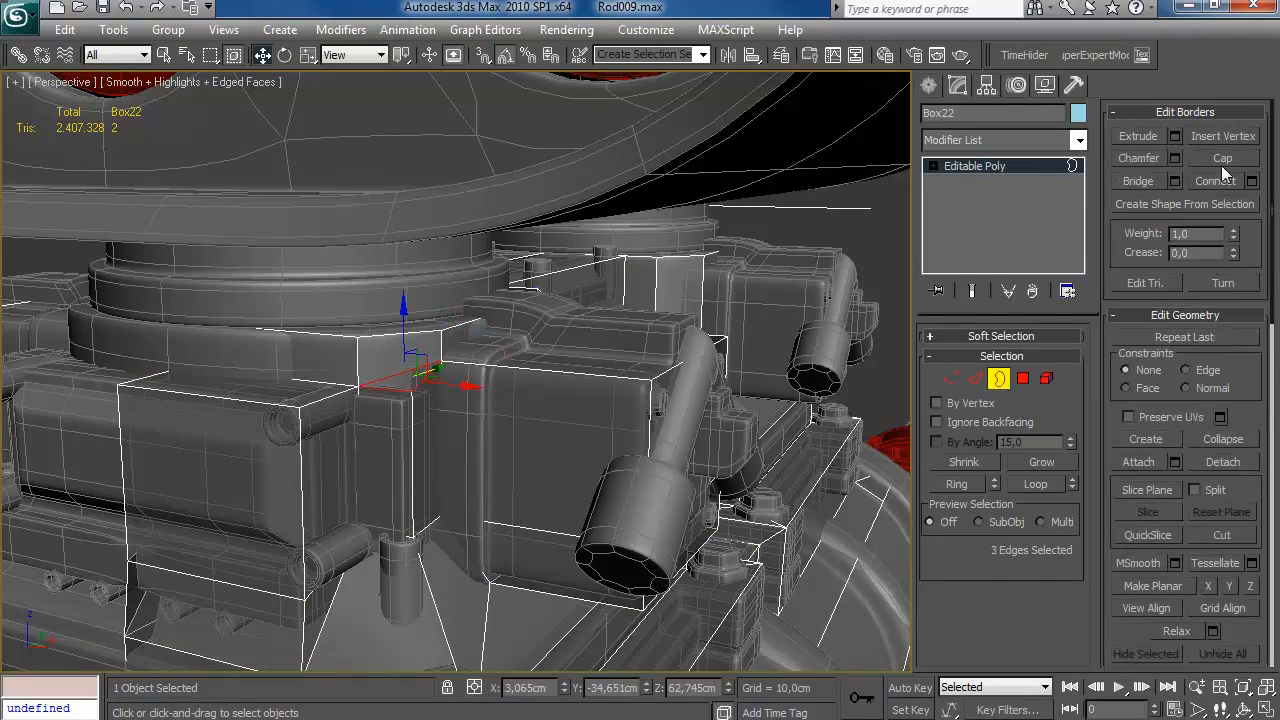
{"action": "scroll", "coordinate": [519, 370], "scroll_direction": "down", "scroll_amount": 4}
{"action": "middle_click_drag", "start_coordinate": [486, 386], "coordinate": [394, 400], "text": "alt"}
{"action": "middle_click_drag", "start_coordinate": [394, 400], "coordinate": [470, 400]}
{"action": "scroll", "coordinate": [460, 404], "scroll_direction": "down", "scroll_amount": 5}
{"action": "scroll", "coordinate": [520, 405], "scroll_direction": "up", "scroll_amount": 5}
{"action": "middle_click_drag", "start_coordinate": [470, 400], "coordinate": [484, 408]}
{"action": "scroll", "coordinate": [484, 408], "scroll_direction": "up", "scroll_amount": 4}
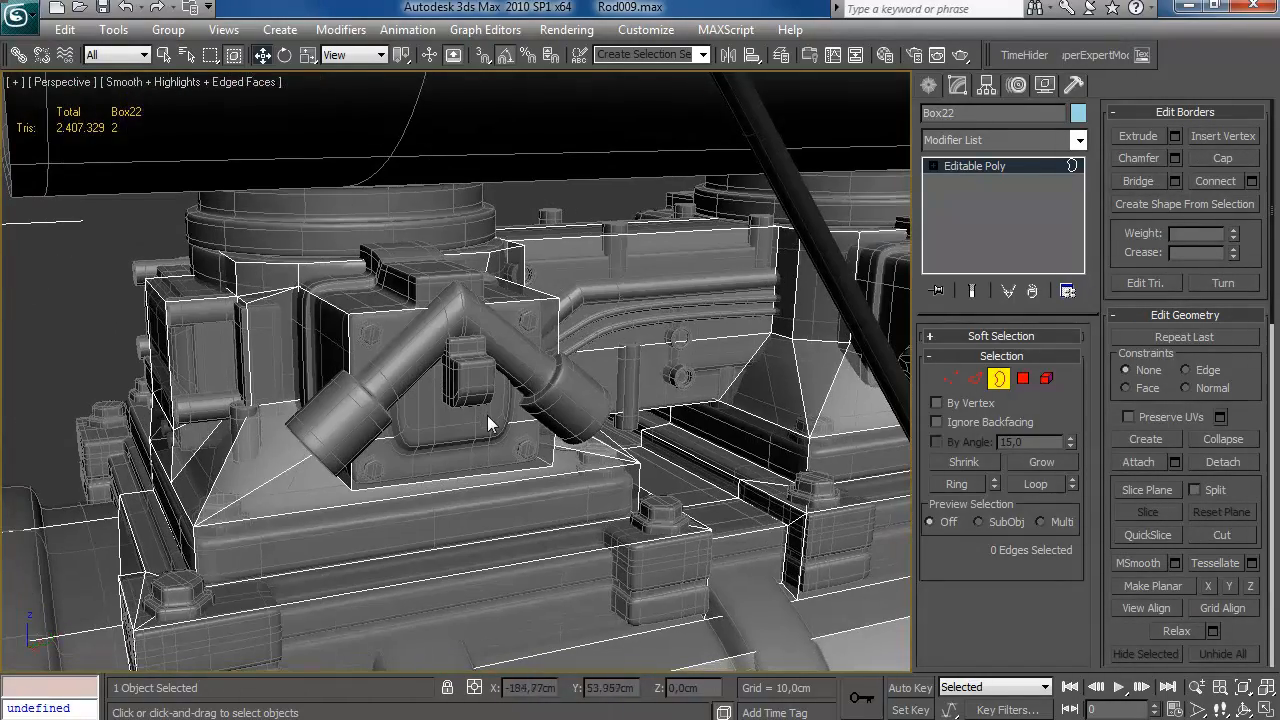
- Delete the surplus carburettor polygons lying along the model's centre plane
{"action": "scroll", "coordinate": [487, 414], "scroll_direction": "down", "scroll_amount": 2}
{"action": "scroll", "coordinate": [453, 406], "scroll_direction": "down", "scroll_amount": 4}
{"action": "middle_click_drag", "start_coordinate": [517, 388], "coordinate": [520, 318], "text": "alt"}
{"action": "left_click", "coordinate": [1024, 379]}
{"action": "left_click", "coordinate": [310, 262]}
{"action": "middle_click_drag", "start_coordinate": [337, 299], "coordinate": [443, 276], "text": "alt"}
{"action": "key", "text": "alt+w"}
{"action": "right_click", "coordinate": [120, 220]}
{"action": "key", "text": "alt+w"}
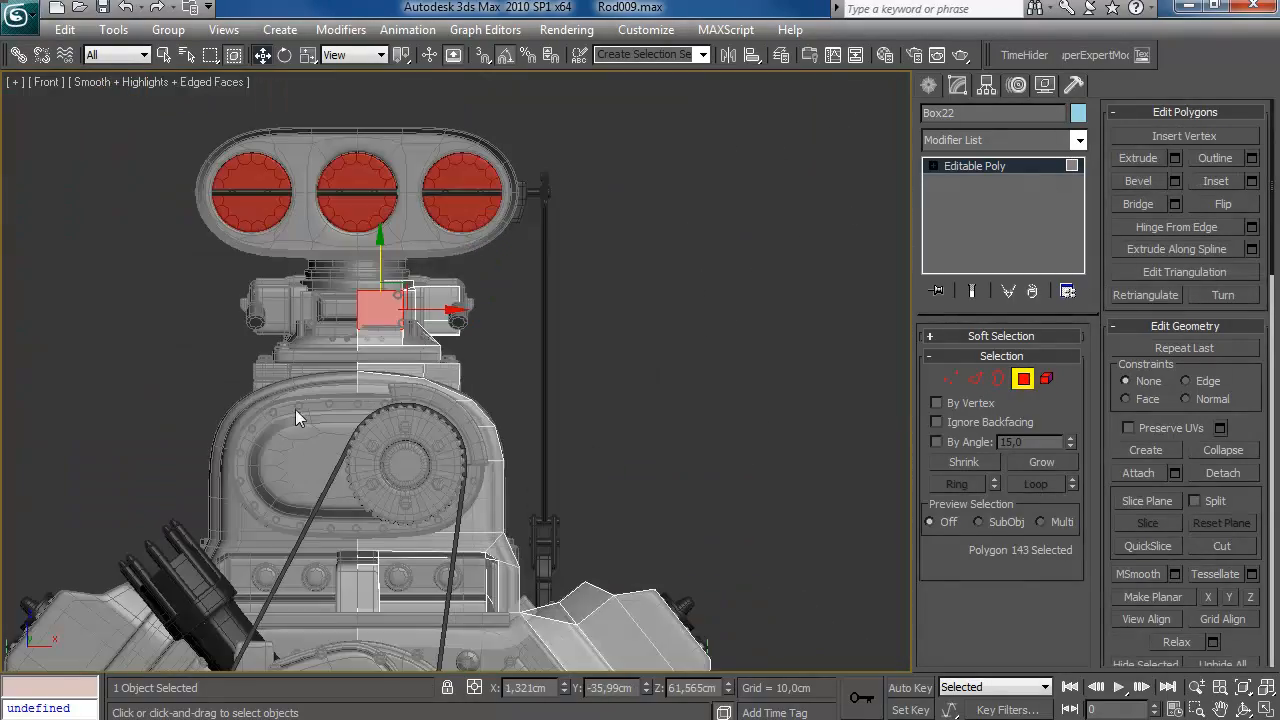
{"action": "left_click_drag", "start_coordinate": [360, 383], "coordinate": [360, 383]}
{"action": "middle_click_drag", "start_coordinate": [349, 386], "coordinate": [341, 390]}
{"action": "key", "text": "Delete"}
{"action": "key", "text": "alt+w"}
{"action": "right_click", "coordinate": [572, 378]}
{"action": "key", "text": "alt+w"}
- Connect the top edges of the side cover block with two segments and a slide of -2
{"action": "middle_click_drag", "start_coordinate": [572, 378], "coordinate": [452, 420], "text": "alt"}
{"action": "scroll", "coordinate": [423, 377], "scroll_direction": "up", "scroll_amount": 2}
{"action": "scroll", "coordinate": [452, 420], "scroll_direction": "up", "scroll_amount": 1}
{"action": "middle_click_drag", "start_coordinate": [452, 420], "coordinate": [435, 386]}
{"action": "scroll", "coordinate": [403, 374], "scroll_direction": "up", "scroll_amount": 4}
{"action": "left_click", "coordinate": [975, 378]}
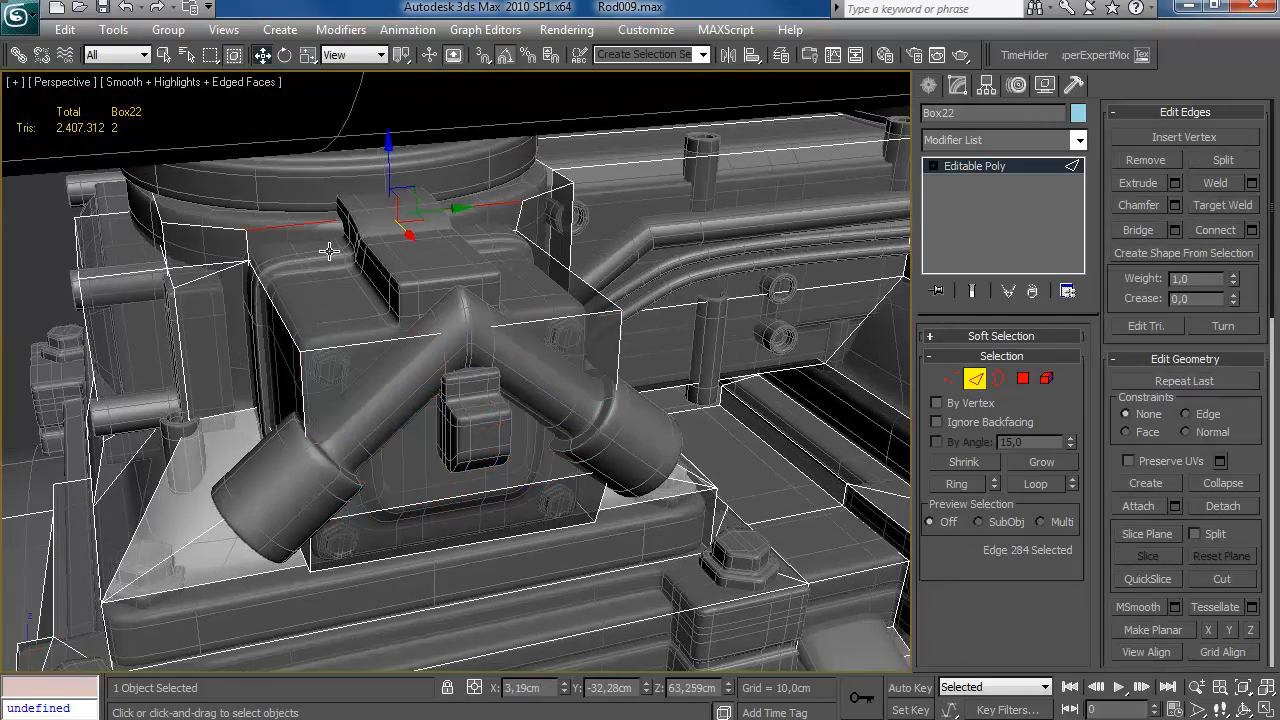
{"action": "left_click", "coordinate": [1250, 229]}
{"action": "middle_click_drag", "start_coordinate": [600, 318], "coordinate": [525, 328], "text": "alt"}
{"action": "left_click", "coordinate": [770, 294]}
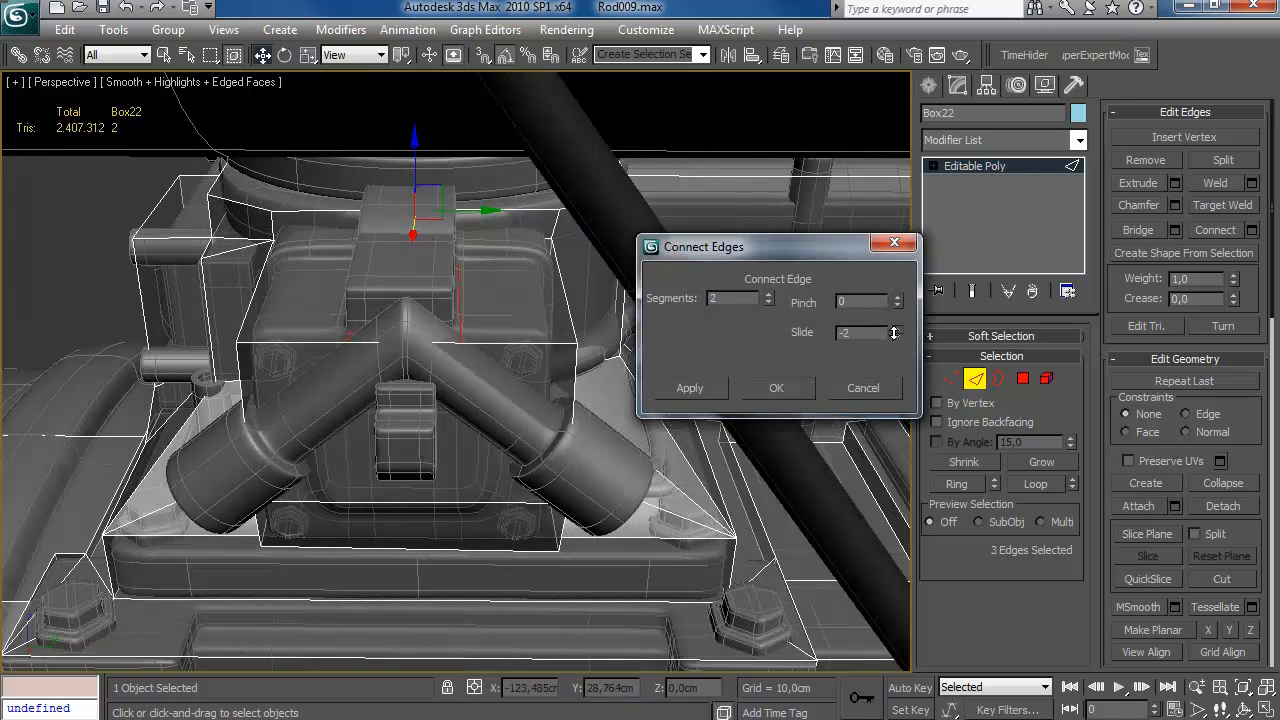
{"action": "left_click", "coordinate": [760, 386]}
{"action": "middle_click_drag", "start_coordinate": [620, 325], "coordinate": [700, 326], "text": "alt"}
- Extrude the two middle polygons on top of the side cover by 0.33 cm using Local Normal
{"action": "left_click", "coordinate": [1022, 379]}
{"action": "left_click", "coordinate": [400, 250]}
{"action": "left_click", "coordinate": [455, 240], "text": "ctrl"}
{"action": "middle_click_drag", "start_coordinate": [455, 240], "coordinate": [560, 232], "text": "alt"}
{"action": "left_click", "coordinate": [1174, 158]}
{"action": "left_click", "coordinate": [722, 317]}
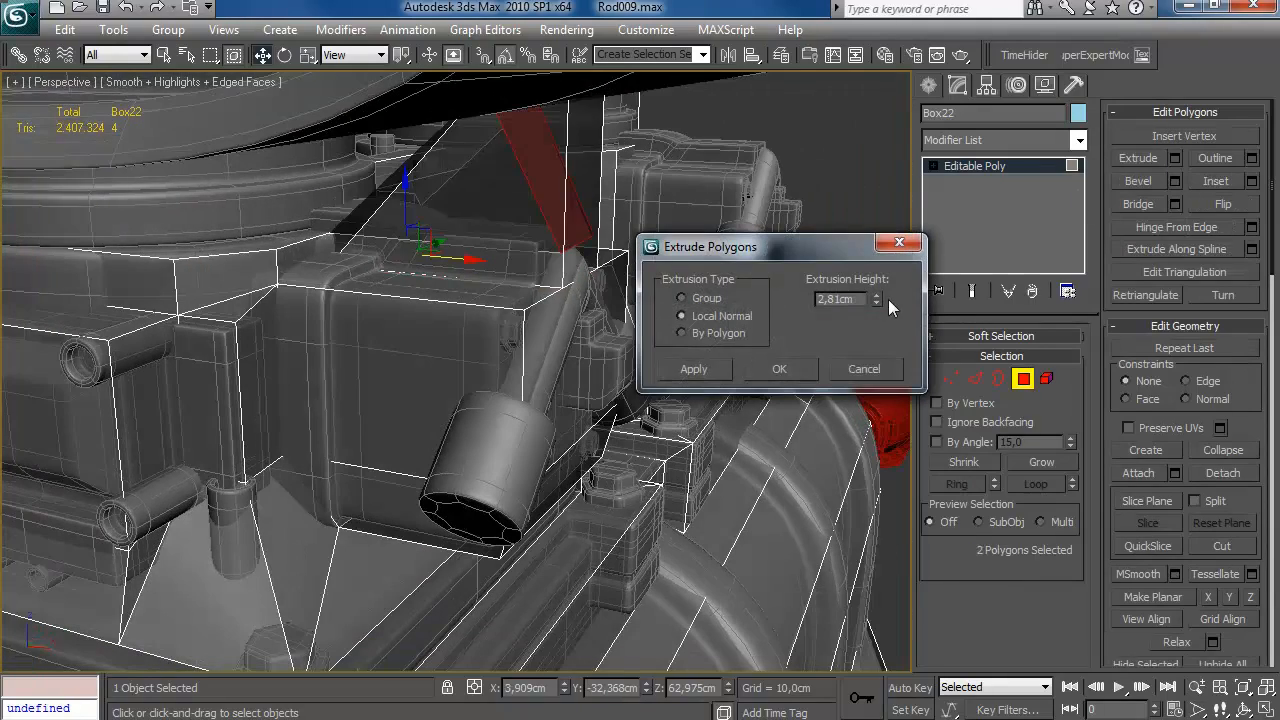
{"action": "right_click", "coordinate": [876, 299]}
{"action": "left_click_drag", "start_coordinate": [876, 299], "coordinate": [889, 258]}
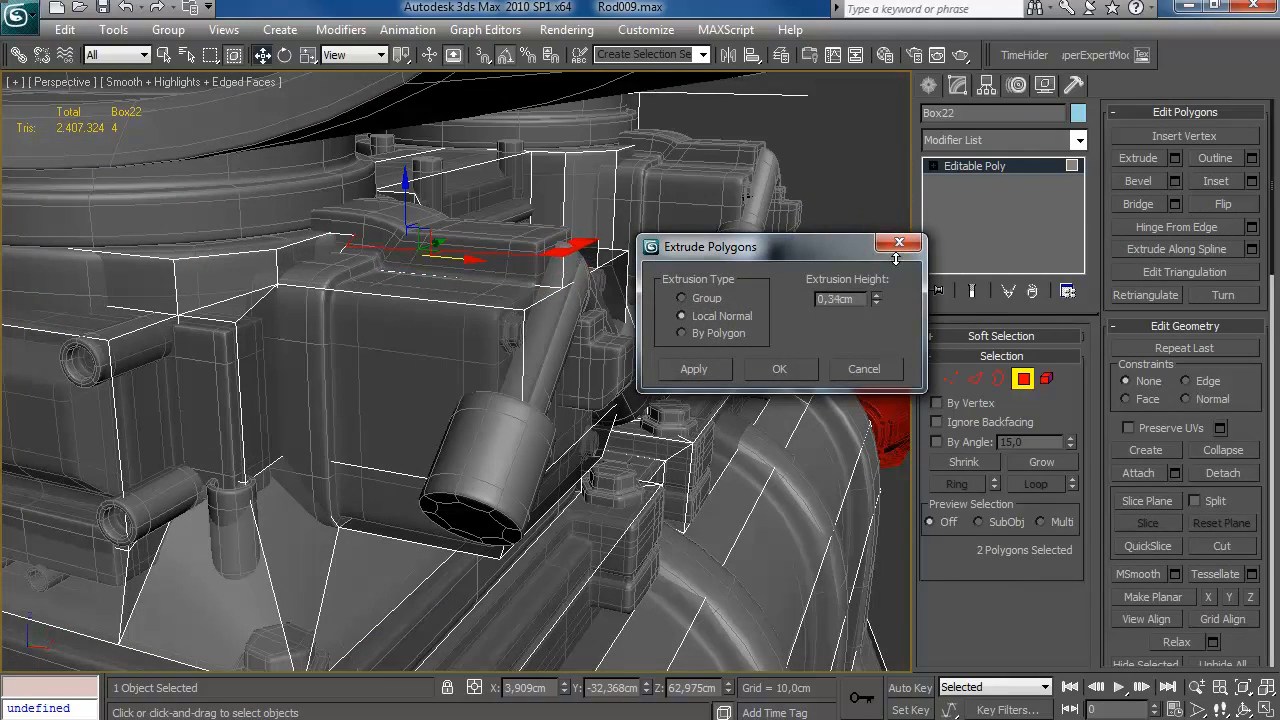
{"action": "left_click", "coordinate": [779, 369]}
{"action": "scroll", "coordinate": [663, 326], "scroll_direction": "up", "scroll_amount": 5}
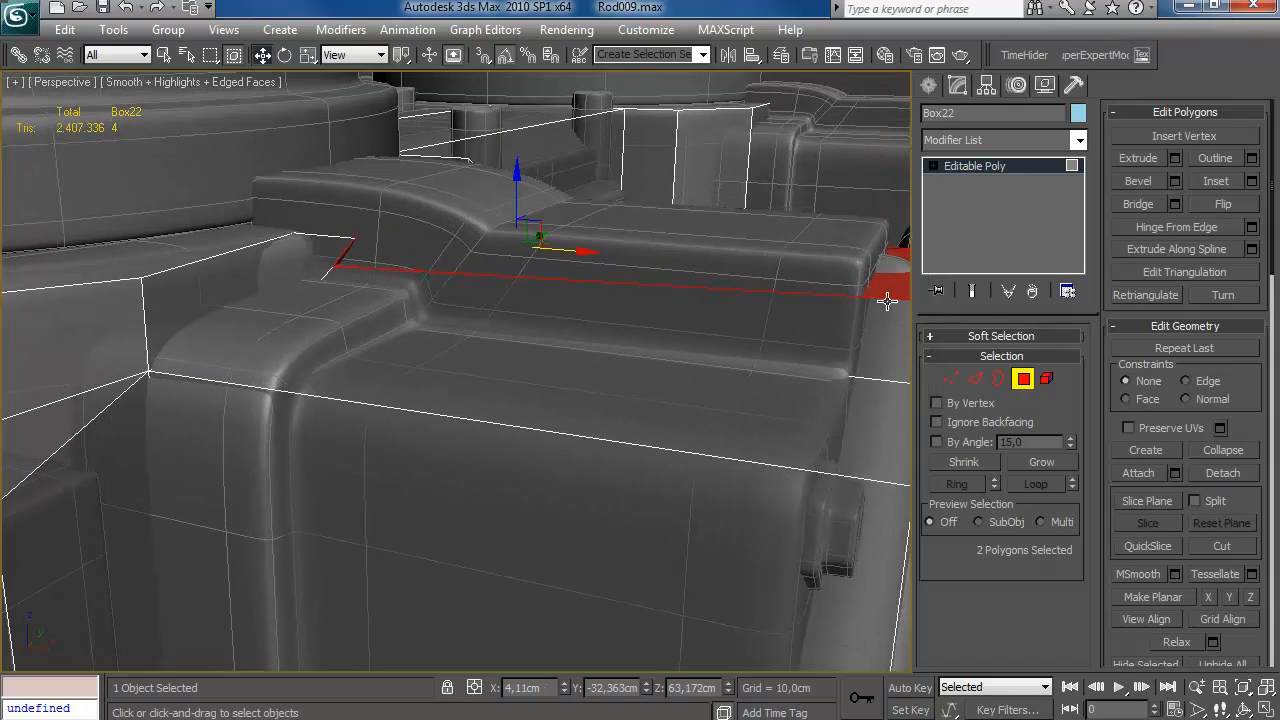
- Target weld the inner vertices of the extruded cover strip to the carburettor body
{"action": "left_click", "coordinate": [950, 379]}
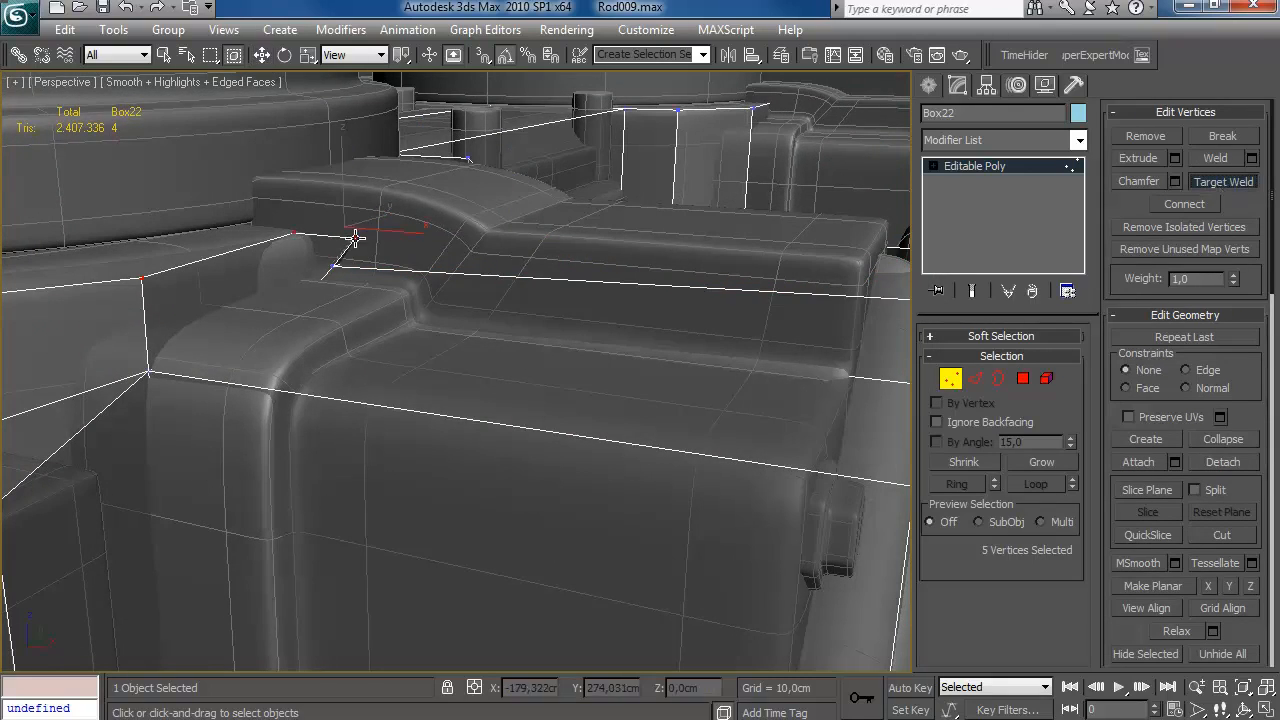
{"action": "key", "text": "F3"}
{"action": "key", "text": "F3"}
{"action": "key", "text": "w"}
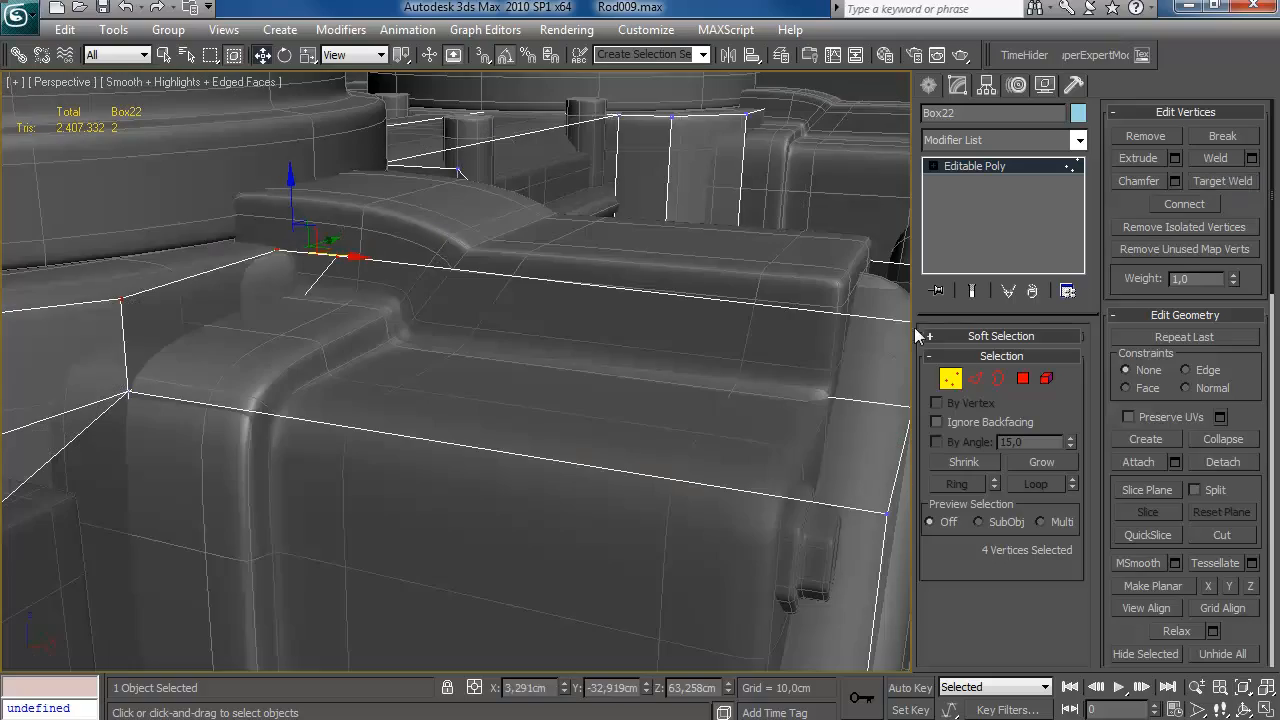
- Move the inner and outer upper edges of the cover strip to match the high-poly bracket
{"action": "key", "text": "2"}
{"action": "left_click_drag", "start_coordinate": [396, 175], "coordinate": [399, 132]}
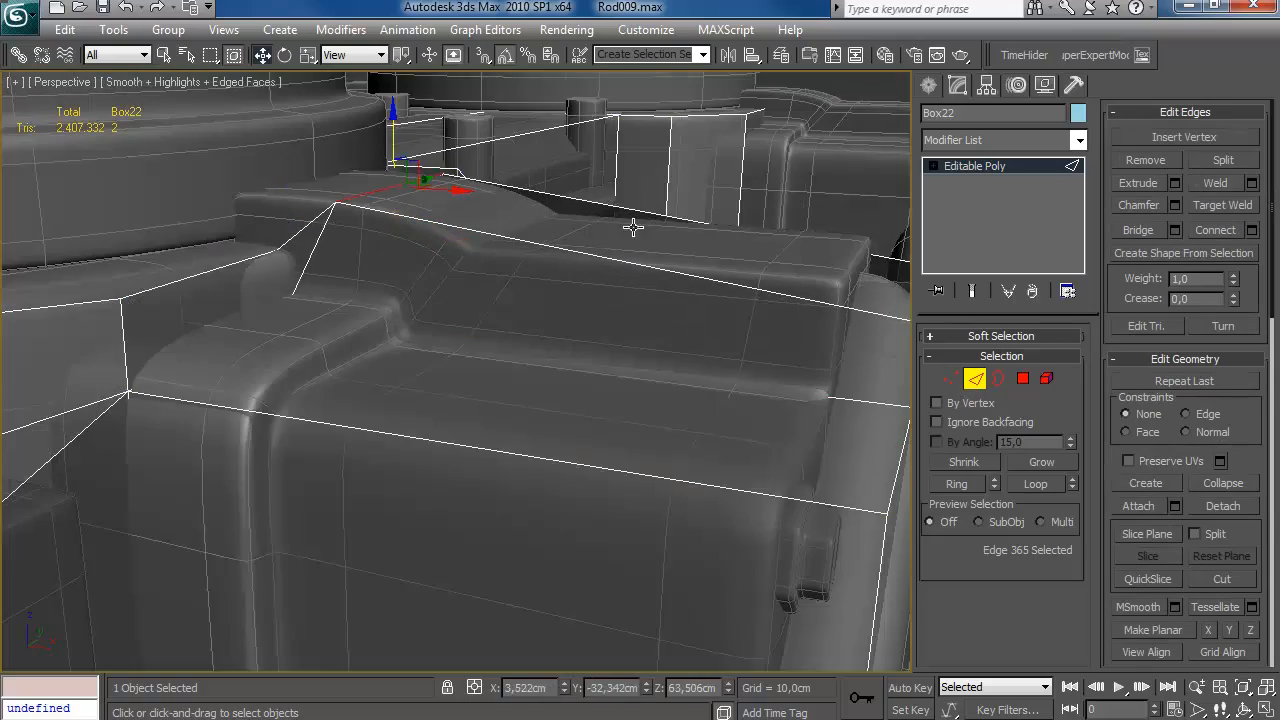
{"action": "middle_click_drag", "start_coordinate": [493, 186], "coordinate": [783, 262], "text": "alt"}
{"action": "left_click_drag", "start_coordinate": [814, 232], "coordinate": [741, 190]}
{"action": "middle_click_drag", "start_coordinate": [741, 190], "coordinate": [651, 226], "text": "alt"}
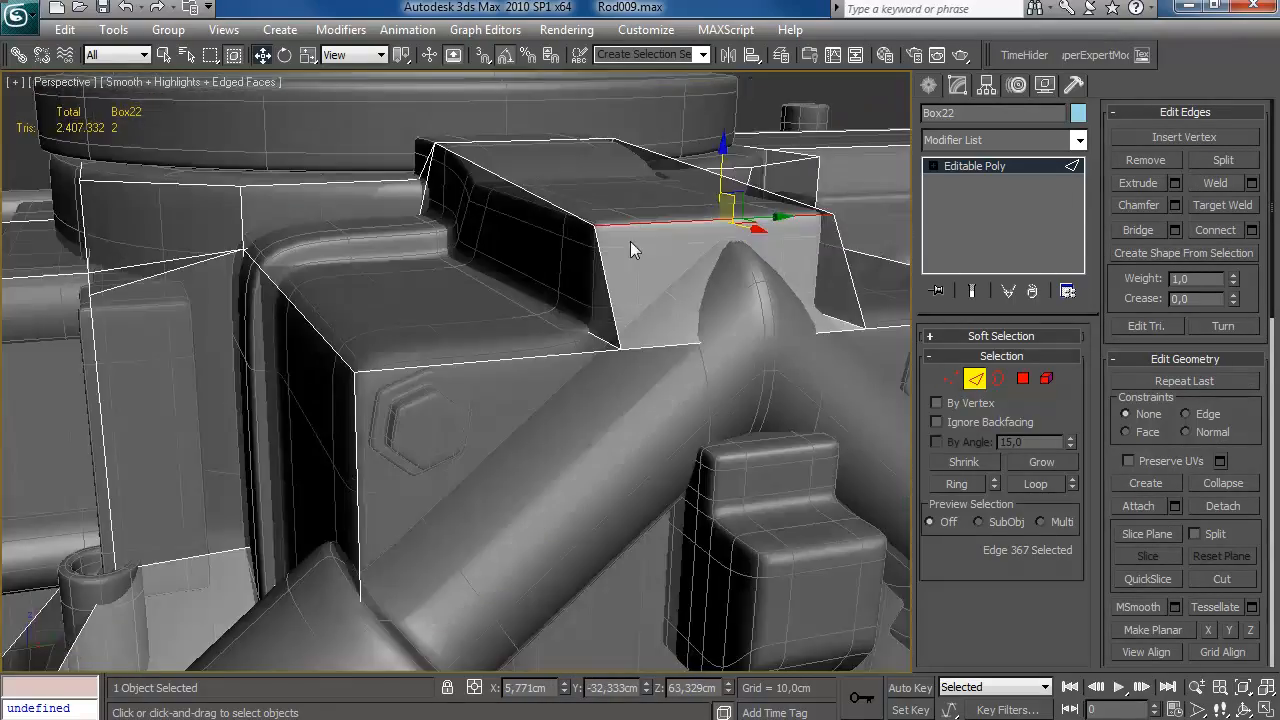
- Examine the low-poly engine from the carburettors round to its rear for parts still missing
{"action": "scroll", "coordinate": [620, 250], "scroll_direction": "down", "scroll_amount": 5}
{"action": "middle_click_drag", "start_coordinate": [583, 277], "coordinate": [858, 257], "text": "alt"}
{"action": "scroll", "coordinate": [512, 338], "scroll_direction": "up", "scroll_amount": 3}
{"action": "scroll", "coordinate": [509, 356], "scroll_direction": "up", "scroll_amount": 1}
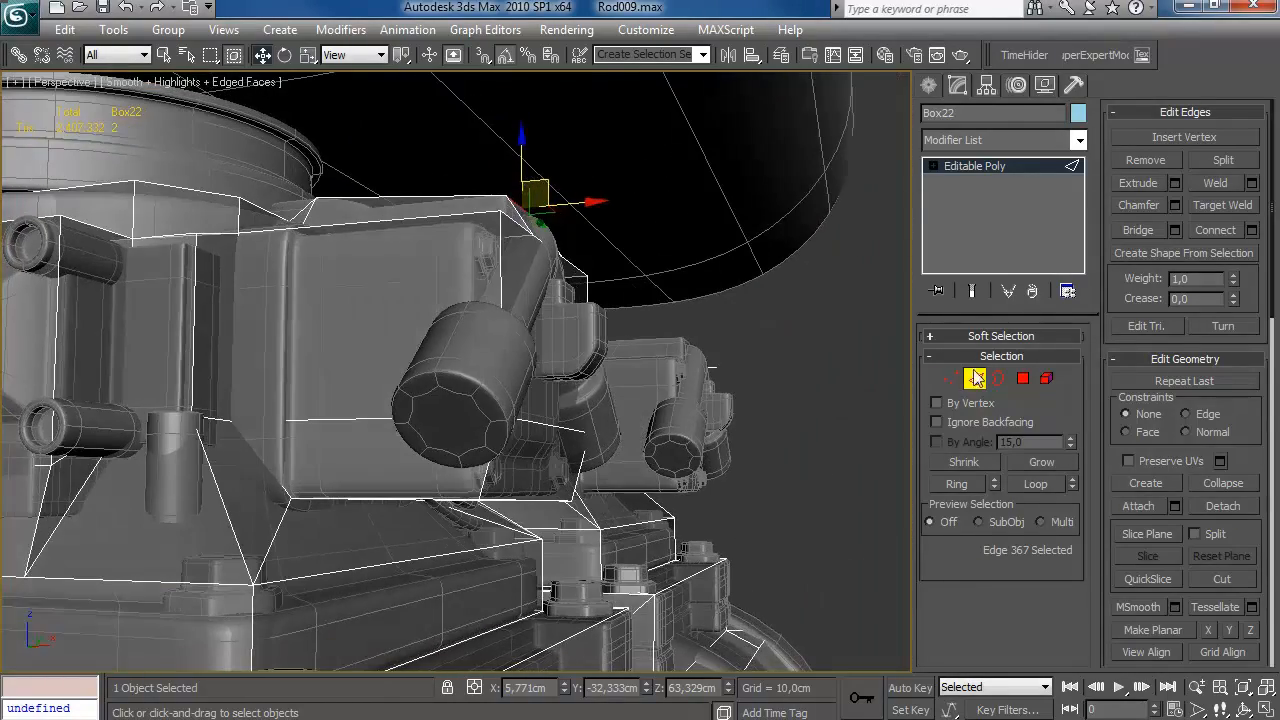
{"action": "key", "text": "6"}
{"action": "middle_click_drag", "start_coordinate": [826, 394], "coordinate": [566, 400], "text": "alt"}
{"action": "scroll", "coordinate": [556, 413], "scroll_direction": "up", "scroll_amount": 3}
{"action": "scroll", "coordinate": [560, 420], "scroll_direction": "up", "scroll_amount": 2}
{"action": "scroll", "coordinate": [640, 415], "scroll_direction": "up", "scroll_amount": 4}
{"action": "scroll", "coordinate": [622, 424], "scroll_direction": "down", "scroll_amount": 4}
{"action": "scroll", "coordinate": [558, 393], "scroll_direction": "down", "scroll_amount": 2}
{"action": "scroll", "coordinate": [470, 425], "scroll_direction": "up", "scroll_amount": 2}
{"action": "middle_click_drag", "start_coordinate": [566, 400], "coordinate": [435, 392]}
{"action": "scroll", "coordinate": [541, 413], "scroll_direction": "down", "scroll_amount": 5}
{"action": "scroll", "coordinate": [453, 434], "scroll_direction": "up", "scroll_amount": 4}
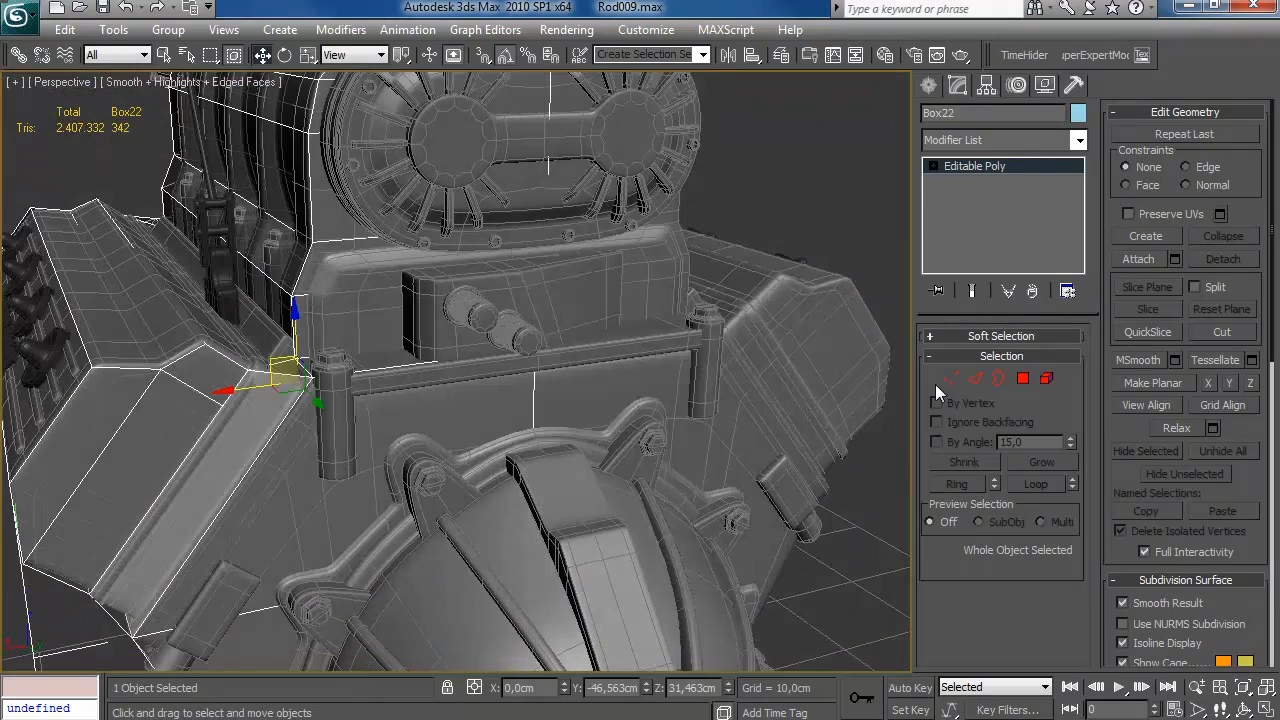
- Connect the three ledge edges at the engine's rear with two segments and a slide of -12
{"action": "key", "text": "2"}
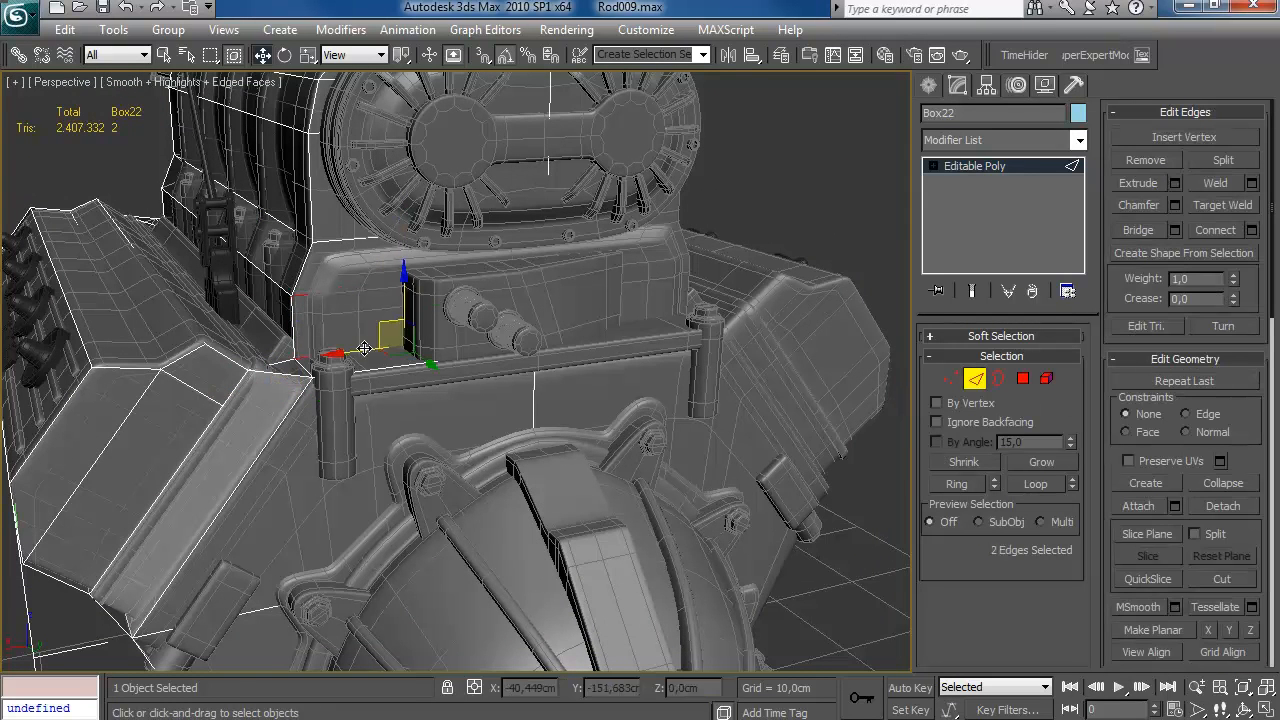
{"action": "left_click", "coordinate": [1251, 229]}
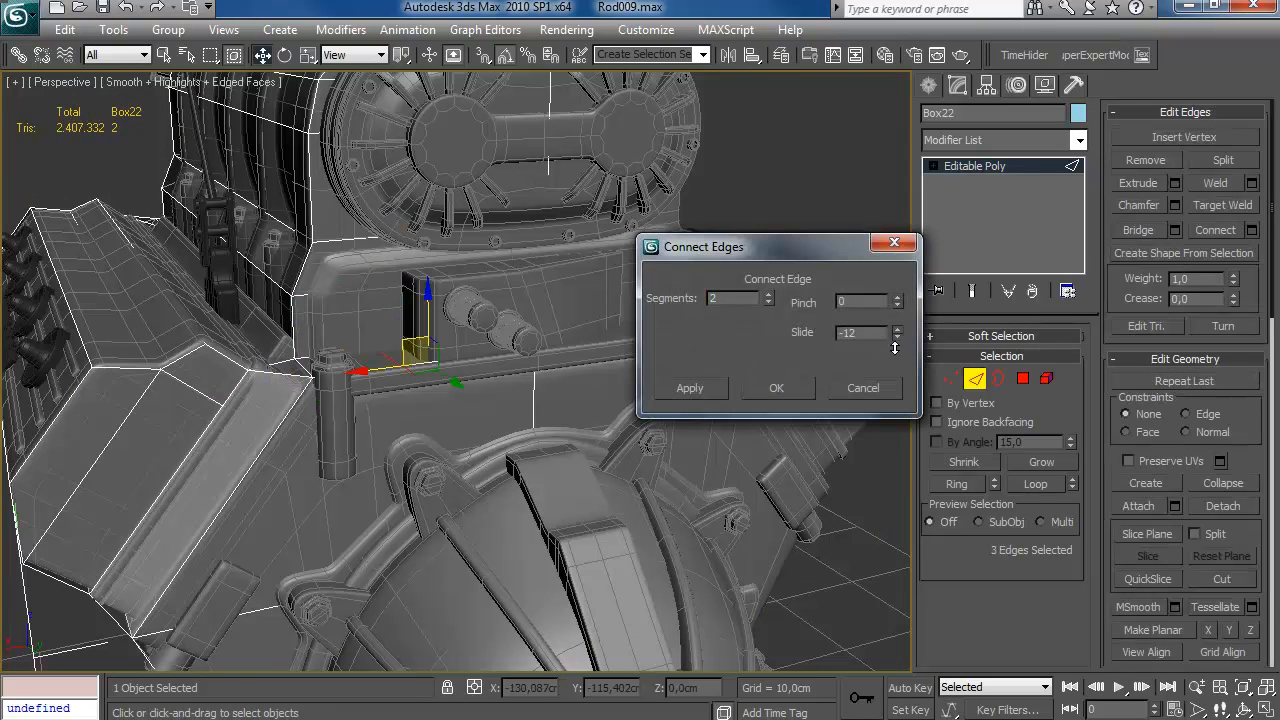
{"action": "left_click", "coordinate": [776, 388]}
- Fit the new ledge edges and vertices to the outline of the high-poly block above the bell housing
{"action": "left_click", "coordinate": [434, 283]}
{"action": "key", "text": "F3"}
{"action": "key", "text": "F3"}
{"action": "key", "text": "F3"}
{"action": "left_click_drag", "start_coordinate": [436, 220], "coordinate": [436, 206]}
{"action": "mouse_move", "coordinate": [577, 286]}
{"action": "middle_mouse_down", "text": "alt"}
{"action": "mouse_move", "coordinate": [478, 300]}
{"action": "mouse_move", "coordinate": [606, 251]}
{"action": "mouse_move", "coordinate": [611, 283]}
{"action": "mouse_move", "coordinate": [580, 190]}
{"action": "middle_mouse_up", "text": "alt"}
{"action": "key", "text": "1"}
{"action": "left_click", "coordinate": [580, 245]}
{"action": "key", "text": "F3"}
- Extrude the ledge polygon upward with Local Normal to the top of the high-poly block
{"action": "left_click", "coordinate": [1022, 378]}
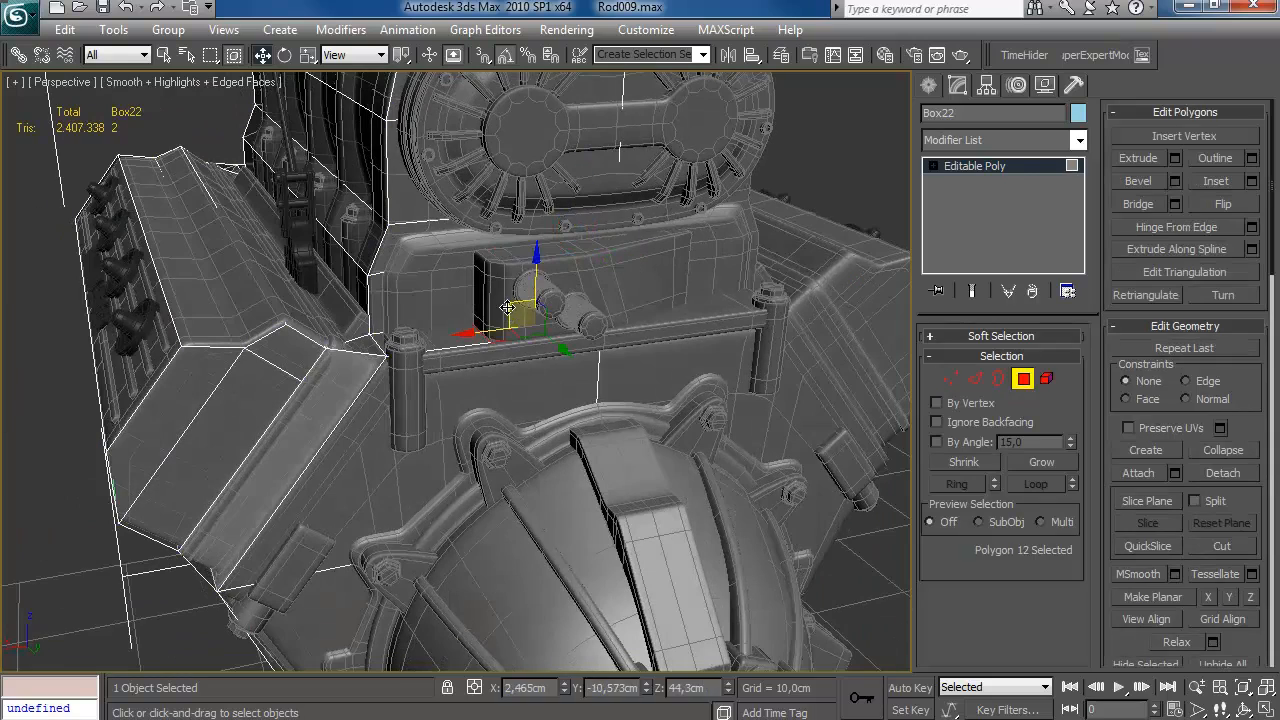
{"action": "left_click", "coordinate": [1174, 158]}
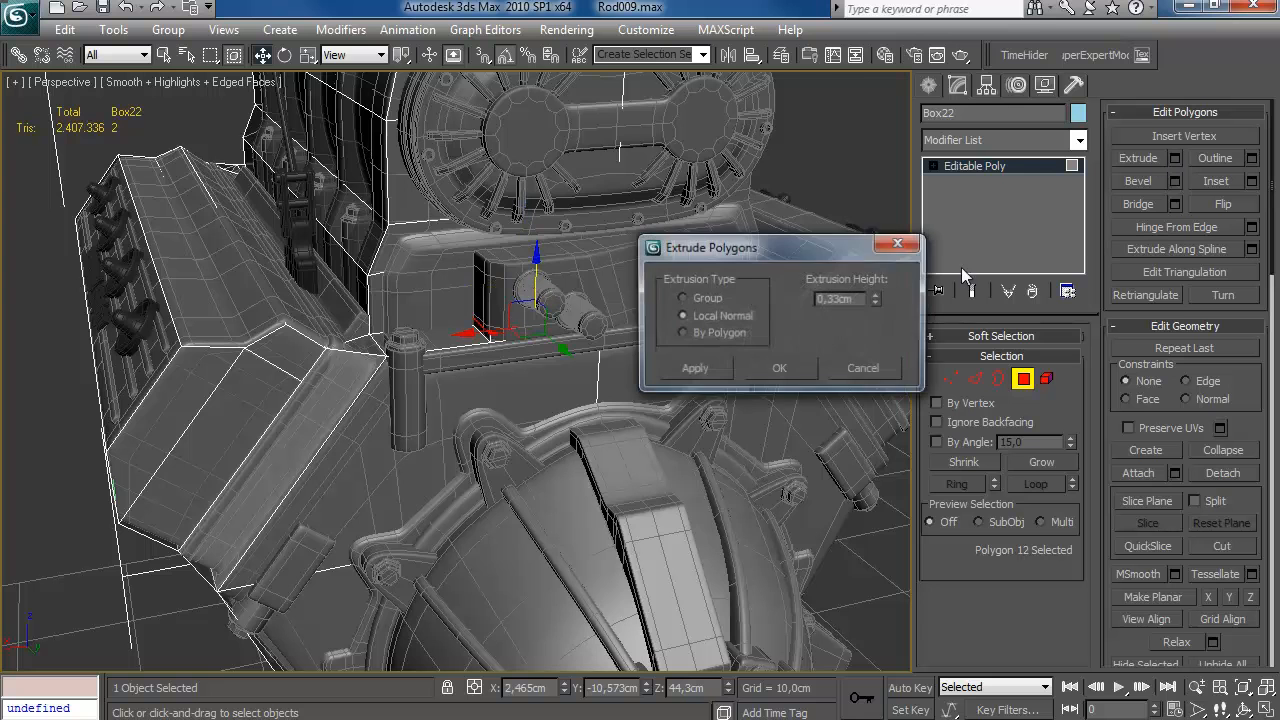
{"action": "right_click", "coordinate": [876, 298]}
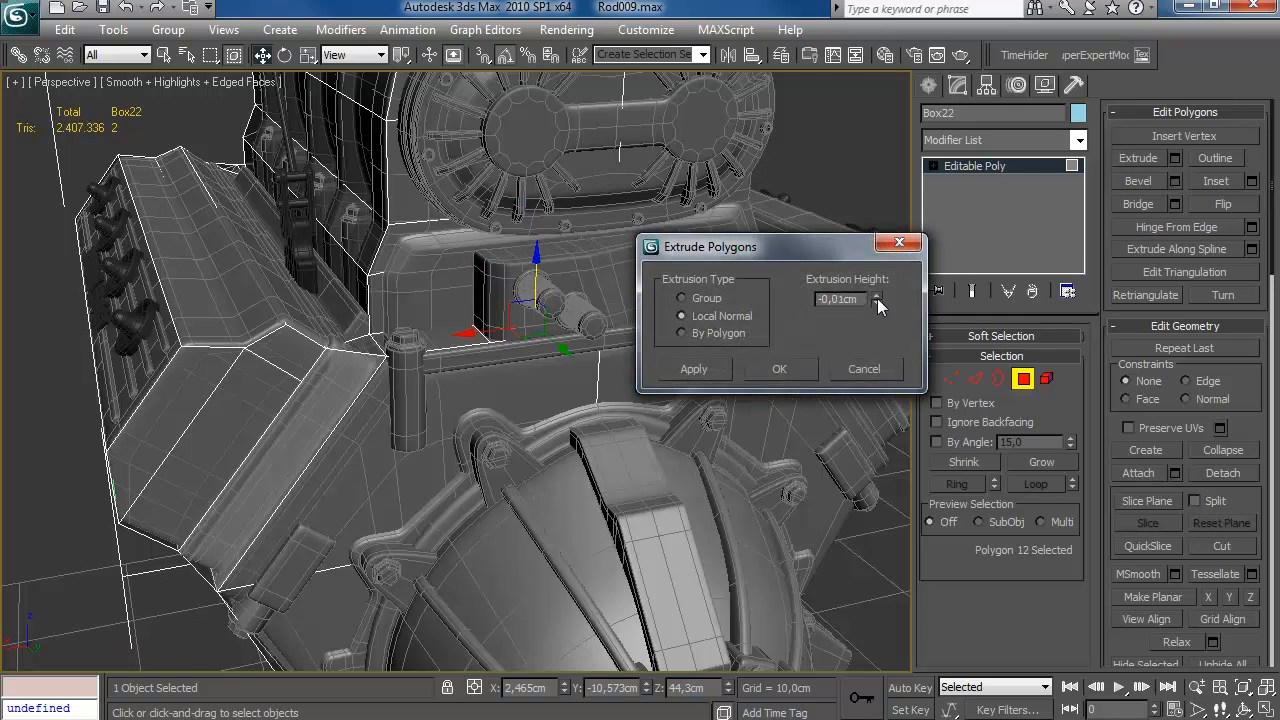
{"action": "left_click", "coordinate": [779, 369]}
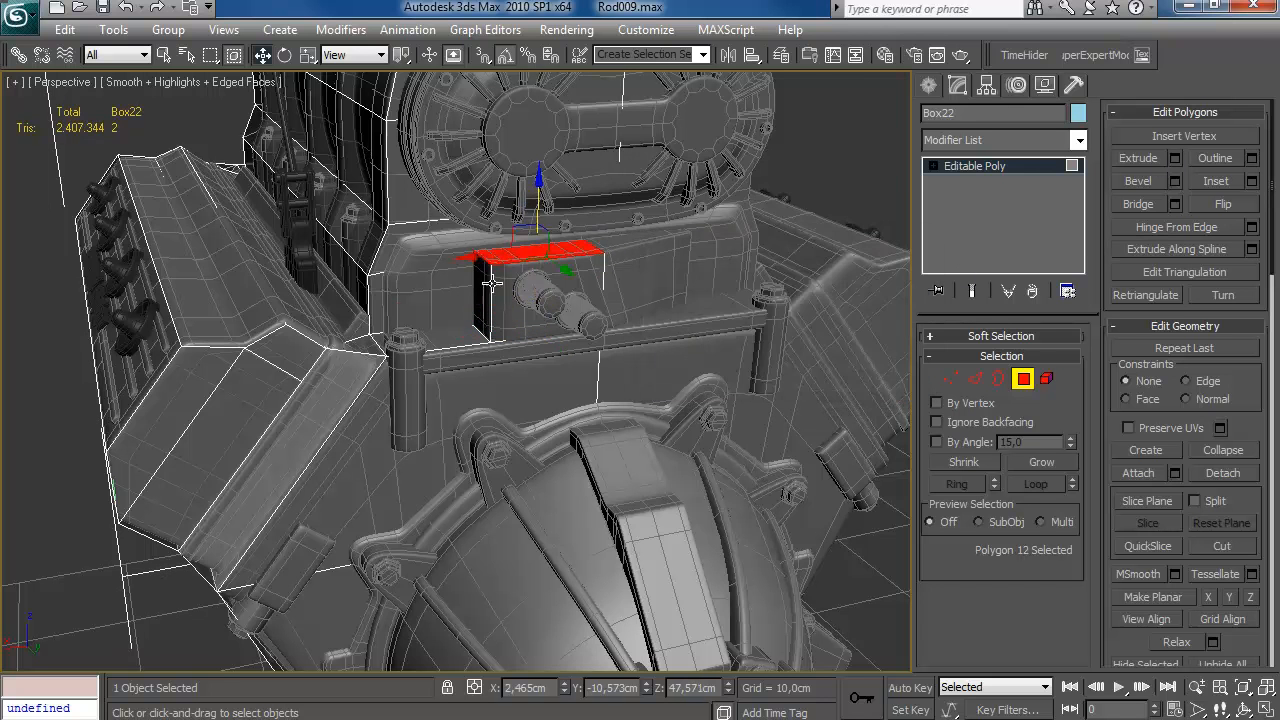
- Target weld the extruded rear block's upper vertices to the housing and delete its polygon on the centre plane
{"action": "key", "text": "1"}
{"action": "key", "text": "F3"}
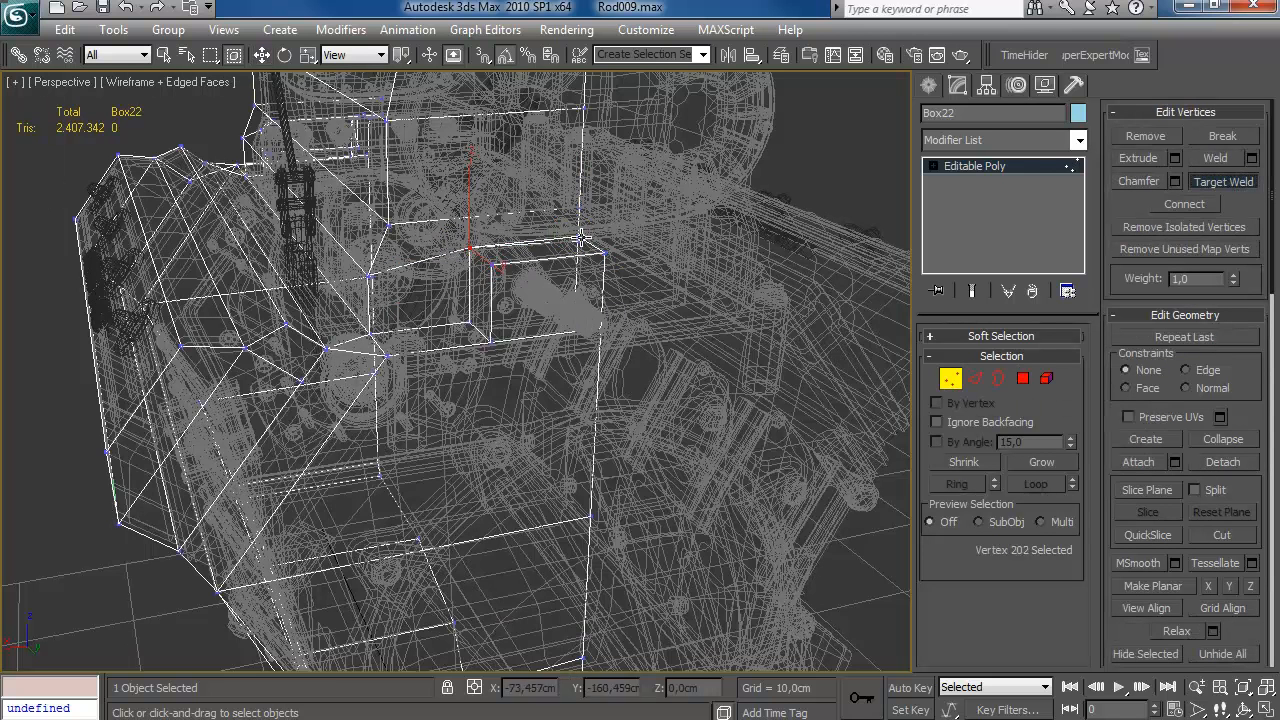
{"action": "key", "text": "4"}
{"action": "left_click", "coordinate": [600, 283]}
{"action": "key", "text": "F3"}
{"action": "mouse_move", "coordinate": [604, 306]}
{"action": "middle_mouse_down", "text": "alt"}
{"action": "mouse_move", "coordinate": [597, 317]}
{"action": "mouse_move", "coordinate": [611, 294]}
{"action": "mouse_move", "coordinate": [546, 300]}
{"action": "mouse_move", "coordinate": [554, 290]}
{"action": "middle_mouse_up", "text": "alt"}
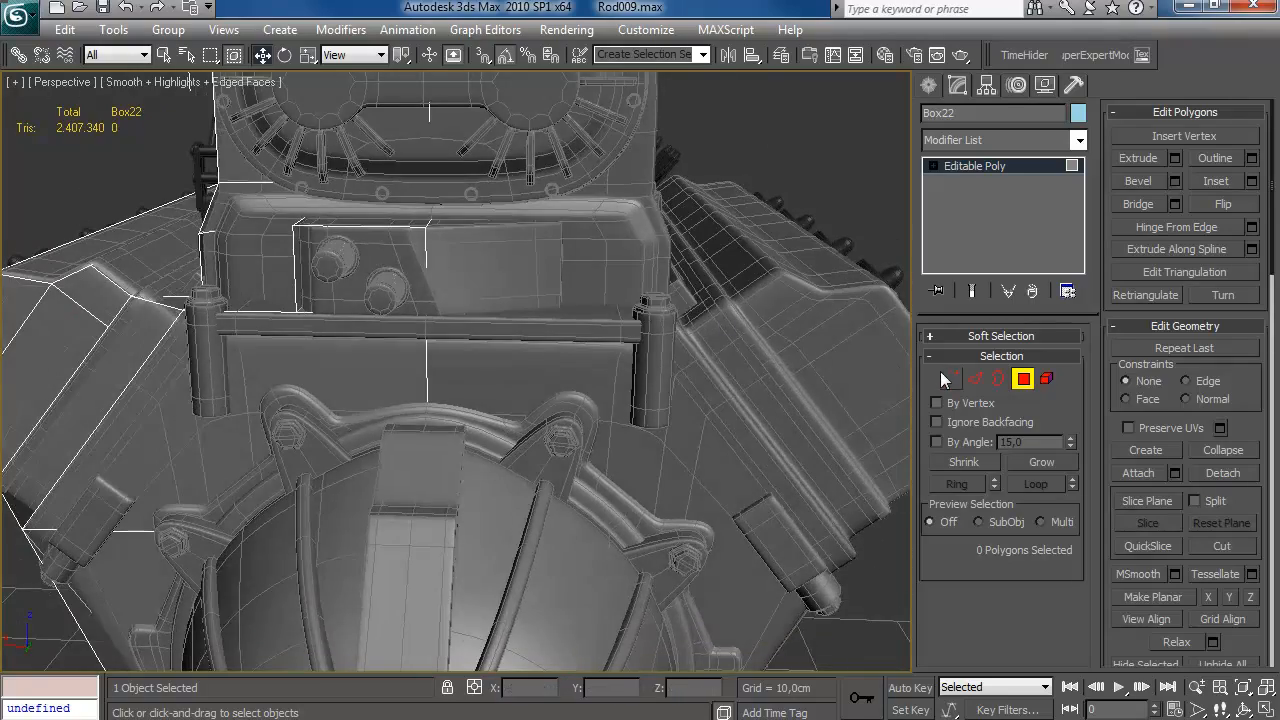
- Examine the engine's front, supercharger side and HEMI 540 valve cover for details missing from the low-poly mesh
{"action": "mouse_move", "coordinate": [507, 330]}
{"action": "middle_mouse_down", "text": "alt"}
{"action": "mouse_move", "coordinate": [580, 363]}
{"action": "mouse_move", "coordinate": [566, 376]}
{"action": "mouse_move", "coordinate": [592, 352]}
{"action": "mouse_move", "coordinate": [569, 371]}
{"action": "mouse_move", "coordinate": [562, 349]}
{"action": "mouse_move", "coordinate": [504, 340]}
{"action": "mouse_move", "coordinate": [599, 298]}
{"action": "mouse_move", "coordinate": [403, 254]}
{"action": "mouse_move", "coordinate": [580, 249]}
{"action": "mouse_move", "coordinate": [523, 333]}
{"action": "mouse_move", "coordinate": [466, 320]}
{"action": "mouse_move", "coordinate": [469, 330]}
{"action": "mouse_move", "coordinate": [647, 336]}
{"action": "mouse_move", "coordinate": [605, 359]}
{"action": "mouse_move", "coordinate": [674, 440]}
{"action": "mouse_move", "coordinate": [517, 377]}
{"action": "mouse_move", "coordinate": [523, 400]}
{"action": "mouse_move", "coordinate": [586, 378]}
{"action": "mouse_move", "coordinate": [478, 411]}
{"action": "mouse_move", "coordinate": [300, 408]}
{"action": "middle_mouse_up", "text": "alt"}
{"action": "key", "text": "2"}
{"action": "key", "text": "1"}
{"action": "left_click", "coordinate": [558, 387]}
{"action": "key", "text": "F3"}
{"action": "left_click", "coordinate": [611, 503], "text": "ctrl"}
{"action": "scroll", "coordinate": [505, 330], "scroll_direction": "down", "scroll_amount": 3}
{"action": "key", "text": "F3"}
{"action": "scroll", "coordinate": [523, 333], "scroll_direction": "up", "scroll_amount": 3}
{"action": "scroll", "coordinate": [466, 347], "scroll_direction": "down", "scroll_amount": 6}
{"action": "scroll", "coordinate": [523, 400], "scroll_direction": "up", "scroll_amount": 2}
{"action": "scroll", "coordinate": [429, 446], "scroll_direction": "up", "scroll_amount": 3}
{"action": "middle_click_drag", "start_coordinate": [429, 446], "coordinate": [700, 480], "text": "alt"}
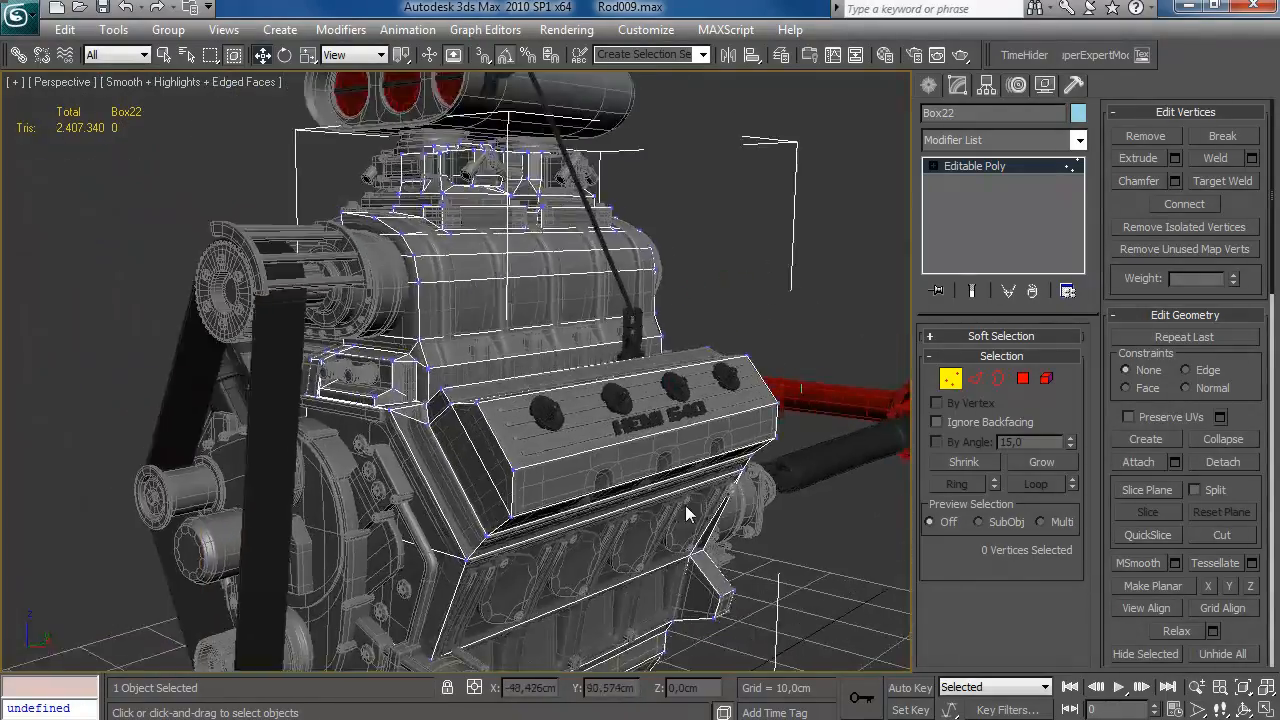
{"action": "scroll", "coordinate": [614, 489], "scroll_direction": "up", "scroll_amount": 3}
{"action": "middle_click_drag", "start_coordinate": [614, 489], "coordinate": [404, 377], "text": "alt"}
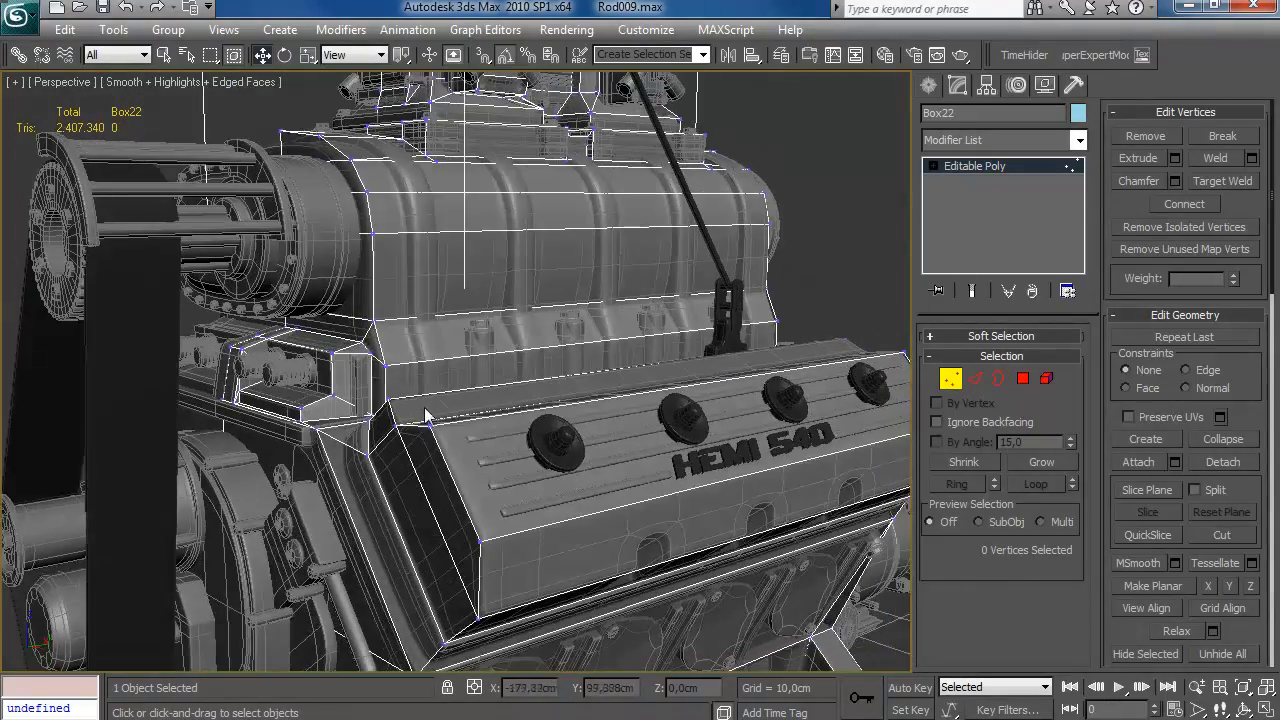
{"action": "mouse_move", "coordinate": [435, 422]}
{"action": "middle_mouse_down", "text": "alt"}
{"action": "mouse_move", "coordinate": [434, 380]}
{"action": "mouse_move", "coordinate": [451, 371]}
{"action": "mouse_move", "coordinate": [400, 419]}
{"action": "mouse_move", "coordinate": [427, 488]}
{"action": "mouse_move", "coordinate": [417, 406]}
{"action": "middle_mouse_up", "text": "alt"}
{"action": "scroll", "coordinate": [446, 407], "scroll_direction": "down", "scroll_amount": 2}
{"action": "scroll", "coordinate": [412, 414], "scroll_direction": "up", "scroll_amount": 3}
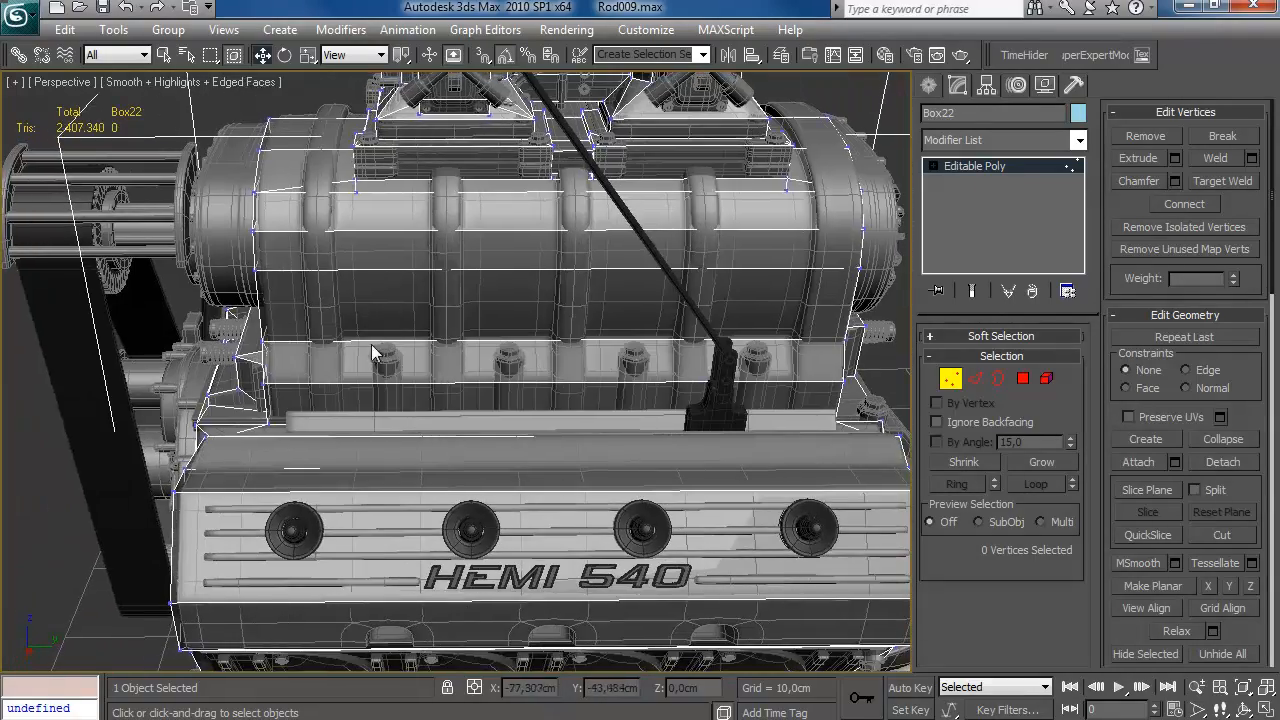
{"action": "middle_click_drag", "start_coordinate": [414, 318], "coordinate": [455, 368], "text": "alt"}
{"action": "scroll", "coordinate": [395, 315], "scroll_direction": "down", "scroll_amount": 3}
{"action": "scroll", "coordinate": [497, 330], "scroll_direction": "down", "scroll_amount": 3}
{"action": "scroll", "coordinate": [480, 371], "scroll_direction": "up", "scroll_amount": 3}
- Connect the valve cover's long lower edges with three segments, pinch -6 and slide 0, through the recess centres
{"action": "left_click", "coordinate": [975, 378]}
{"action": "left_click", "coordinate": [283, 404]}
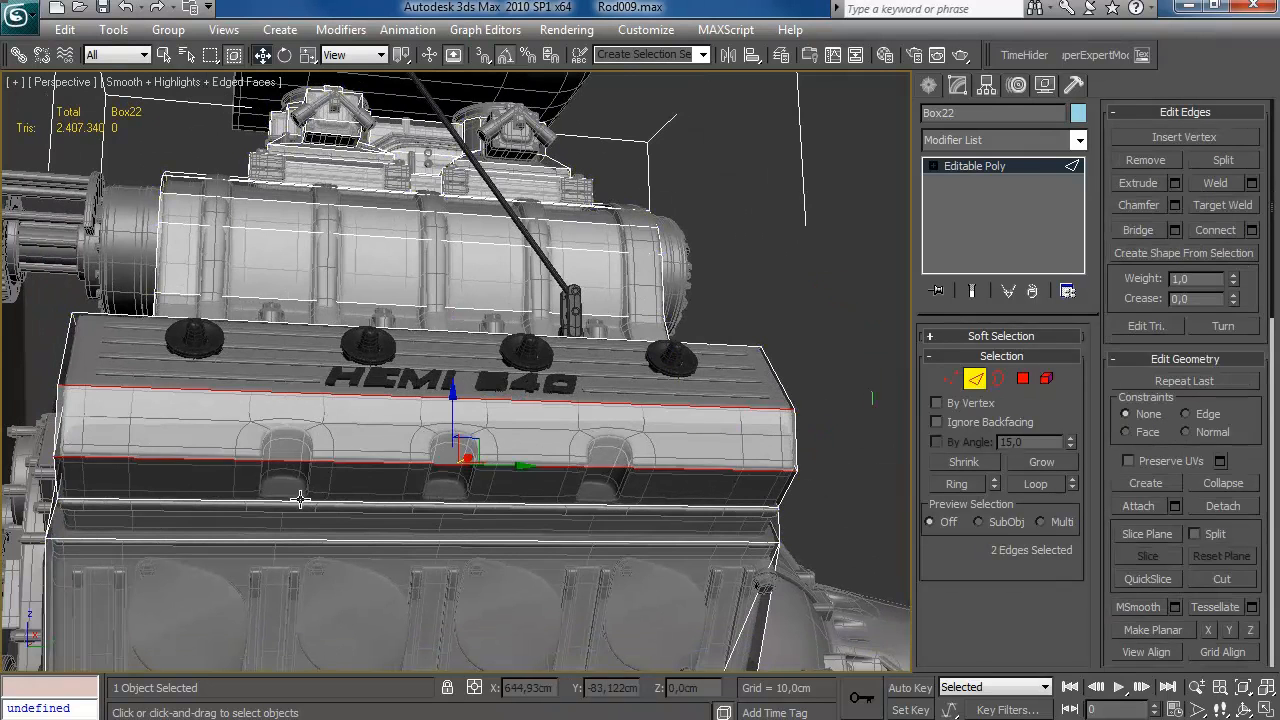
{"action": "left_click", "coordinate": [1251, 230]}
{"action": "middle_click_drag", "start_coordinate": [546, 432], "coordinate": [545, 400], "text": "alt"}
{"action": "right_click", "coordinate": [896, 332]}
{"action": "left_click_drag", "start_coordinate": [897, 303], "coordinate": [897, 310]}
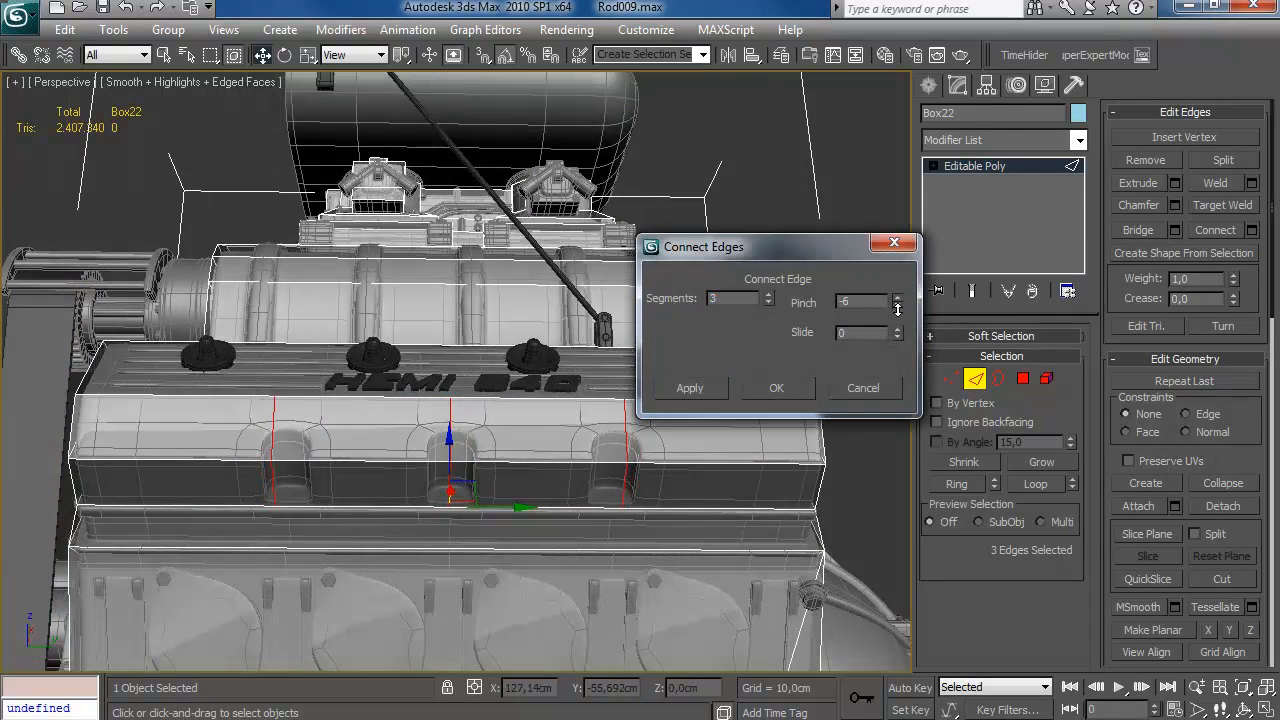
{"action": "left_click", "coordinate": [776, 388]}
- Chamfer the three new edge lines on the valve cover to the width of the high-poly recesses
{"action": "left_click", "coordinate": [1175, 205]}
{"action": "middle_click_drag", "start_coordinate": [420, 425], "coordinate": [409, 412], "text": "alt"}
{"action": "key", "text": "Return"}
- Connect the recess strips' side edges with one segment and slide -5, and delete the polygons covering the upper part of the three recesses
{"action": "left_click", "coordinate": [266, 413]}
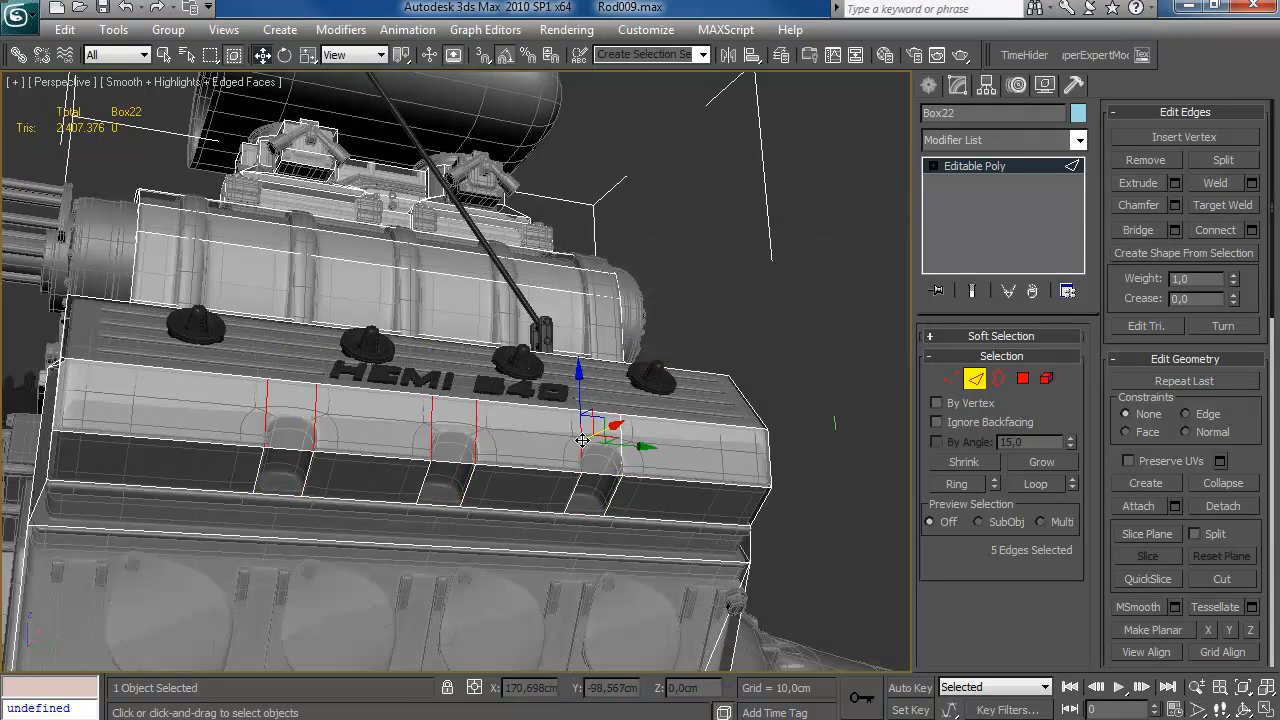
{"action": "left_click", "coordinate": [1252, 230]}
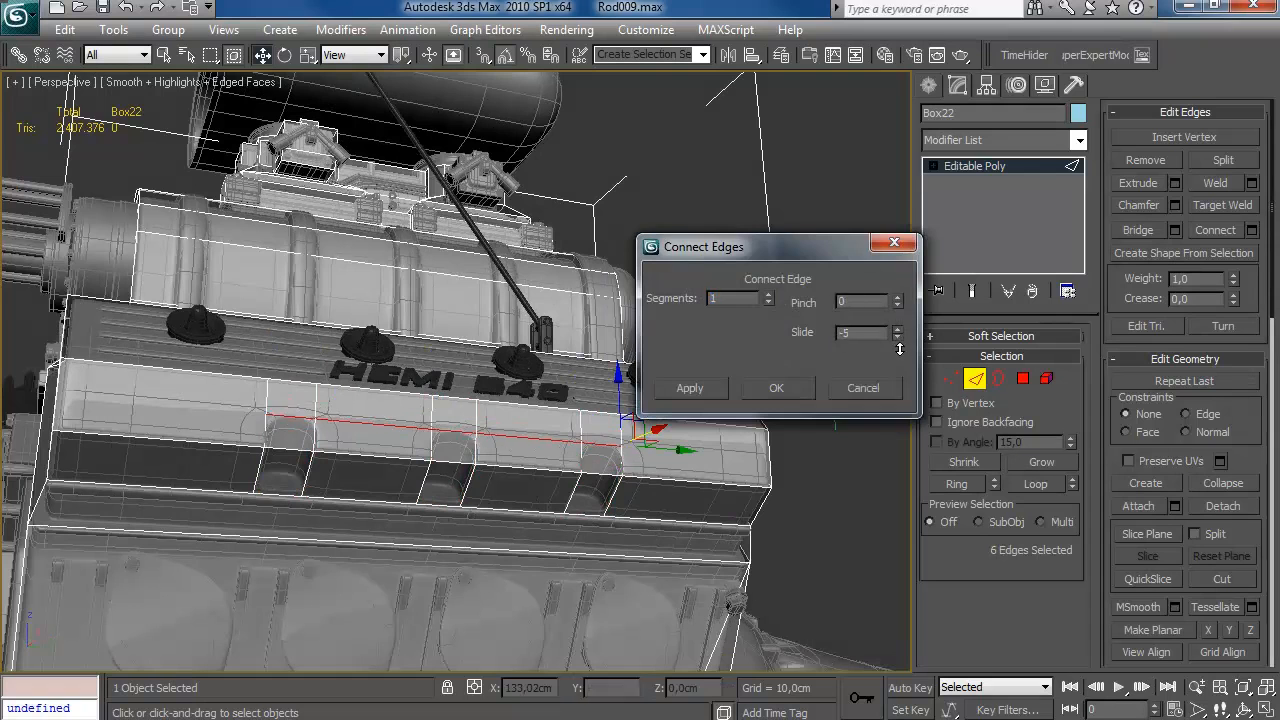
{"action": "left_click", "coordinate": [776, 388]}
{"action": "middle_click_drag", "start_coordinate": [520, 430], "coordinate": [440, 453], "text": "alt"}
{"action": "key", "text": "4"}
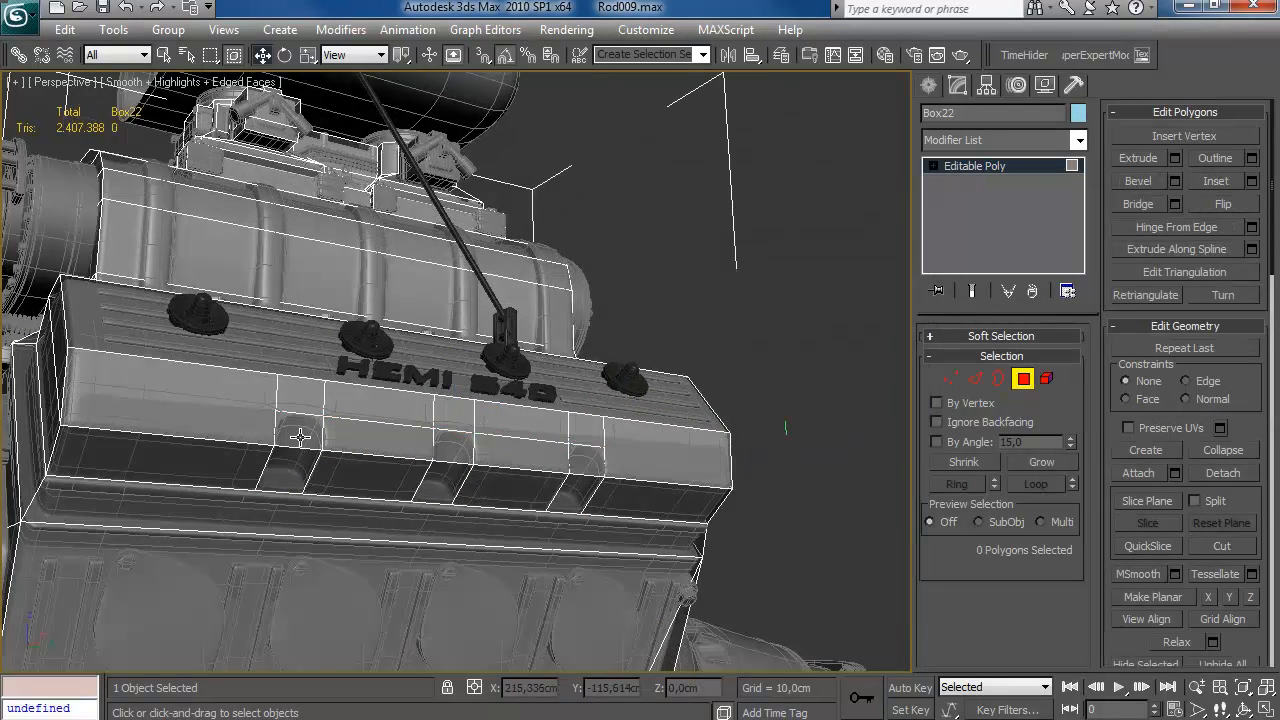
{"action": "key", "text": "Delete"}
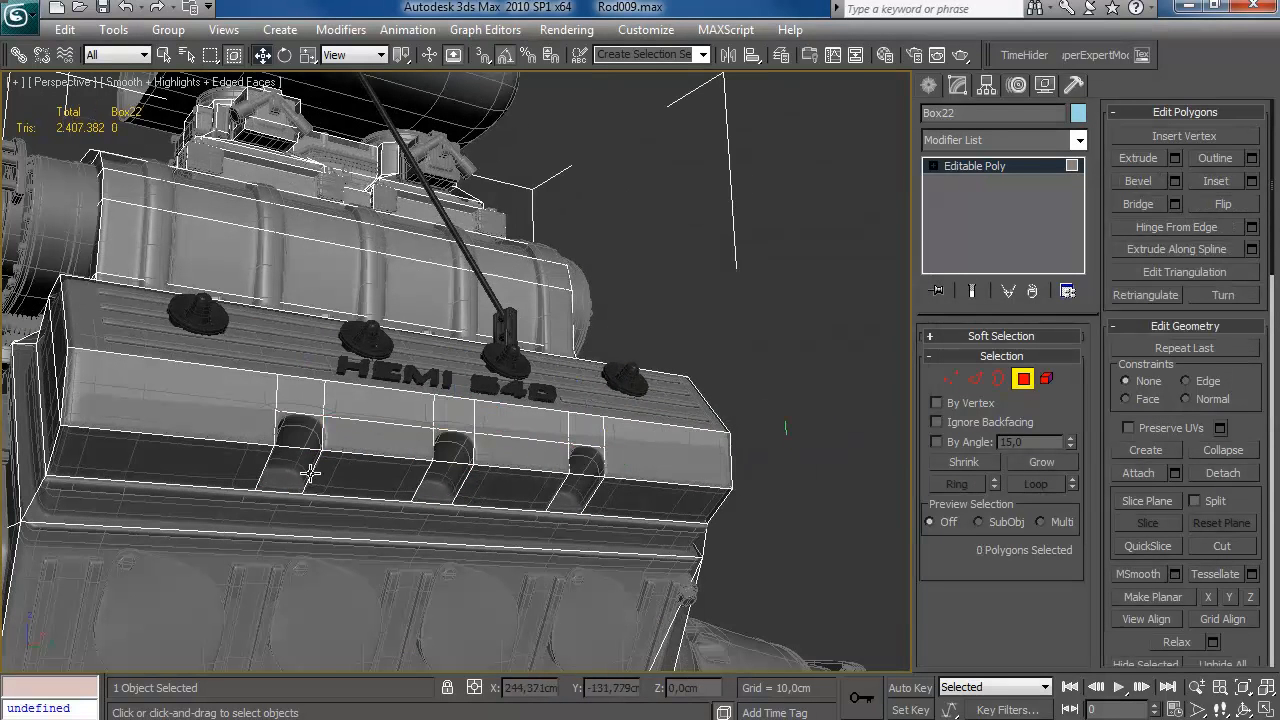
- Extrude the three lower recess polygons inward to the high-poly recess depth and delete the extrusions' surplus upper side polygons
{"action": "left_click", "coordinate": [1175, 158]}
{"action": "left_click_drag", "start_coordinate": [876, 298], "coordinate": [877, 308]}
{"action": "left_click", "coordinate": [779, 369]}
{"action": "middle_click_drag", "start_coordinate": [600, 390], "coordinate": [550, 388], "text": "alt"}
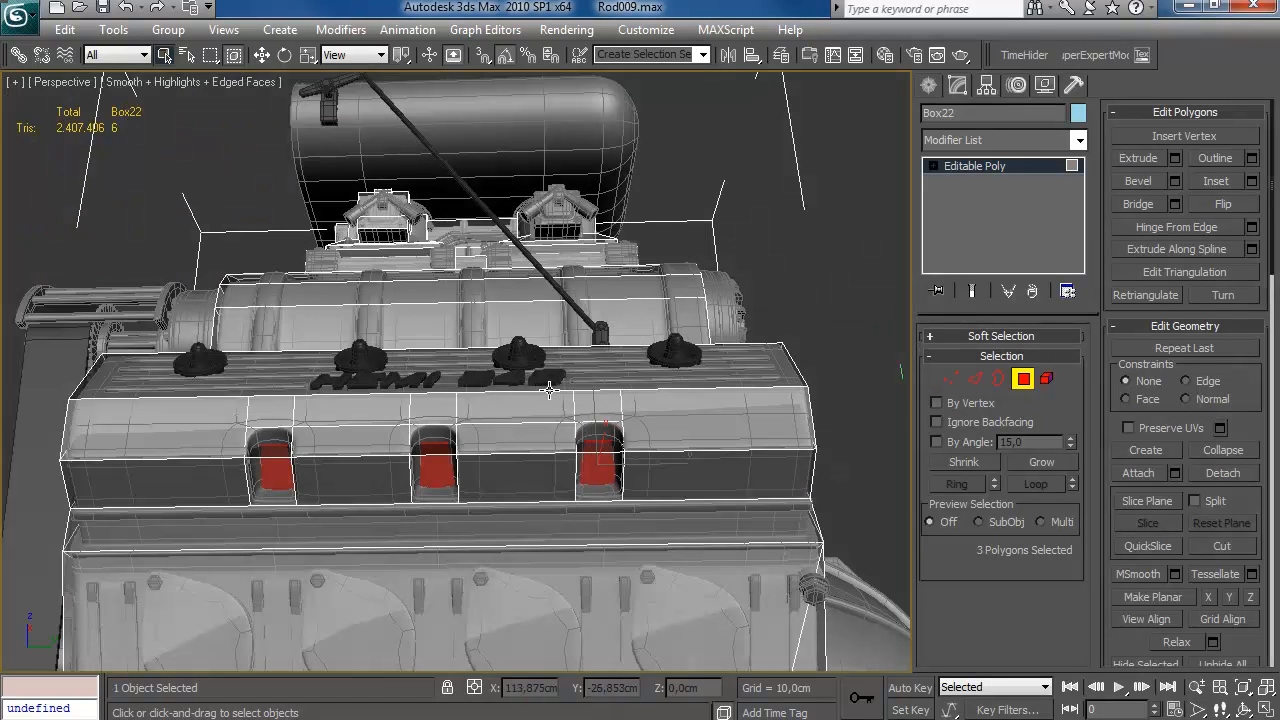
{"action": "left_click", "coordinate": [1022, 379]}
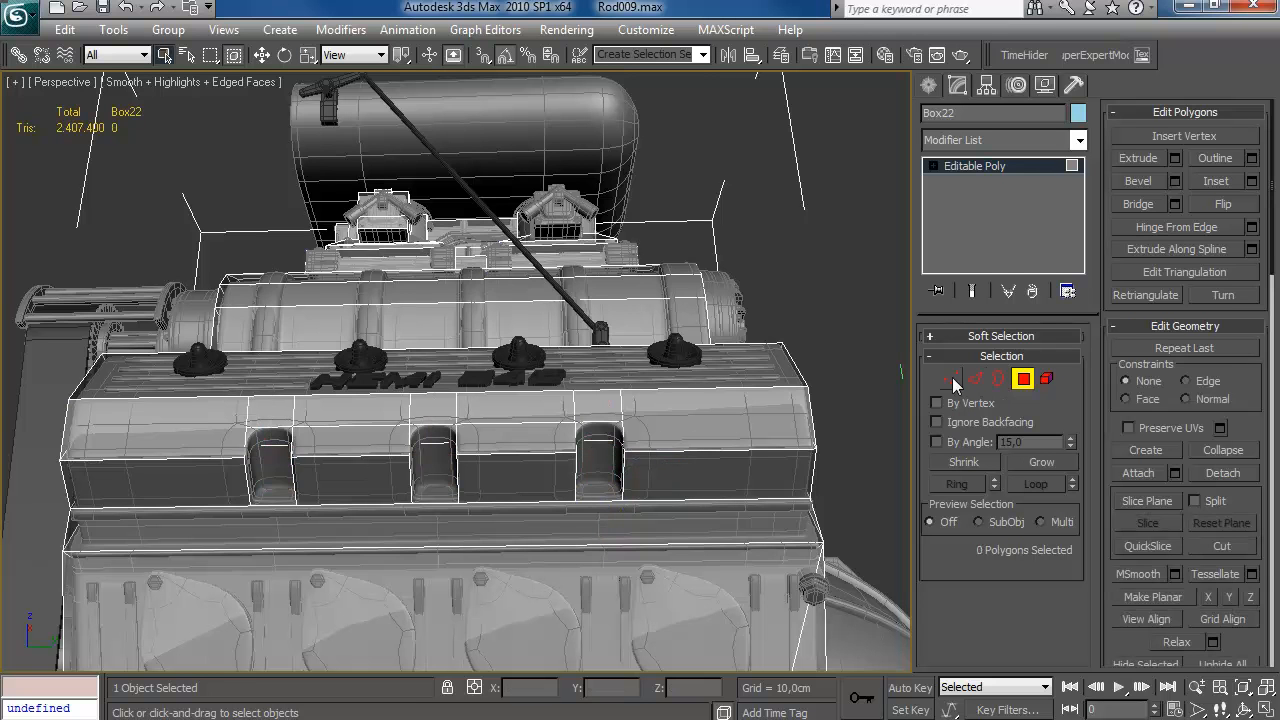
- Target weld the inner upper recess vertices to the opening's upper corners and scale the three inner polygons narrower
{"action": "key", "text": "1"}
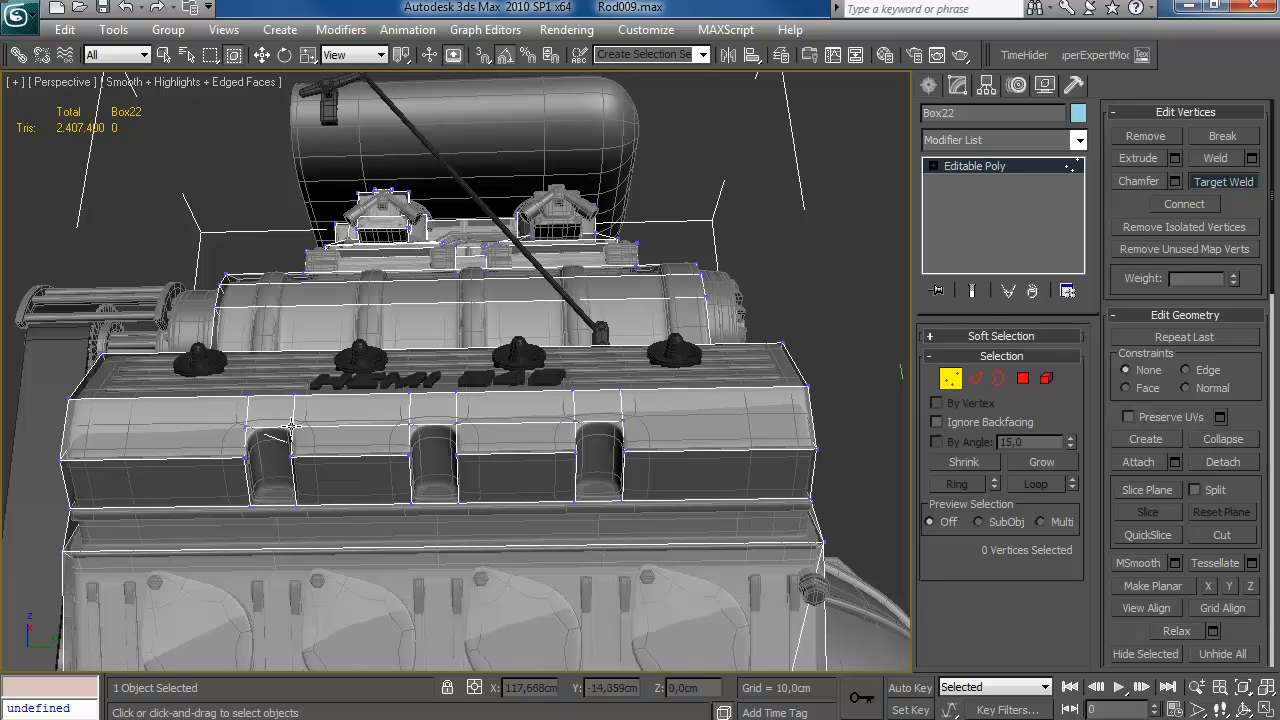
{"action": "key", "text": "4"}
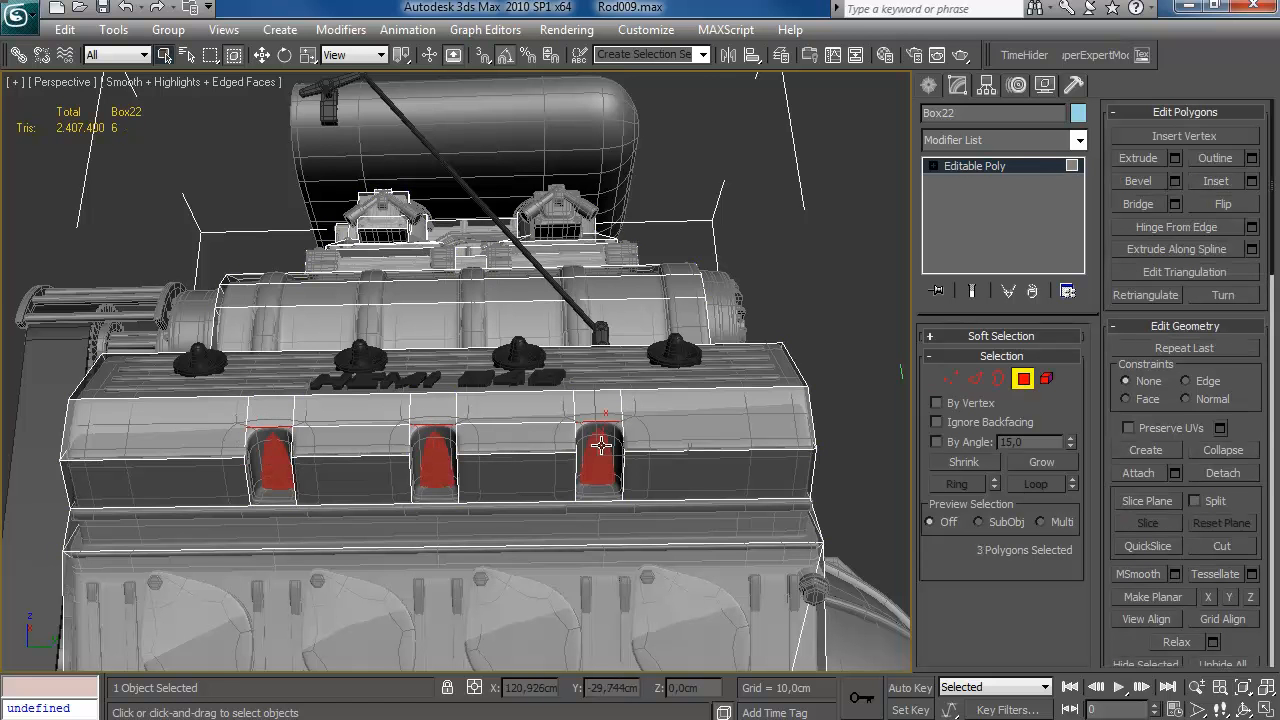
{"action": "middle_click_drag", "start_coordinate": [611, 462], "coordinate": [440, 506], "text": "alt"}
- Collapse the short edge above each recess and weld its vertices with a 0,52 cm threshold
{"action": "left_click", "coordinate": [950, 379]}
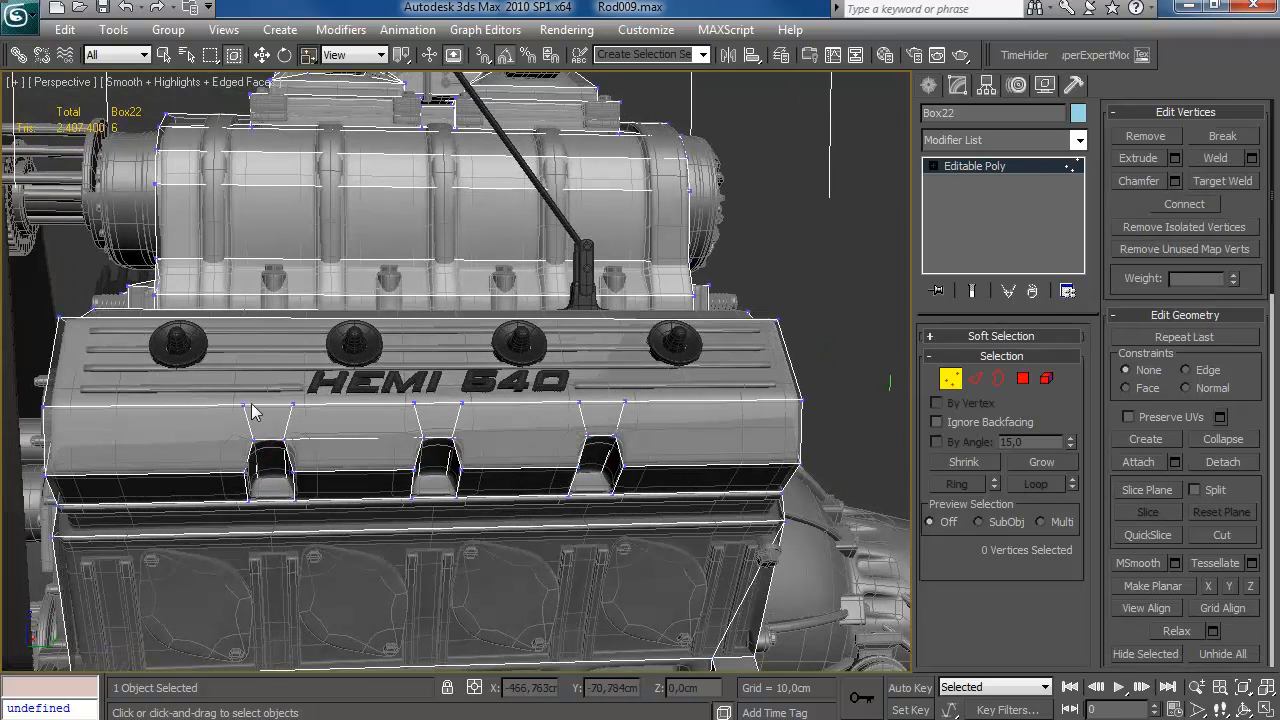
{"action": "key", "text": "2"}
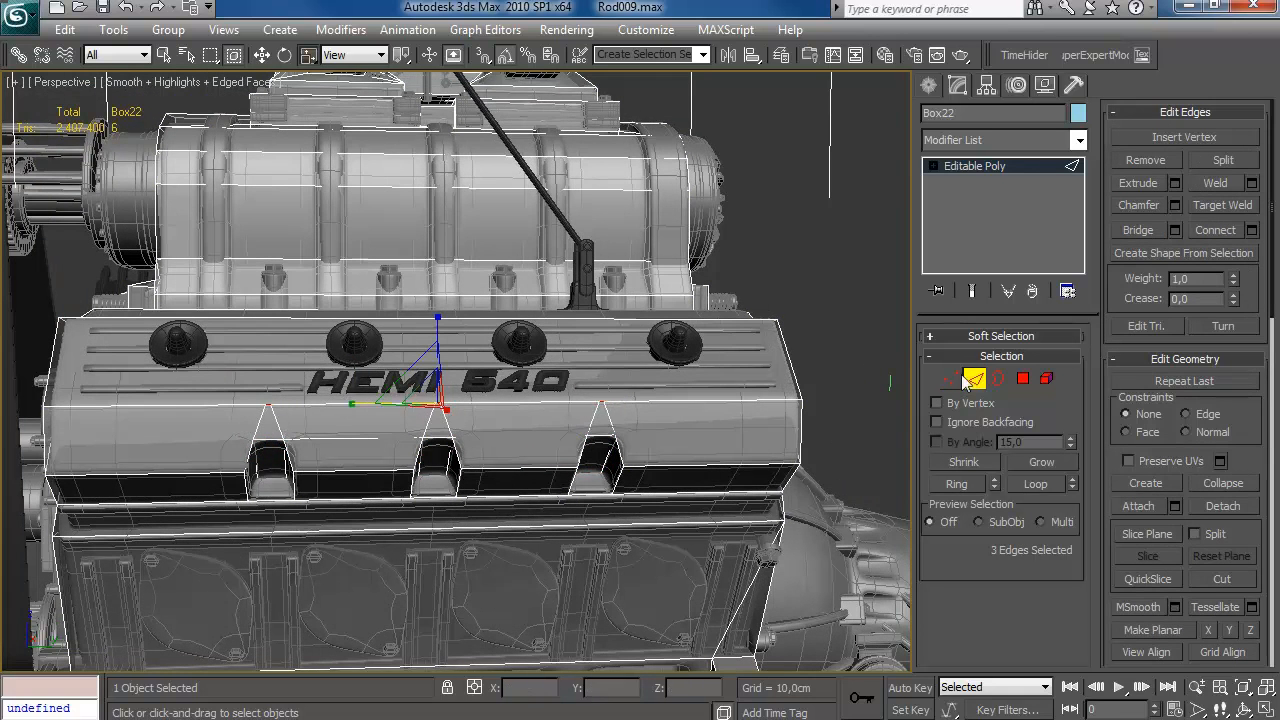
{"action": "key", "text": "1"}
{"action": "left_click", "coordinate": [1251, 160]}
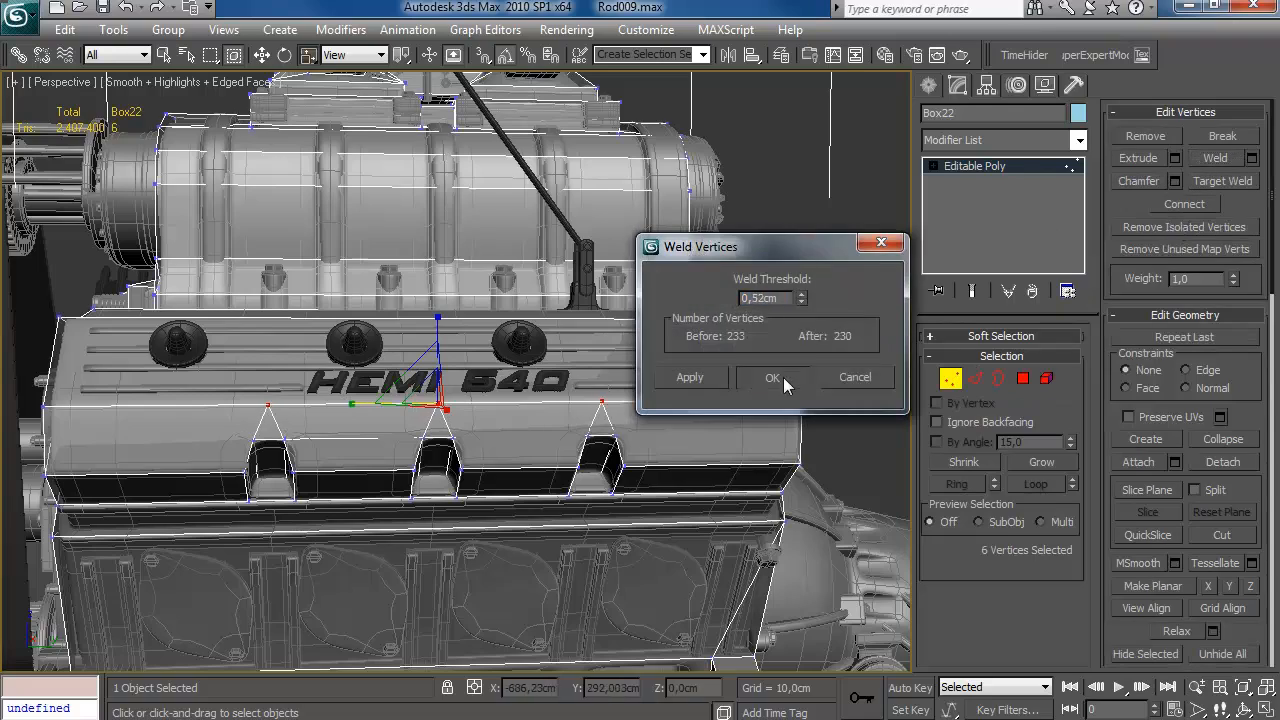
{"action": "left_click", "coordinate": [771, 377]}
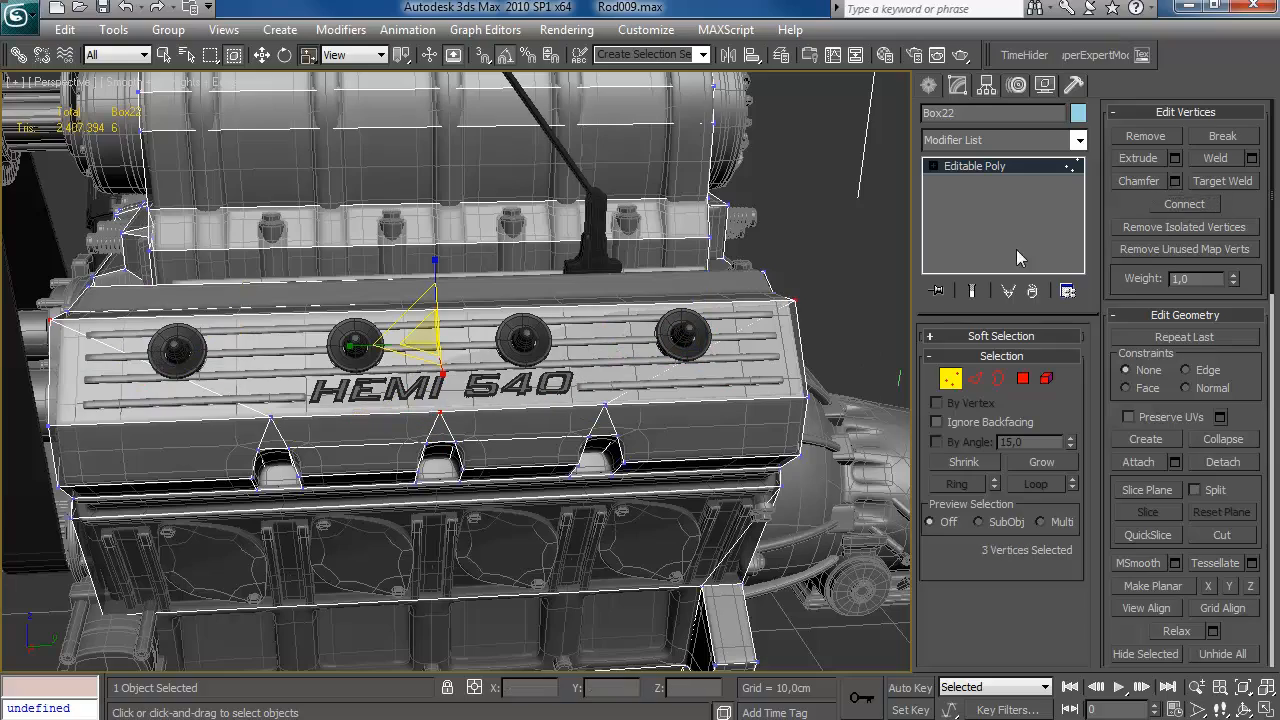
- Connect the valve cover's outer corner vertices to the vertices above the recesses with new edges
{"action": "left_click", "coordinate": [613, 360]}
{"action": "middle_click_drag", "start_coordinate": [613, 360], "coordinate": [313, 362], "text": "alt"}
{"action": "scroll", "coordinate": [554, 340], "scroll_direction": "down", "scroll_amount": 3}
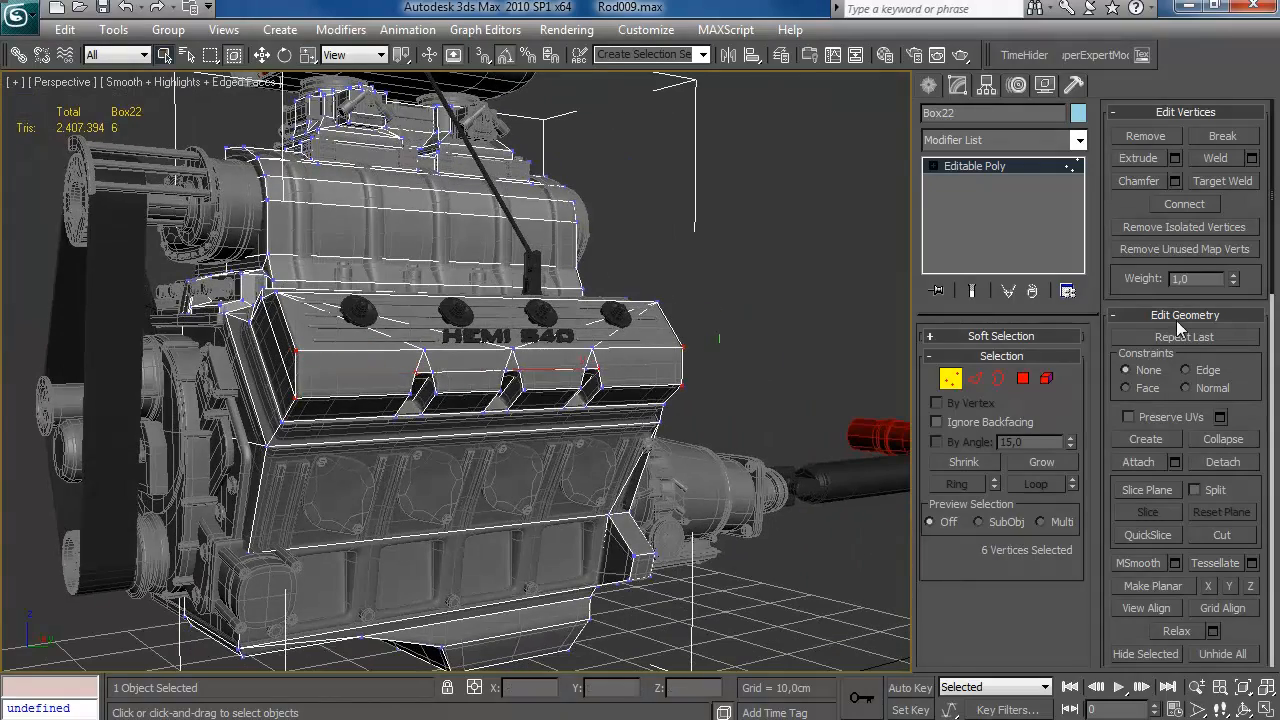
- Examine the valve cover, supercharger and pulley side of the engine against the high-poly model for remaining gaps
{"action": "middle_click_drag", "start_coordinate": [516, 326], "coordinate": [552, 335], "text": "alt"}
{"action": "scroll", "coordinate": [598, 410], "scroll_direction": "up", "scroll_amount": 5}
{"action": "scroll", "coordinate": [598, 410], "scroll_direction": "up", "scroll_amount": 3}
{"action": "scroll", "coordinate": [520, 410], "scroll_direction": "up", "scroll_amount": 4}
{"action": "scroll", "coordinate": [426, 303], "scroll_direction": "down", "scroll_amount": 5}
{"action": "middle_click_drag", "start_coordinate": [426, 303], "coordinate": [503, 432], "text": "alt"}
{"action": "scroll", "coordinate": [466, 400], "scroll_direction": "up", "scroll_amount": 3}
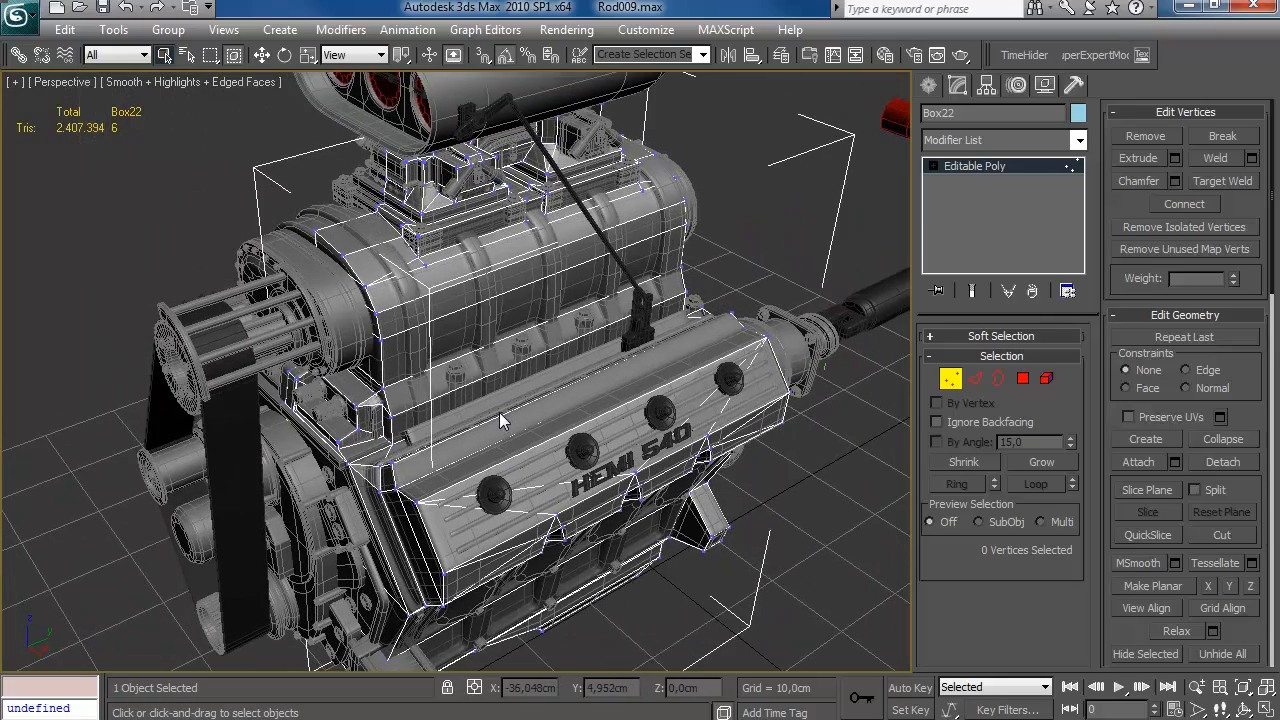
{"action": "middle_click_drag", "start_coordinate": [487, 405], "coordinate": [470, 305]}
{"action": "scroll", "coordinate": [473, 358], "scroll_direction": "down", "scroll_amount": 3}
{"action": "middle_click_drag", "start_coordinate": [470, 305], "coordinate": [508, 341]}
{"action": "scroll", "coordinate": [491, 441], "scroll_direction": "up", "scroll_amount": 2}
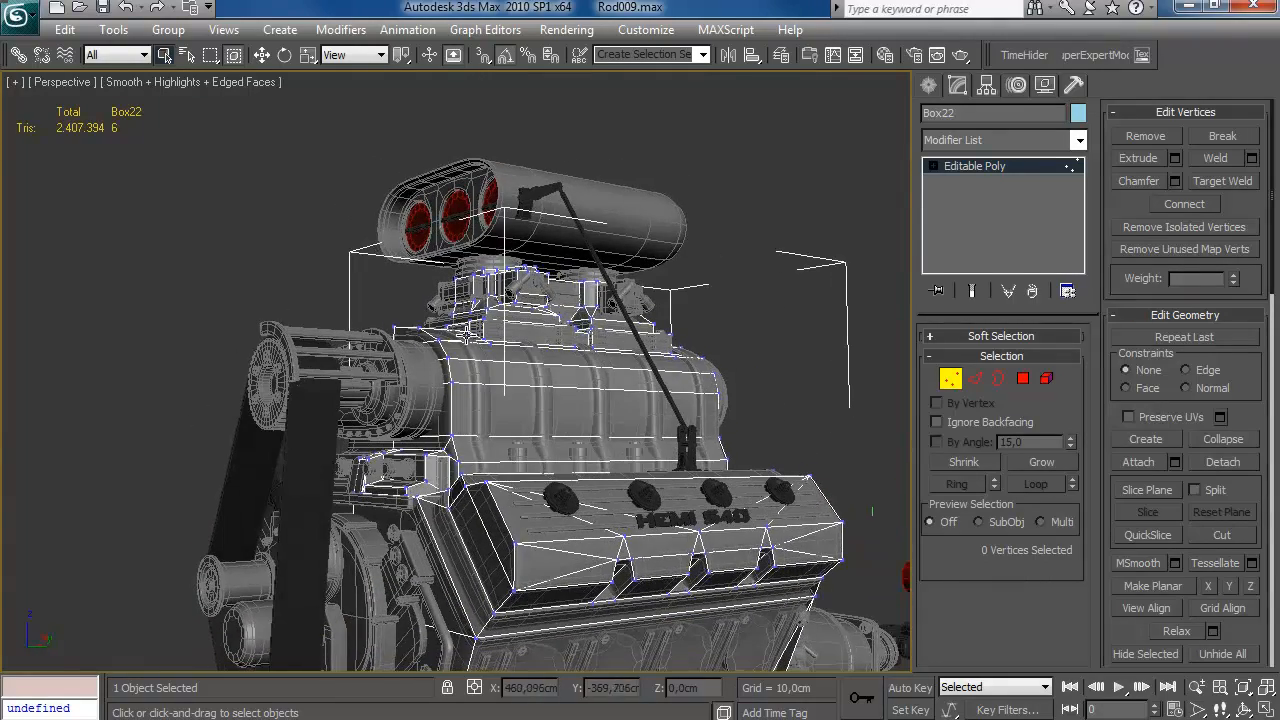
{"action": "middle_click_drag", "start_coordinate": [425, 413], "coordinate": [610, 350], "text": "alt"}
{"action": "scroll", "coordinate": [505, 461], "scroll_direction": "up", "scroll_amount": 8}
{"action": "scroll", "coordinate": [500, 423], "scroll_direction": "down", "scroll_amount": 3}
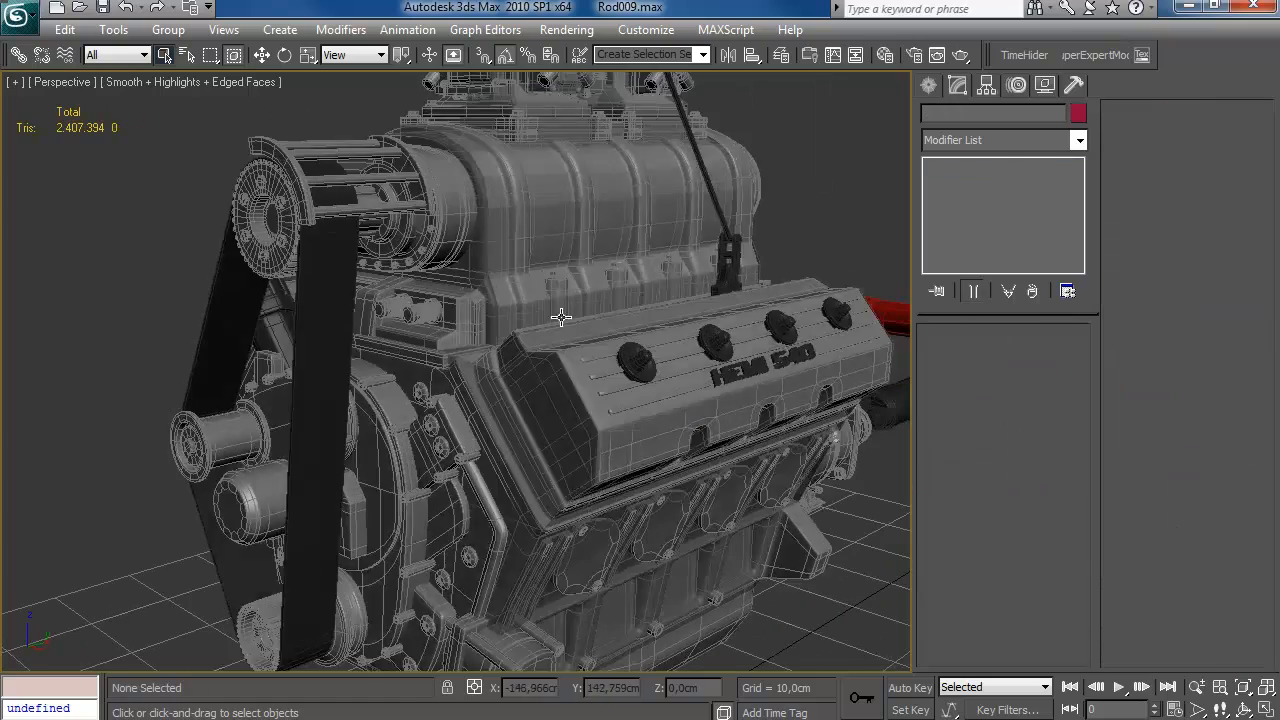
- Give the low-poly engine a grey object colour and show it alone without edged faces
{"action": "left_click", "coordinate": [518, 296]}
{"action": "left_click", "coordinate": [1078, 113]}
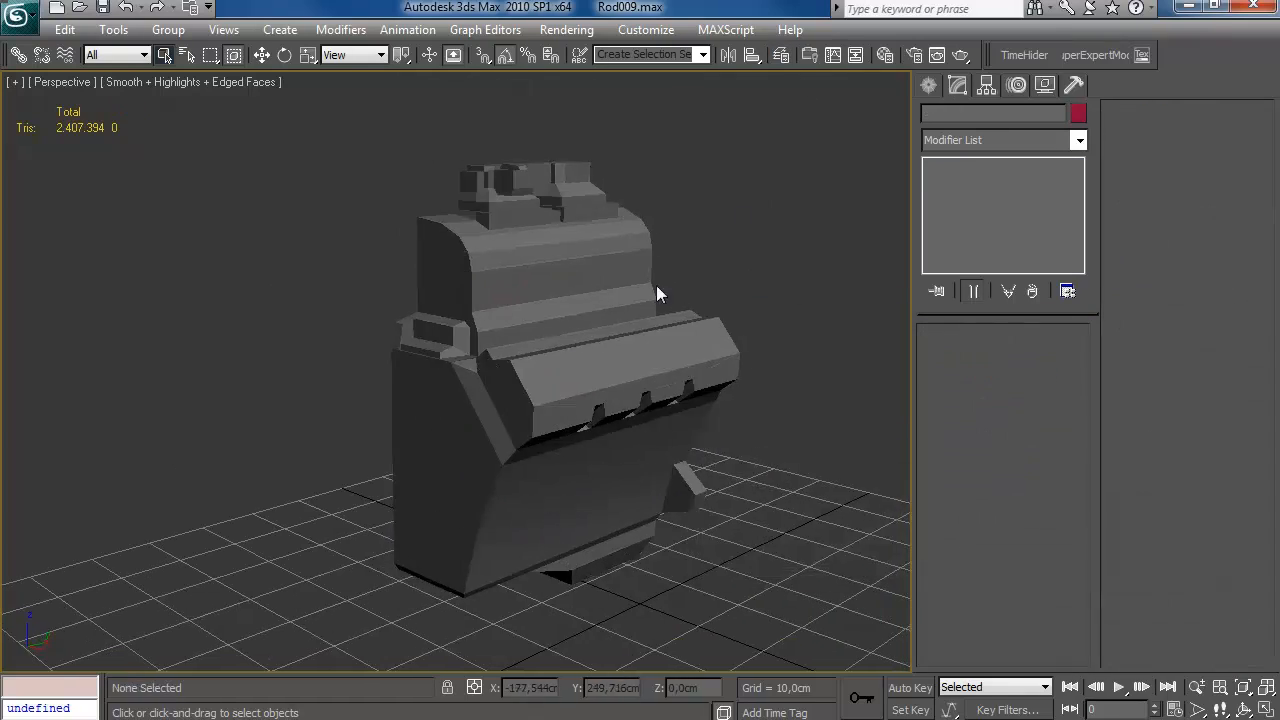
- Examine the silhouette and shading of the isolated low-poly engine half from several angles
{"action": "scroll", "coordinate": [650, 305], "scroll_direction": "down", "scroll_amount": 3}
{"action": "middle_click_drag", "start_coordinate": [634, 310], "coordinate": [539, 289], "text": "alt"}
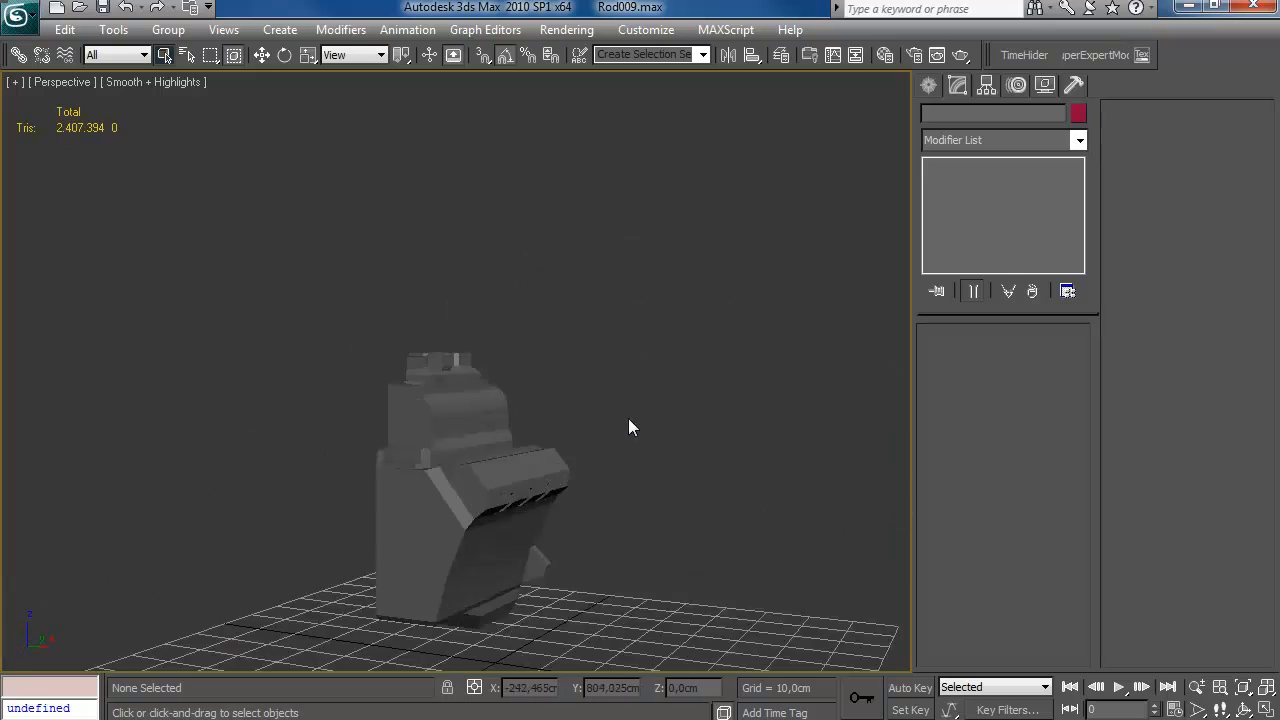
{"action": "middle_click_drag", "start_coordinate": [431, 394], "coordinate": [621, 367], "text": "alt"}
{"action": "middle_click_drag", "start_coordinate": [430, 477], "coordinate": [484, 492], "text": "alt"}
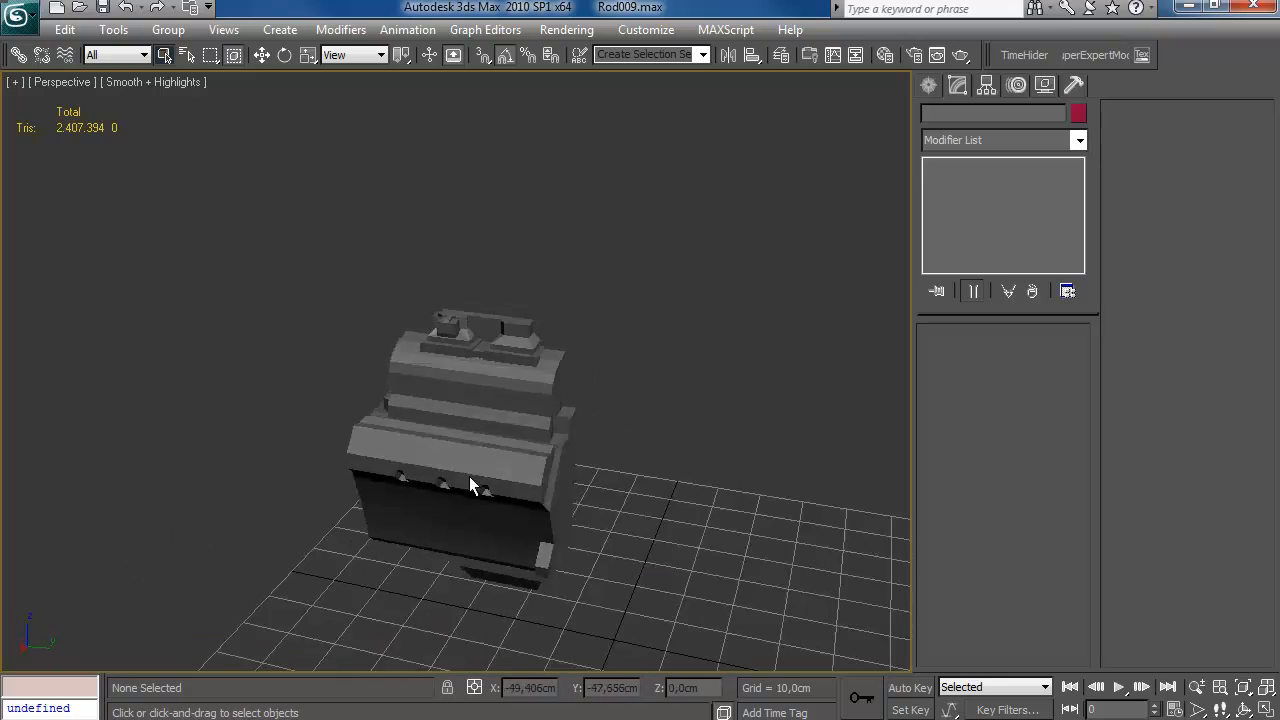
{"action": "middle_click_drag", "start_coordinate": [432, 385], "coordinate": [477, 394], "text": "alt"}
{"action": "mouse_move", "coordinate": [668, 388]}
{"action": "middle_mouse_down", "text": "alt"}
{"action": "mouse_move", "coordinate": [580, 326]}
{"action": "mouse_move", "coordinate": [645, 394]}
{"action": "middle_mouse_up", "text": "alt"}
{"action": "middle_click_drag", "start_coordinate": [433, 462], "coordinate": [615, 475], "text": "alt"}
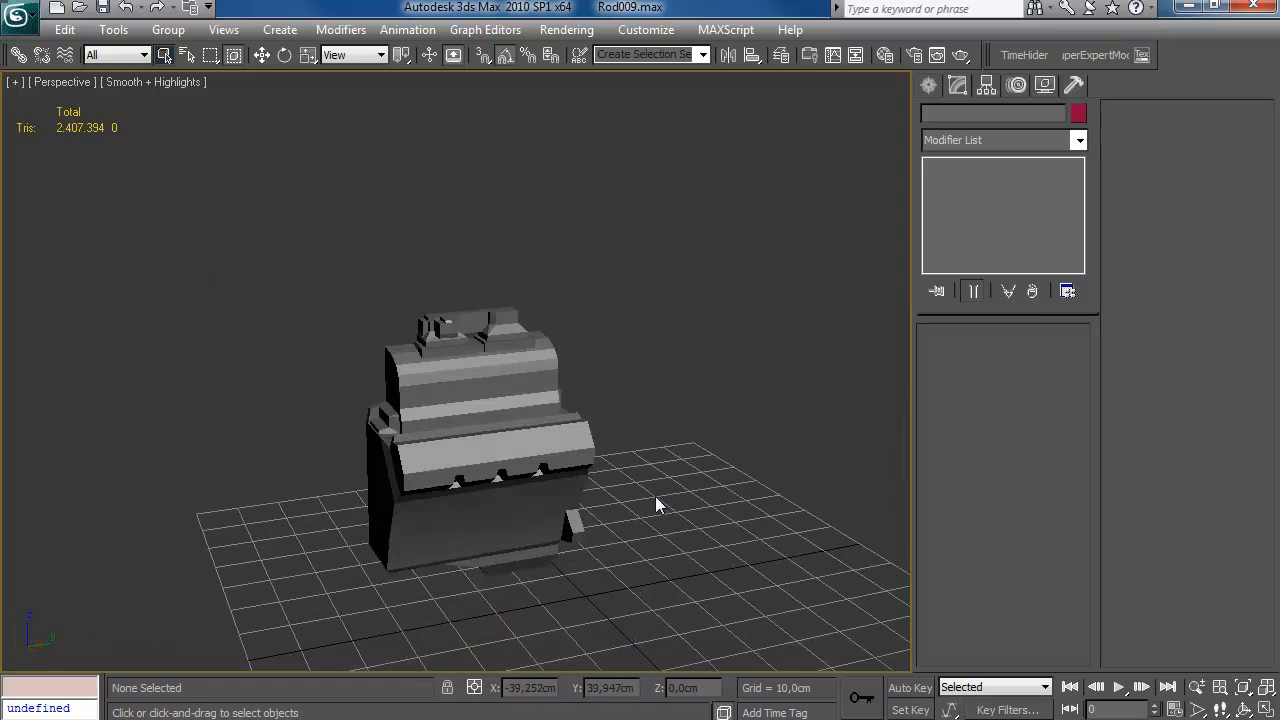
- Apply a Symmetry modifier to the low-poly engine half, with edged faces shown
{"action": "left_click", "coordinate": [496, 453]}
{"action": "key", "text": "F4"}
{"action": "middle_click_drag", "start_coordinate": [496, 453], "coordinate": [620, 430], "text": "alt"}
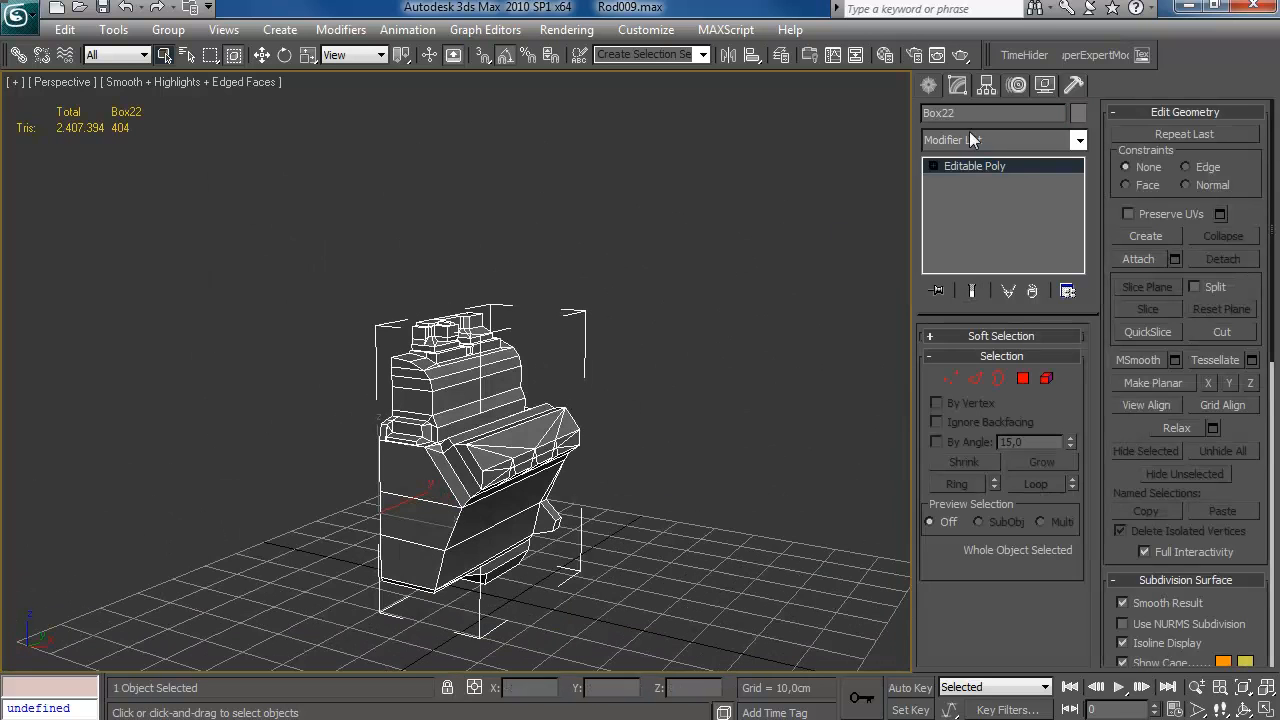
{"action": "left_click", "coordinate": [955, 142]}
{"action": "key", "text": "s"}
{"action": "key", "text": "s"}
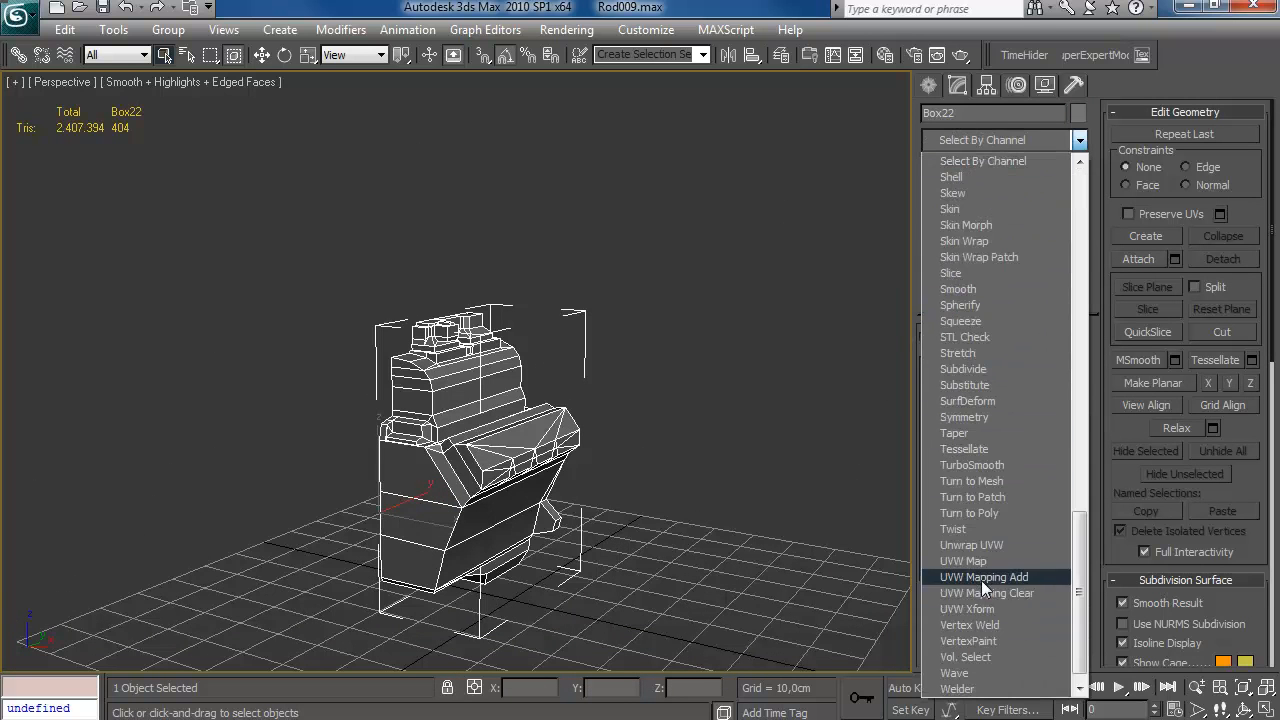
{"action": "left_click", "coordinate": [988, 437]}
- Examine the mirrored low-poly engine from all sides, close up and from a distance
{"action": "middle_click_drag", "start_coordinate": [487, 295], "coordinate": [678, 295], "text": "alt"}
{"action": "middle_click_drag", "start_coordinate": [430, 313], "coordinate": [520, 260], "text": "alt"}
{"action": "scroll", "coordinate": [517, 354], "scroll_direction": "up", "scroll_amount": 4}
{"action": "scroll", "coordinate": [574, 306], "scroll_direction": "down", "scroll_amount": 3}
{"action": "middle_click_drag", "start_coordinate": [574, 306], "coordinate": [517, 313], "text": "alt"}
{"action": "scroll", "coordinate": [460, 383], "scroll_direction": "down", "scroll_amount": 4}
{"action": "scroll", "coordinate": [566, 380], "scroll_direction": "up", "scroll_amount": 4}
{"action": "mouse_move", "coordinate": [526, 374]}
{"action": "middle_mouse_down", "text": "alt"}
{"action": "mouse_move", "coordinate": [589, 383]}
{"action": "mouse_move", "coordinate": [537, 393]}
{"action": "middle_mouse_up", "text": "alt"}
{"action": "scroll", "coordinate": [589, 383], "scroll_direction": "down", "scroll_amount": 2}
- Save the scene as a new incremental version of Rod009.max in the Brutal Ride folder
{"action": "left_click", "coordinate": [18, 16]}
{"action": "left_click", "coordinate": [62, 236]}
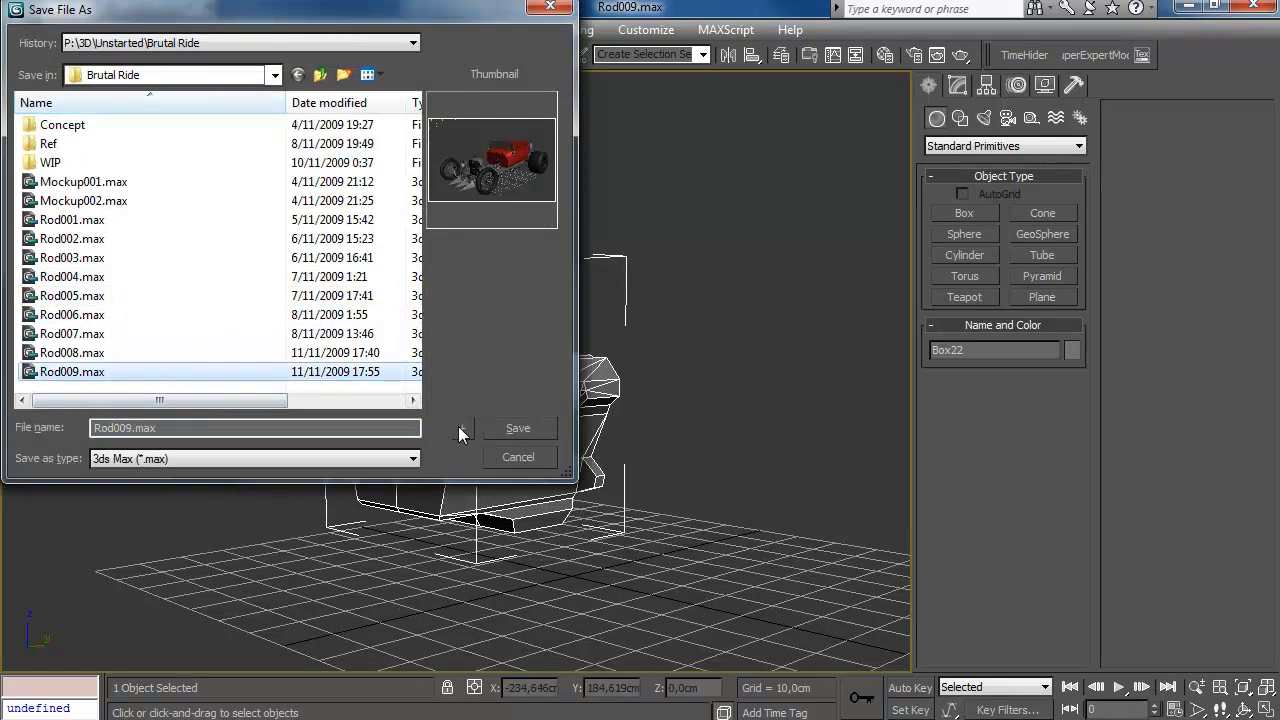